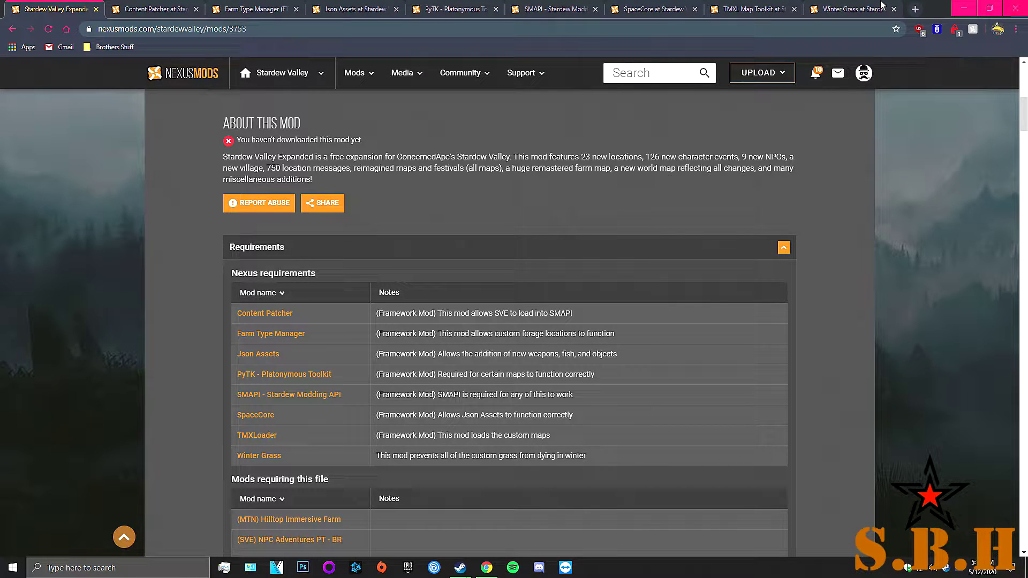
Scroll through the current mod page, then look over the Content Patcher mod page.
{"action": "scroll", "coordinate": [277, 288], "scroll_direction": "up", "scroll_amount": 9}
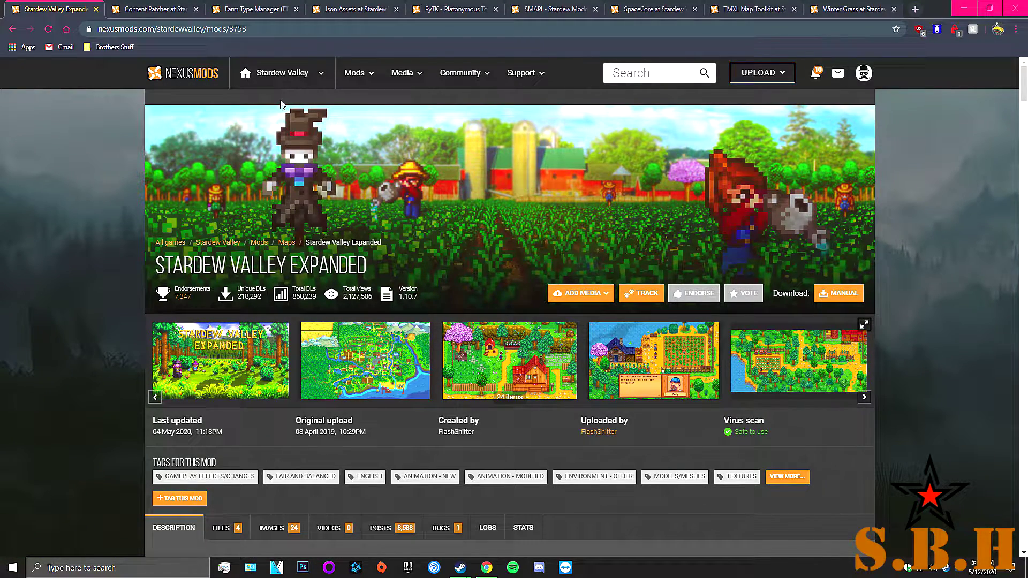
{"action": "scroll", "coordinate": [389, 307], "scroll_direction": "down", "scroll_amount": 6}
{"action": "scroll", "coordinate": [388, 303], "scroll_direction": "down", "scroll_amount": 2}
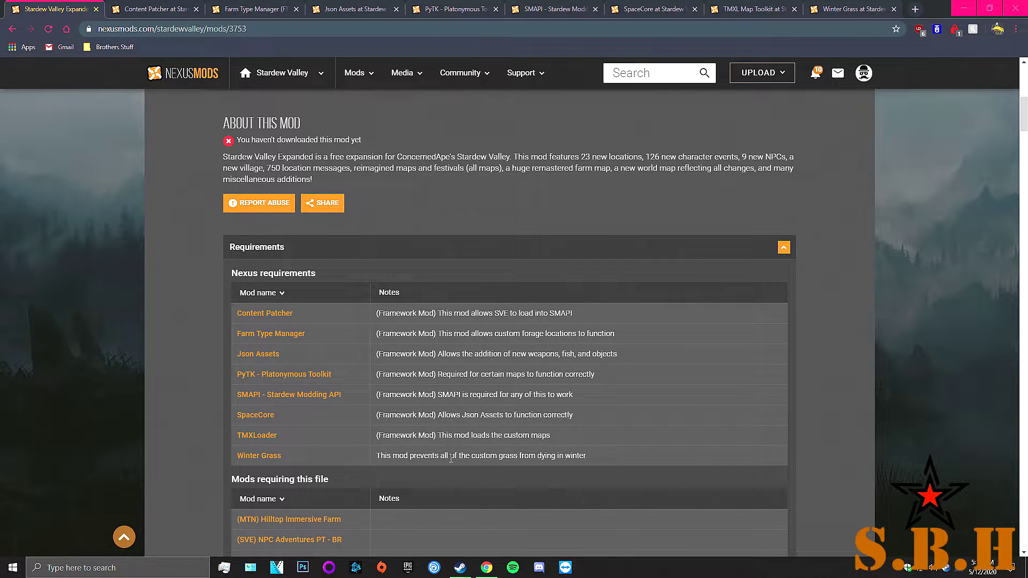
{"action": "scroll", "coordinate": [429, 442], "scroll_direction": "down", "scroll_amount": 1}
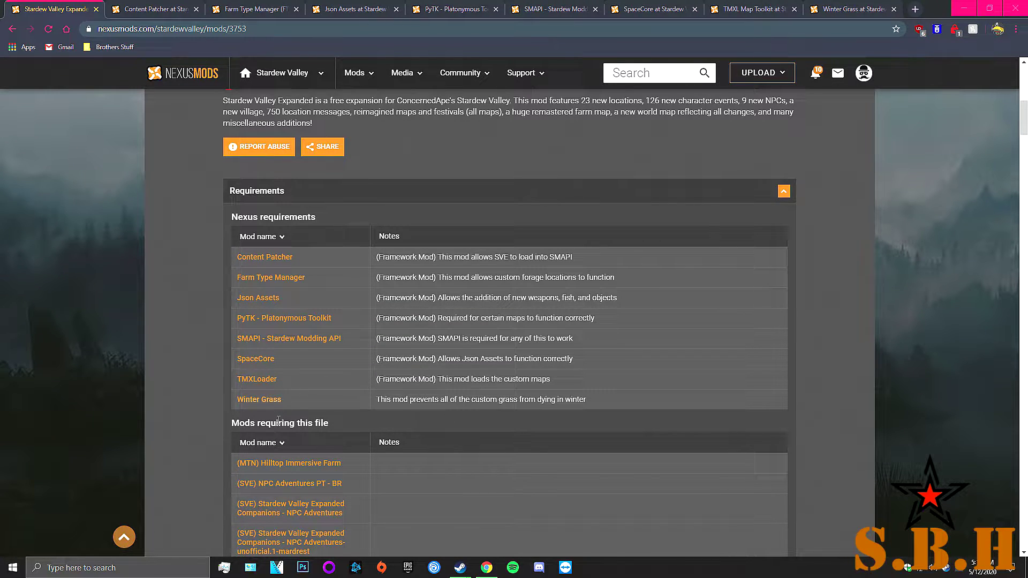
{"action": "scroll", "coordinate": [336, 427], "scroll_direction": "down", "scroll_amount": 5}
{"action": "scroll", "coordinate": [312, 171], "scroll_direction": "down", "scroll_amount": 1}
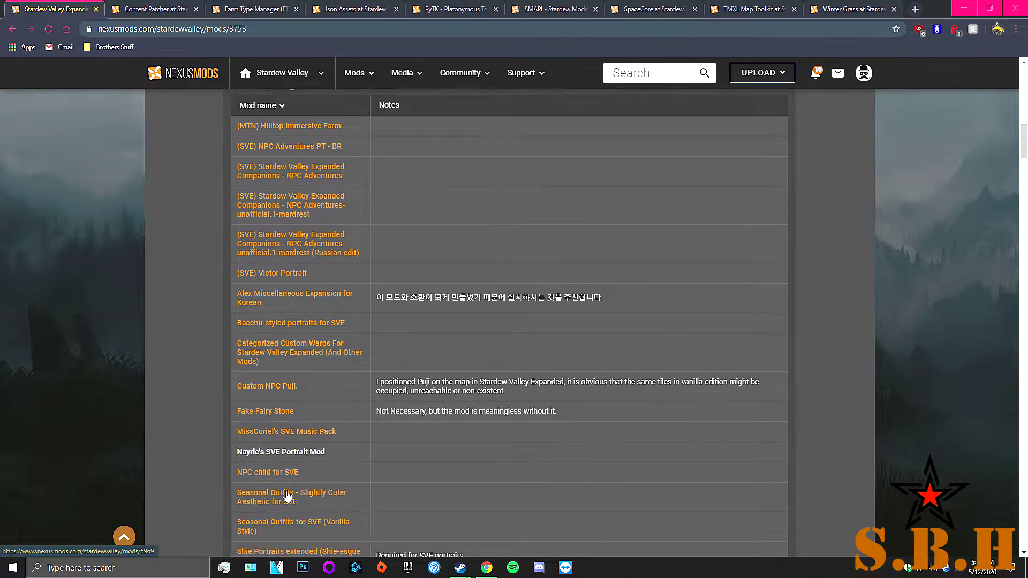
{"action": "scroll", "coordinate": [337, 339], "scroll_direction": "down", "scroll_amount": 3}
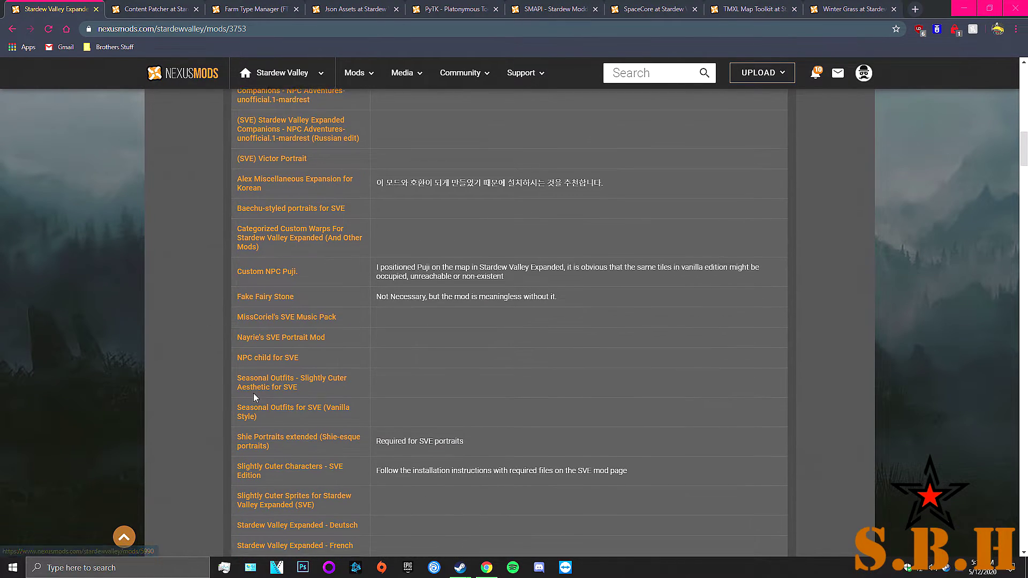
{"action": "scroll", "coordinate": [343, 460], "scroll_direction": "up", "scroll_amount": 10}
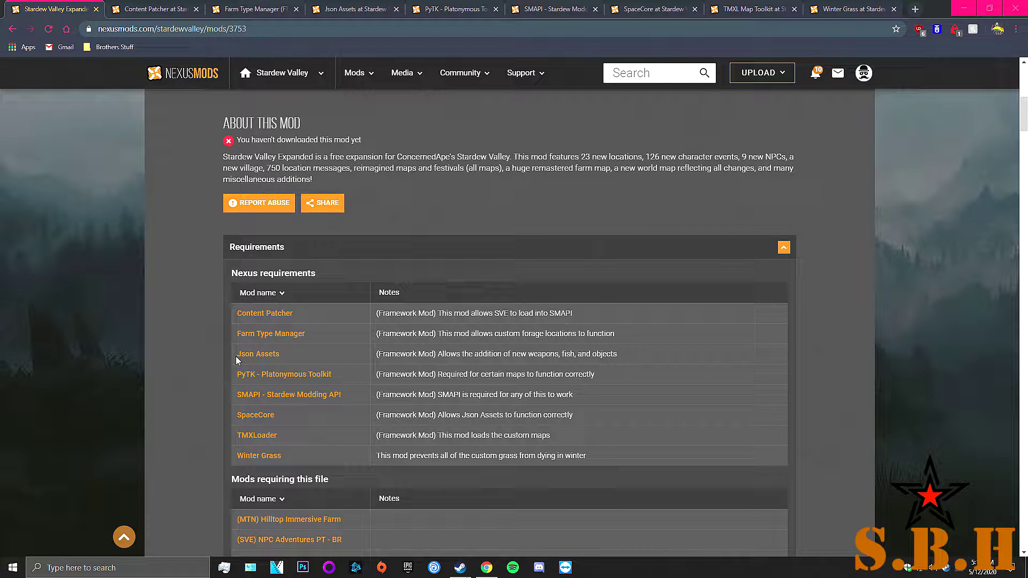
{"action": "left_click", "coordinate": [155, 9]}
{"action": "scroll", "coordinate": [392, 496], "scroll_direction": "down", "scroll_amount": 2}
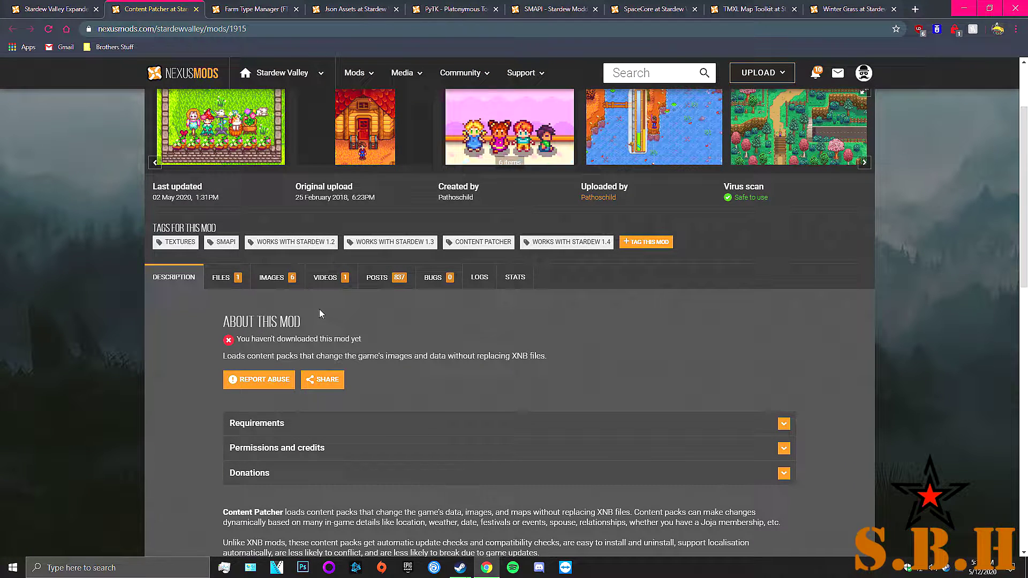
{"action": "scroll", "coordinate": [532, 348], "scroll_direction": "down", "scroll_amount": 5}
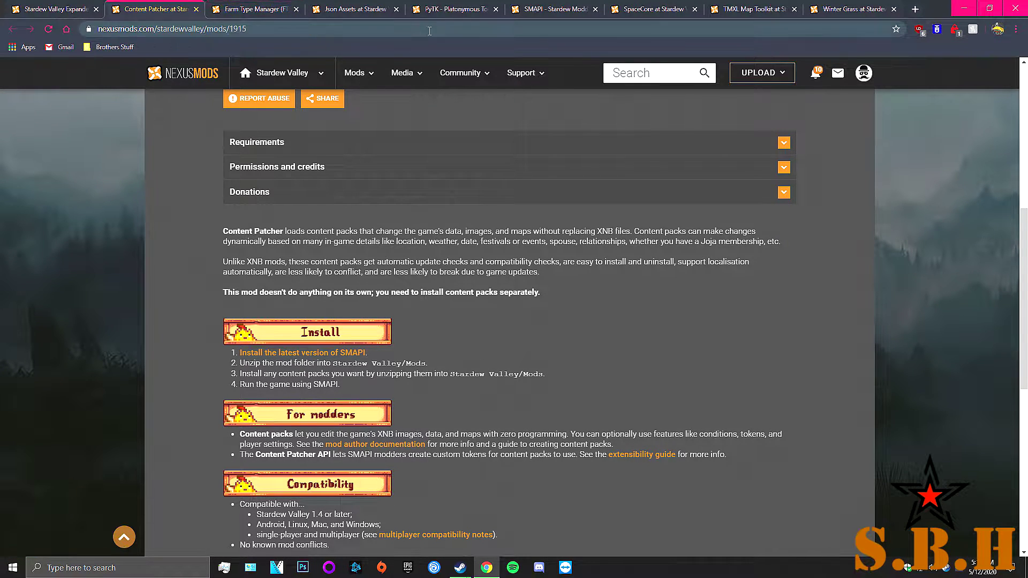
Bring up the SMAPI page, move its tab to second place, and scroll to Install SMAPI.
{"action": "left_click", "coordinate": [530, 5]}
{"action": "left_click_drag", "start_coordinate": [530, 6], "coordinate": [135, 10]}
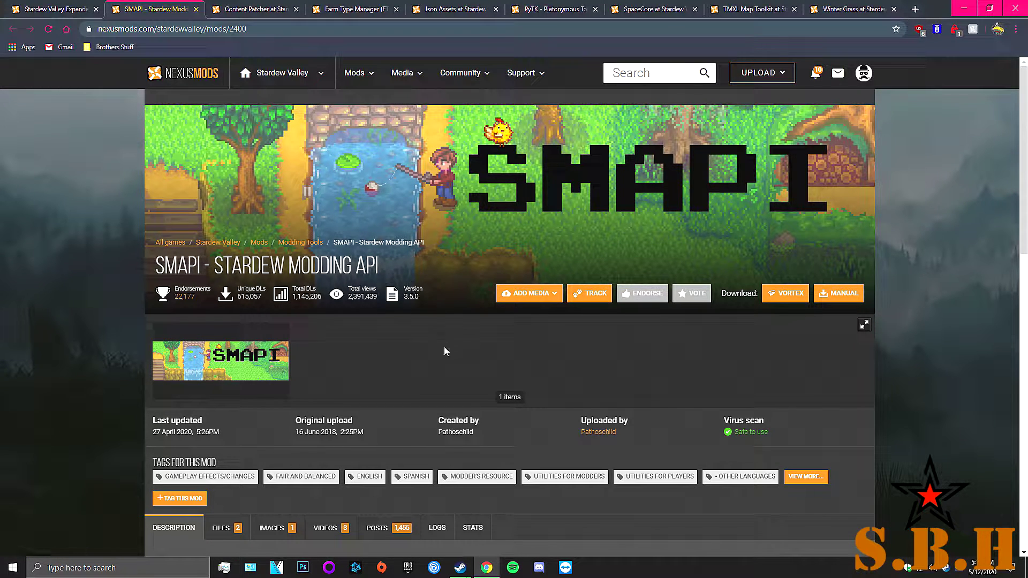
{"action": "scroll", "coordinate": [444, 356], "scroll_direction": "down", "scroll_amount": 2}
{"action": "scroll", "coordinate": [443, 360], "scroll_direction": "down", "scroll_amount": 5}
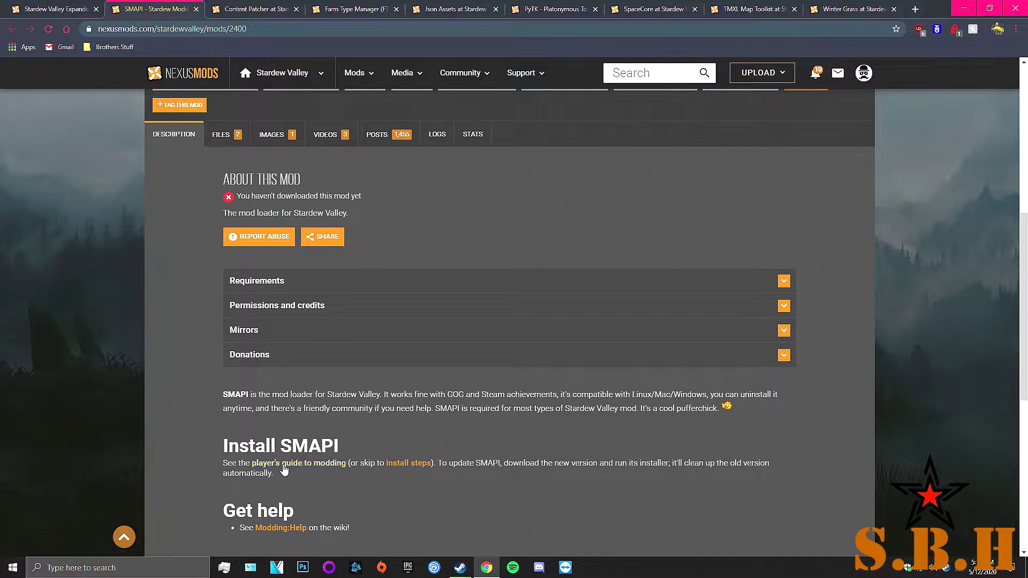
Follow the wiki's install steps to the Windows instructions and scroll to Option A: SMAPI's installer.
{"action": "left_click", "coordinate": [418, 470]}
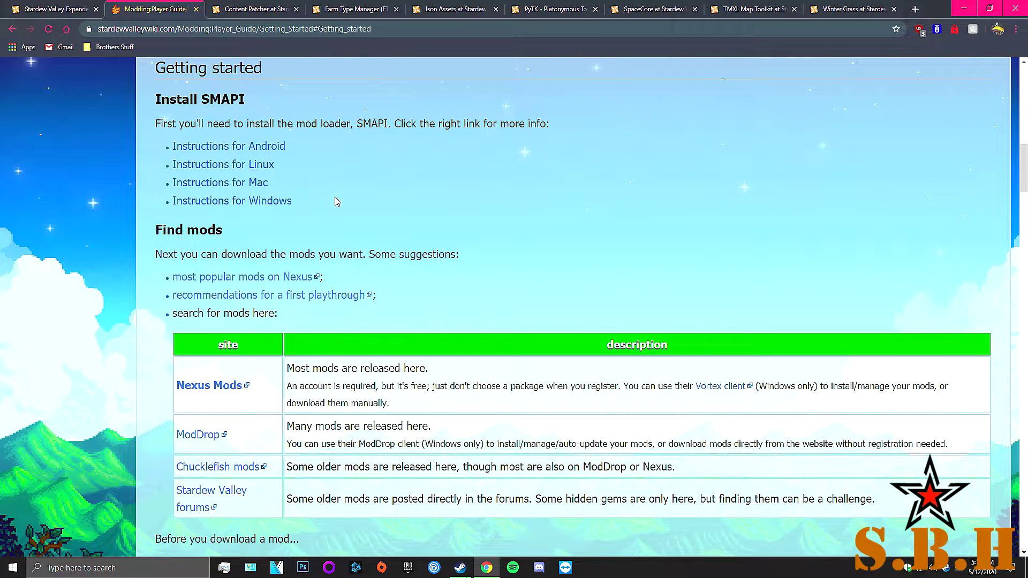
{"action": "left_click", "coordinate": [235, 201]}
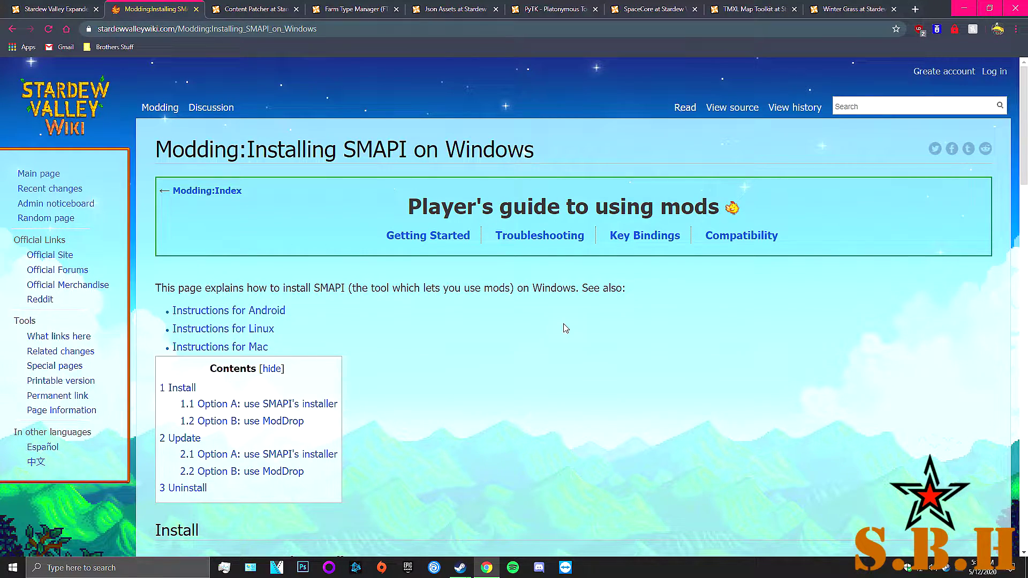
{"action": "scroll", "coordinate": [565, 328], "scroll_direction": "down", "scroll_amount": 4}
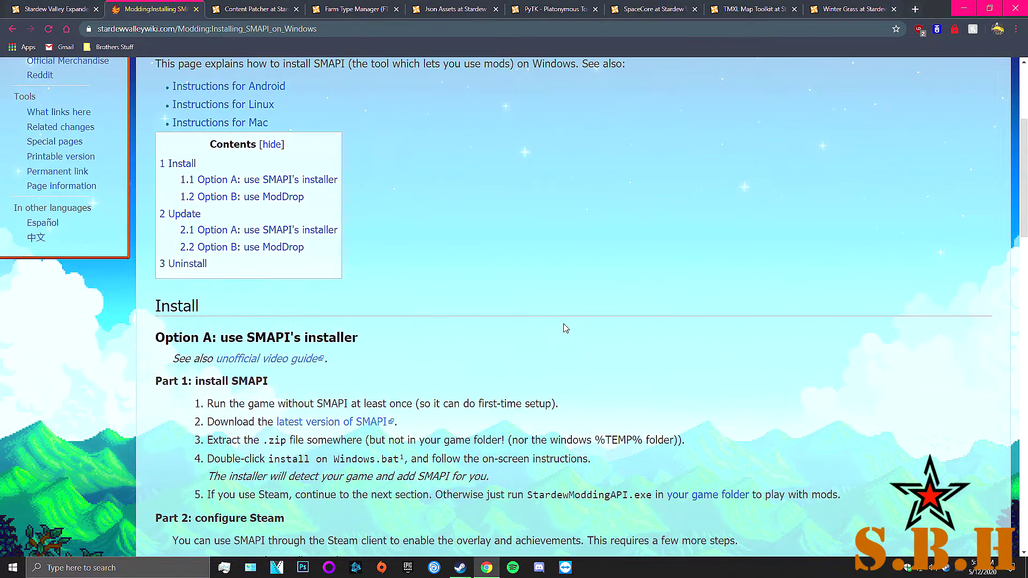
{"action": "scroll", "coordinate": [566, 329], "scroll_direction": "down", "scroll_amount": 2}
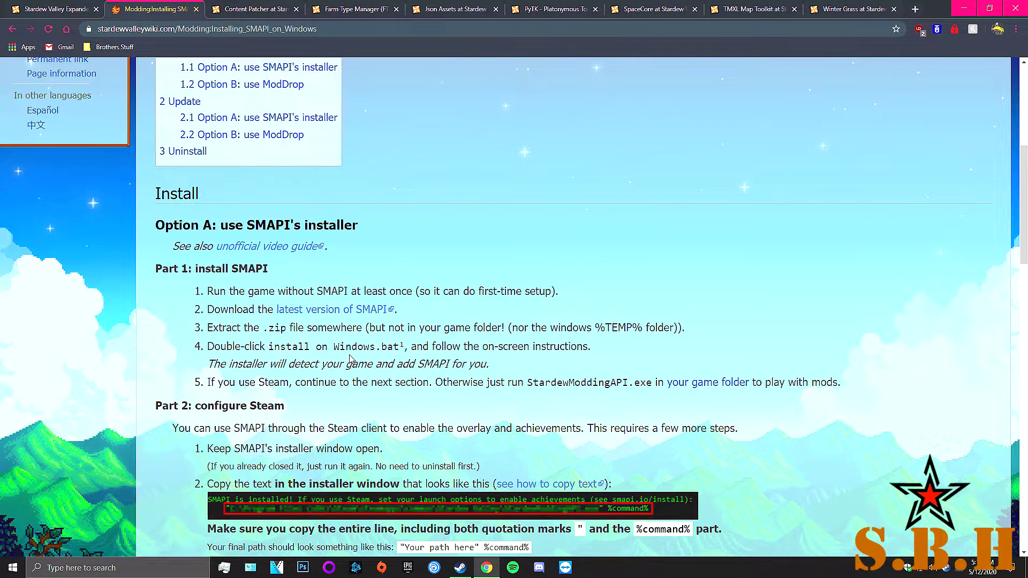
Launch Stardew Valley unmodded from Steam, mute the music, skip the intro, and exit from the title screen.
{"action": "mouse_move", "coordinate": [460, 567]}
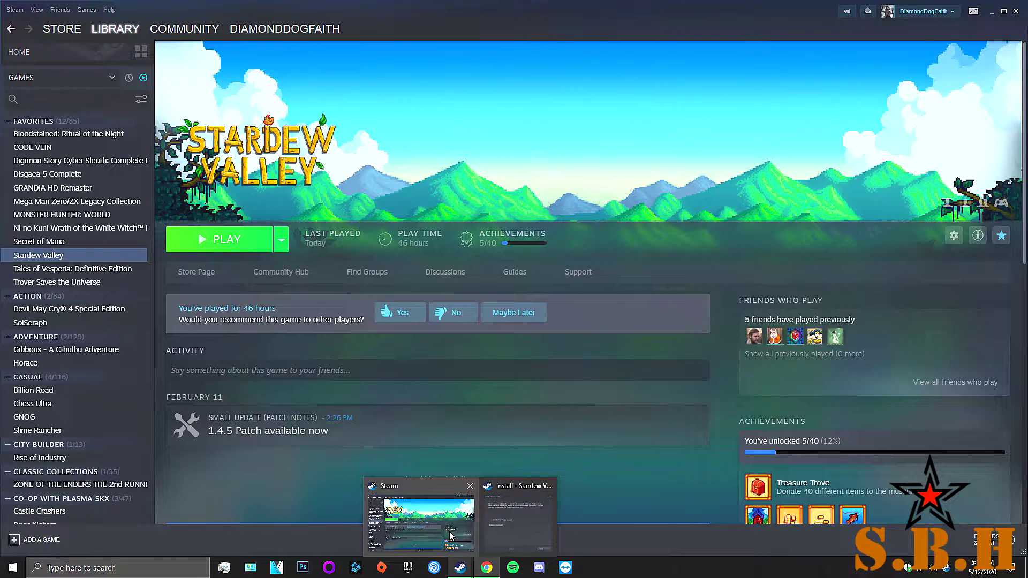
{"action": "left_click", "coordinate": [452, 535]}
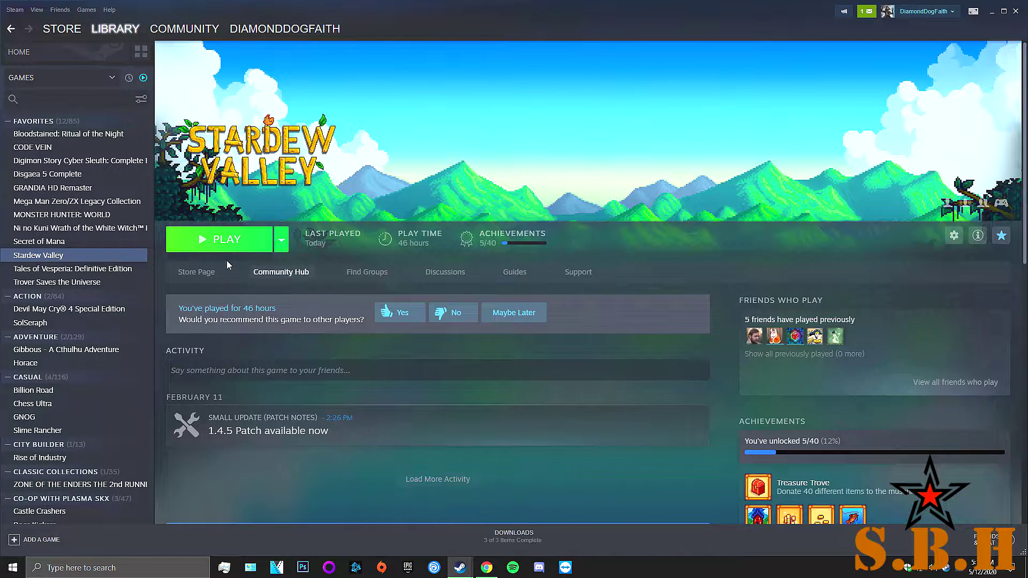
{"action": "left_click", "coordinate": [229, 242]}
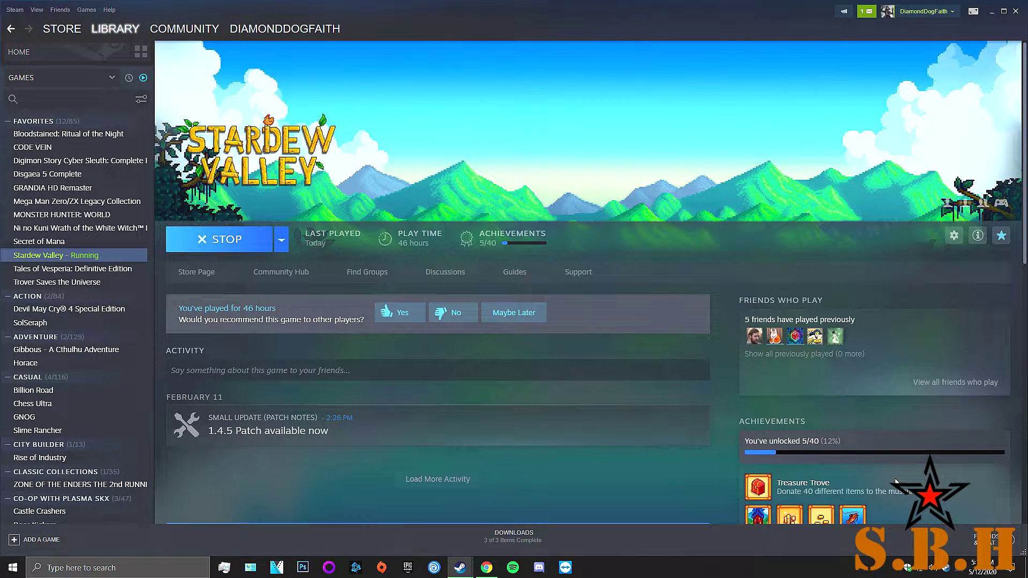
{"action": "mouse_move", "coordinate": [479, 457]}
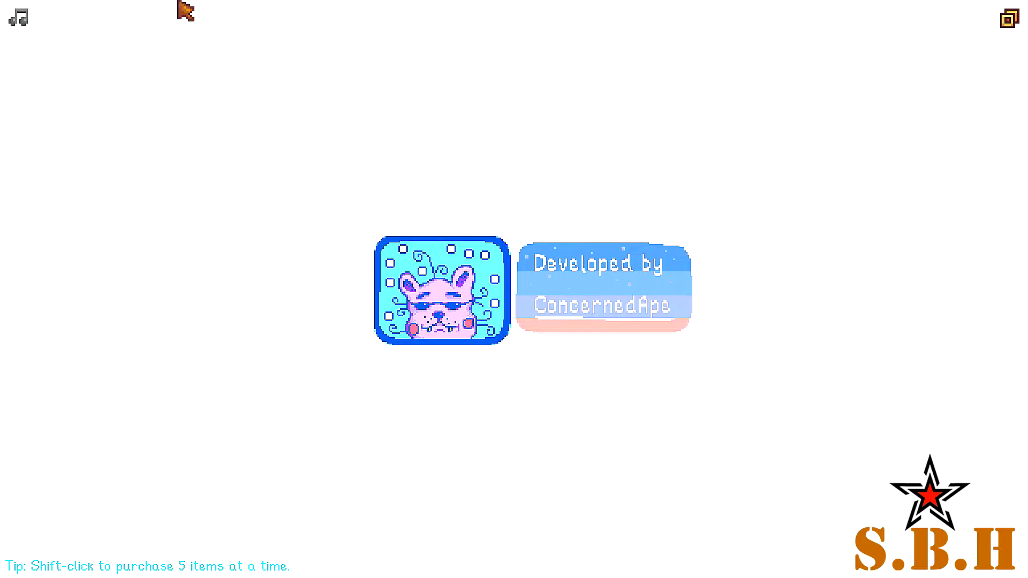
{"action": "left_click", "coordinate": [26, 13]}
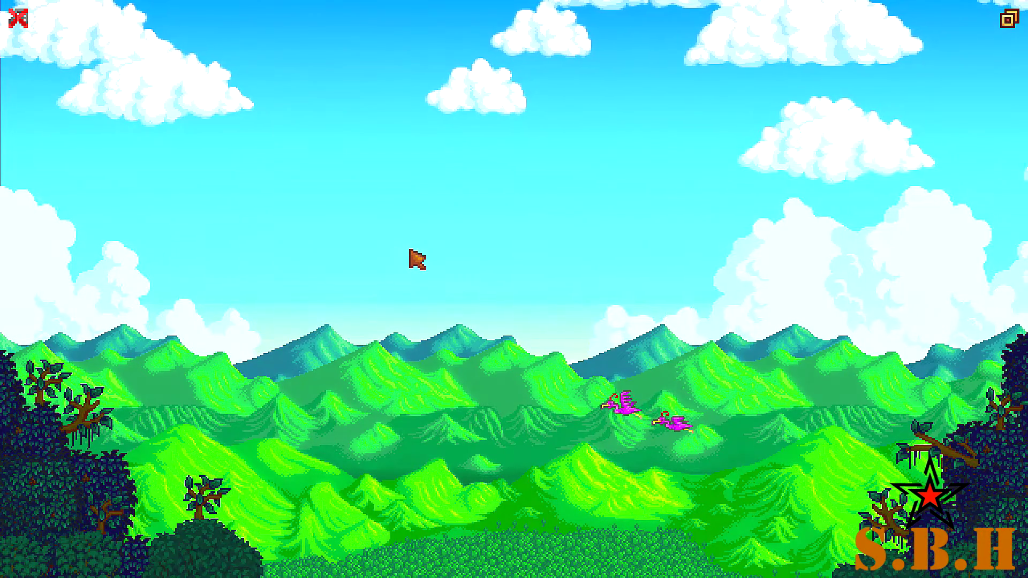
{"action": "left_click", "coordinate": [415, 259]}
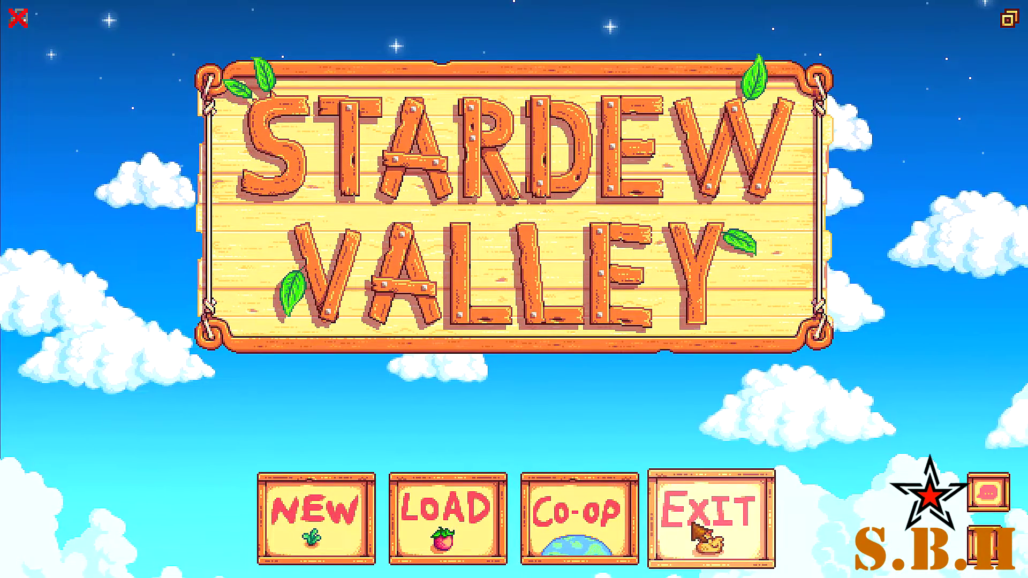
{"action": "left_click", "coordinate": [697, 530]}
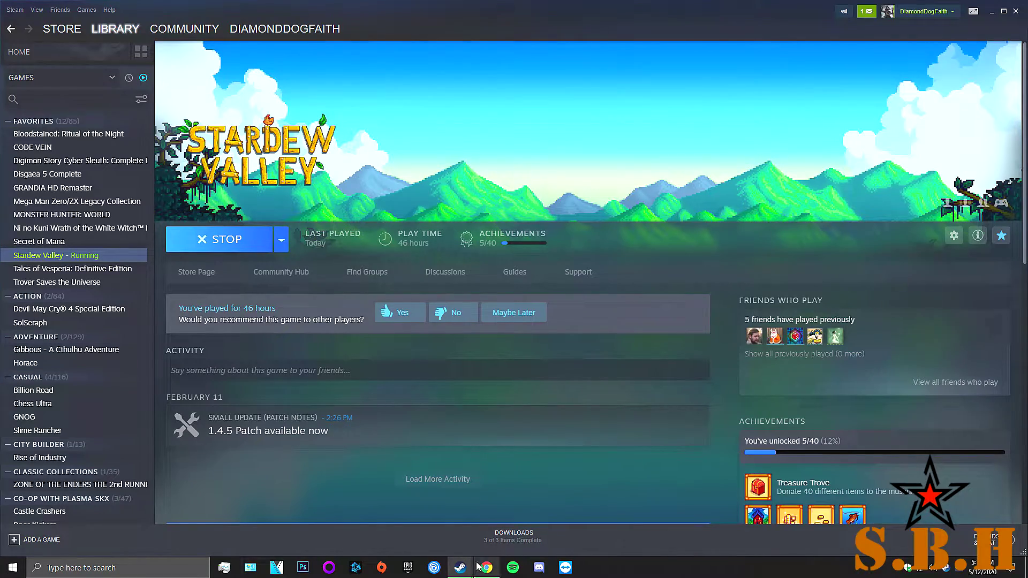
{"action": "mouse_move", "coordinate": [474, 568]}
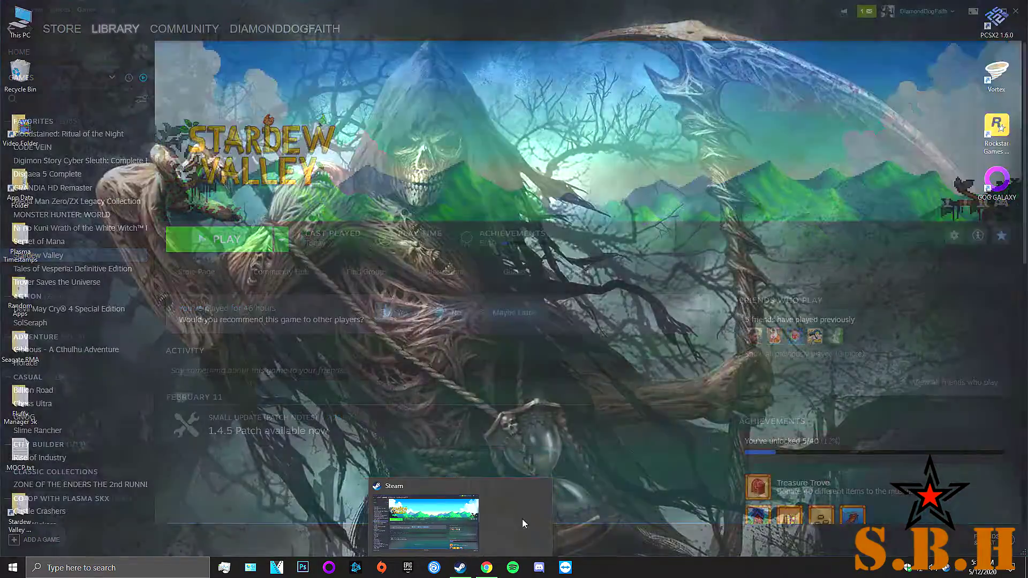
Check the latest SMAPI release site, then bring up the SMAPI files list on Nexus.
{"action": "left_click", "coordinate": [471, 574]}
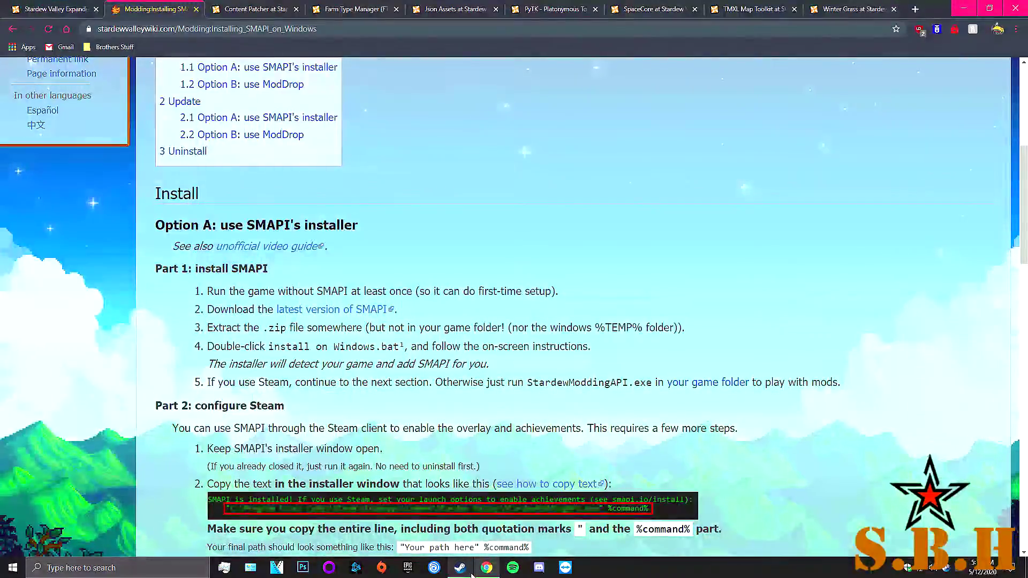
{"action": "left_click", "coordinate": [322, 310]}
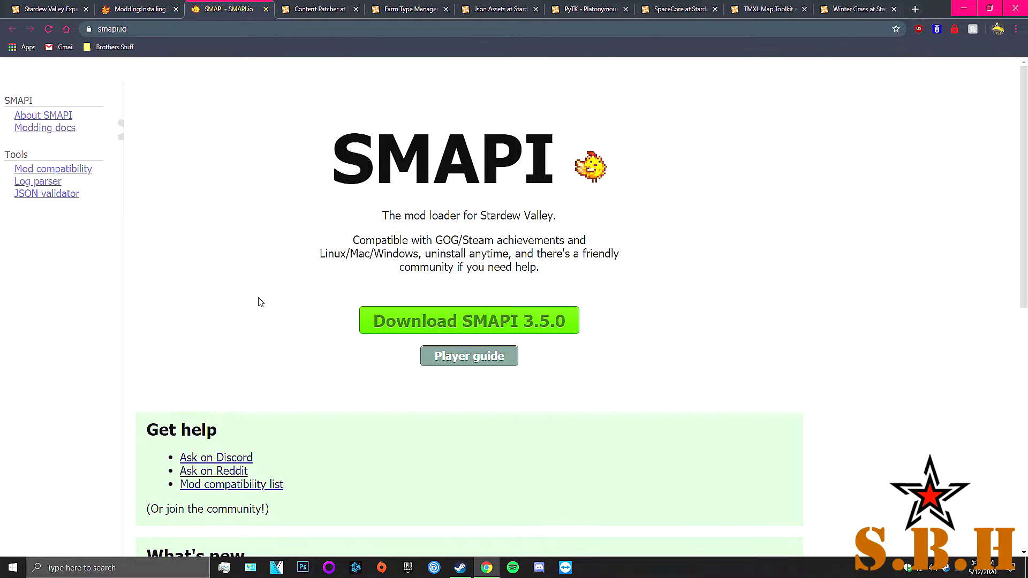
{"action": "left_click", "coordinate": [163, 10]}
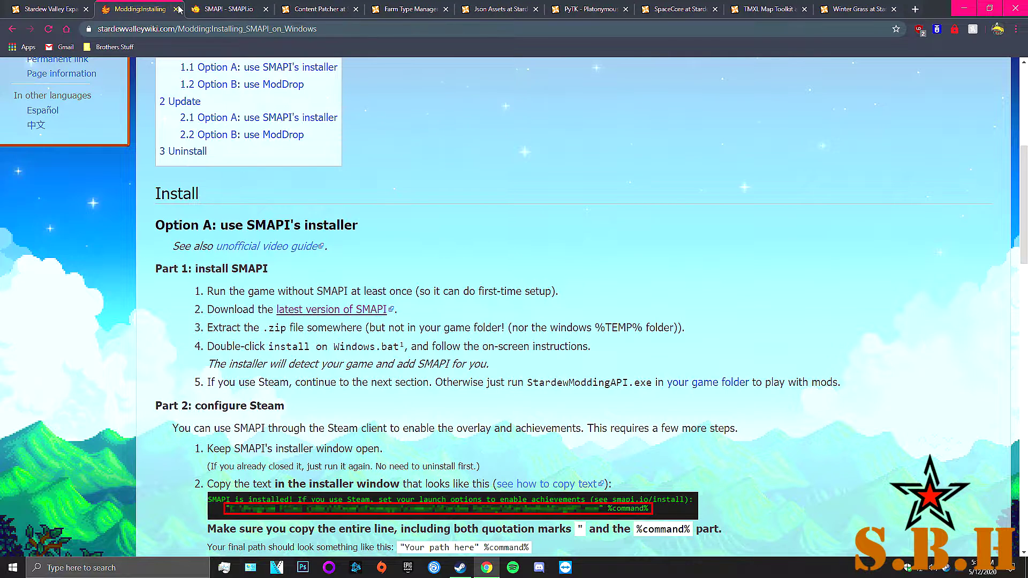
{"action": "left_click", "coordinate": [12, 28]}
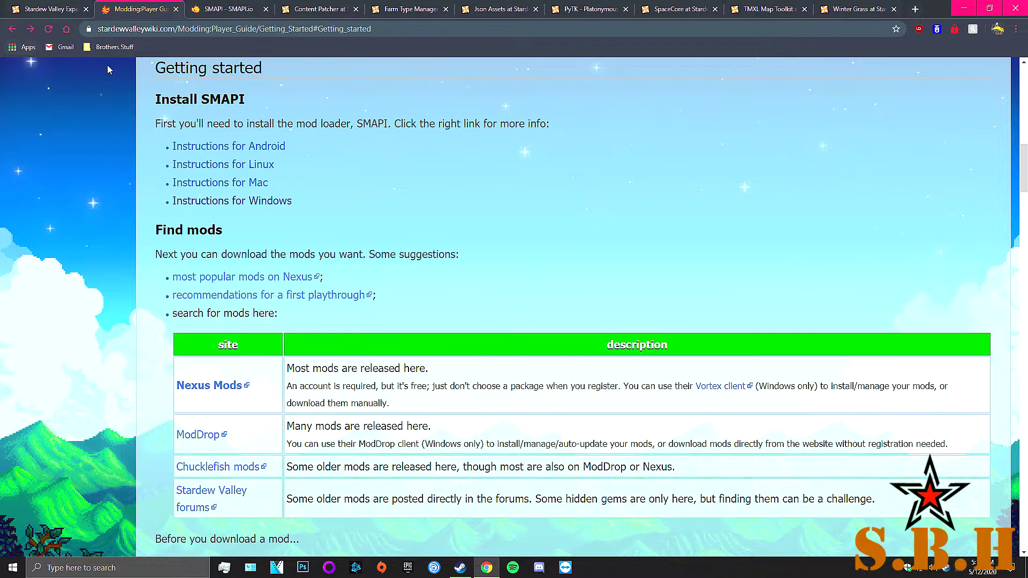
{"action": "left_click", "coordinate": [11, 29]}
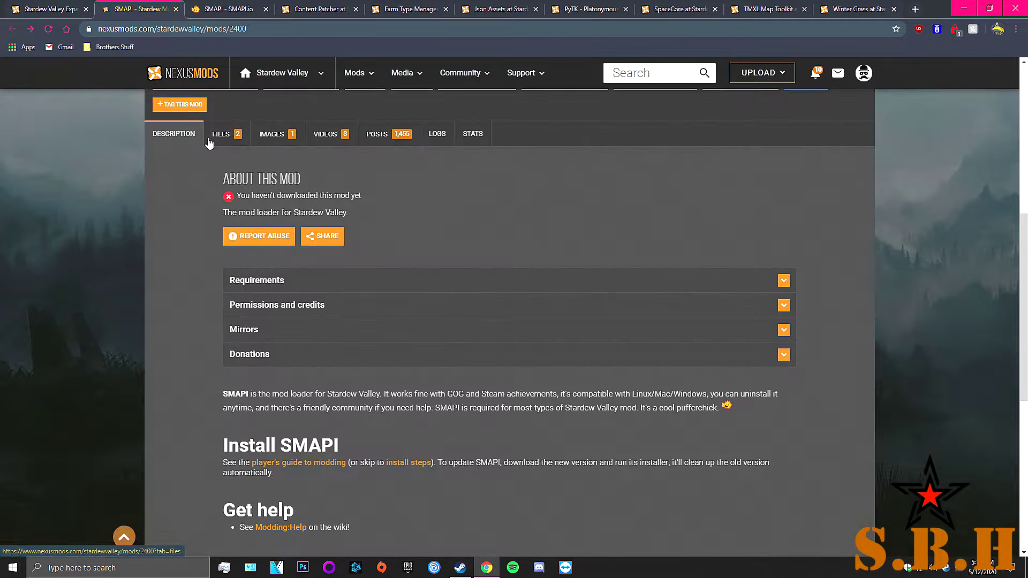
{"action": "left_click", "coordinate": [219, 141]}
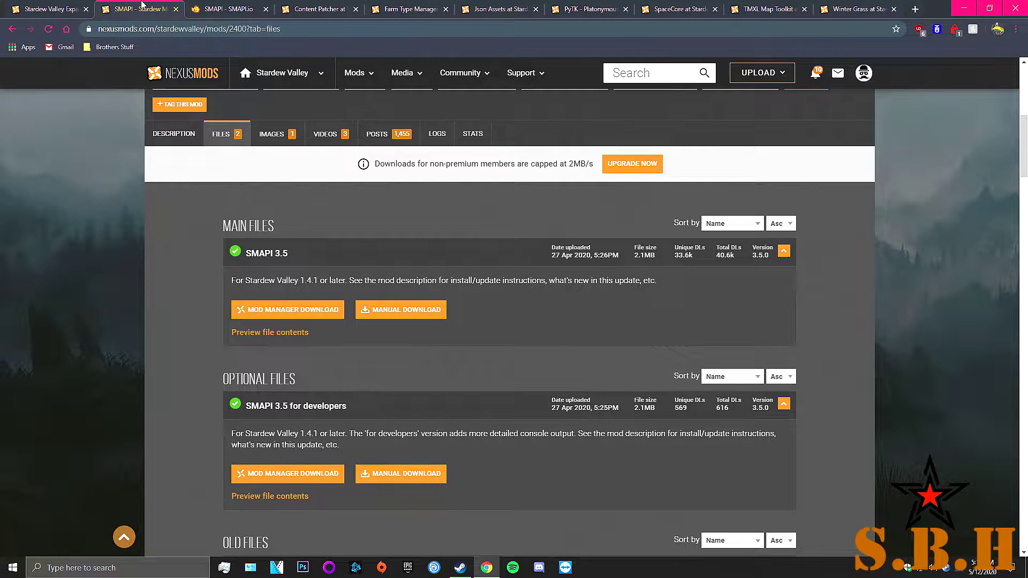
Download the SMAPI 3.5.0 installer zip via smapi.io's Direct download instead of Nexus.
{"action": "left_click", "coordinate": [216, 6]}
{"action": "left_click", "coordinate": [138, 9]}
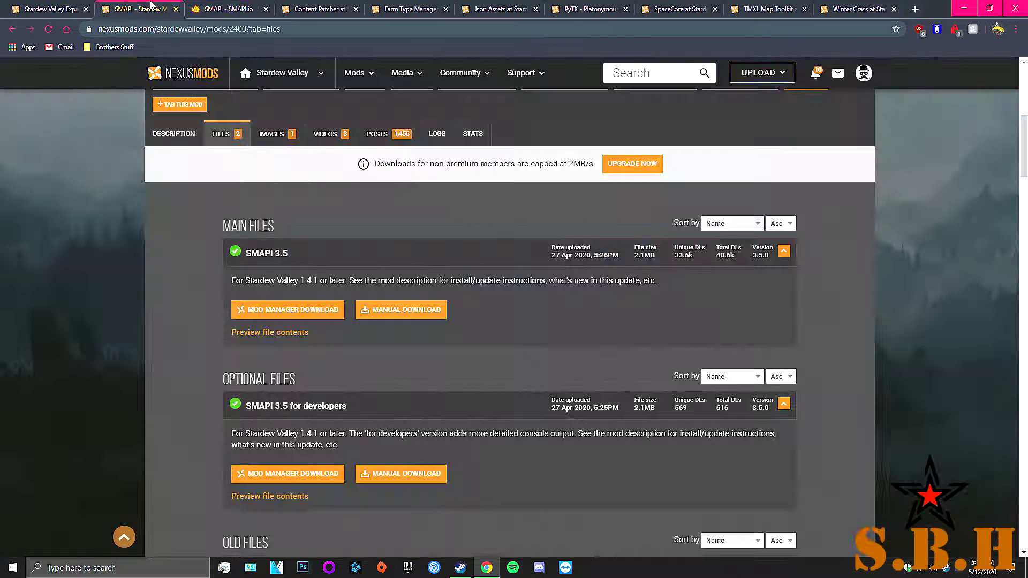
{"action": "left_click", "coordinate": [373, 311]}
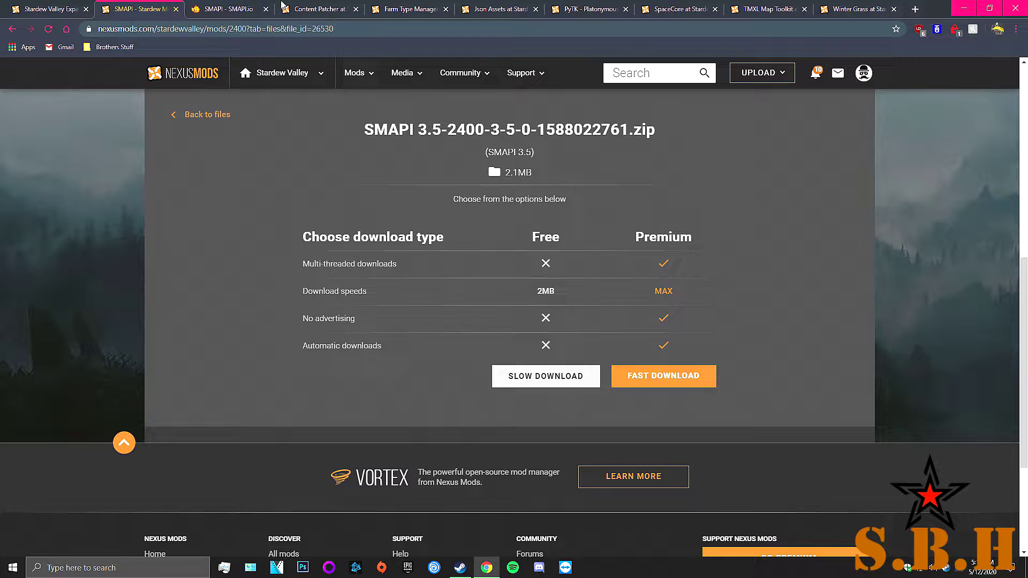
{"action": "left_click", "coordinate": [263, 8]}
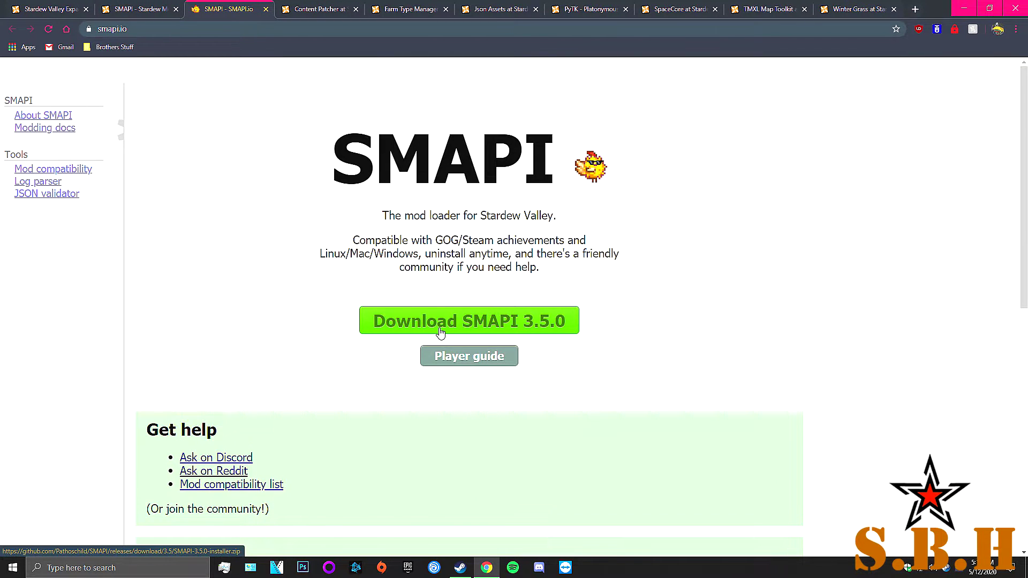
{"action": "mouse_move", "coordinate": [440, 333]}
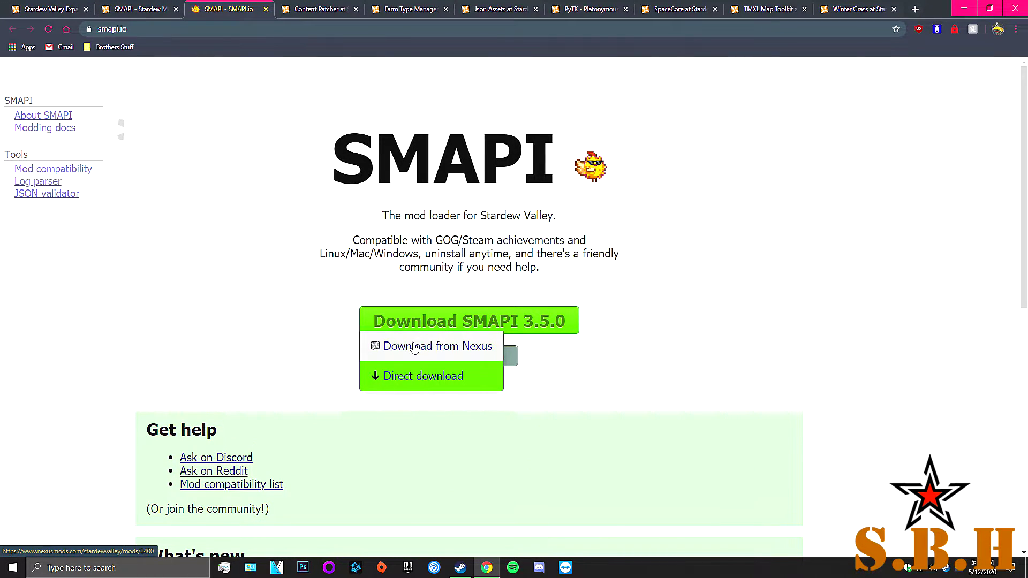
{"action": "left_click", "coordinate": [414, 374]}
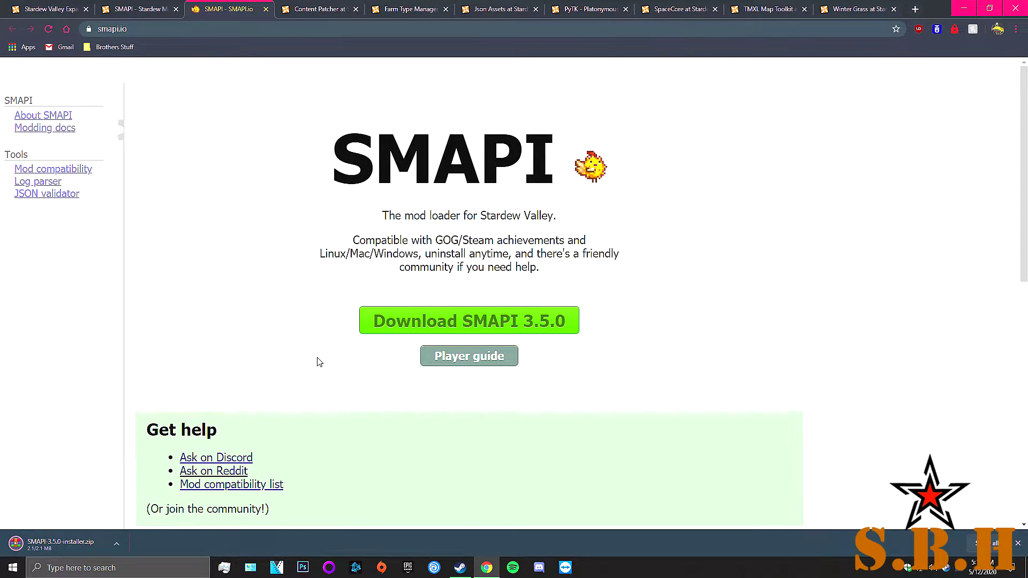
Close the Nexus tab and delete 312000.jpg from the Downloads folder.
{"action": "left_click", "coordinate": [175, 9]}
{"action": "key", "text": "super"}
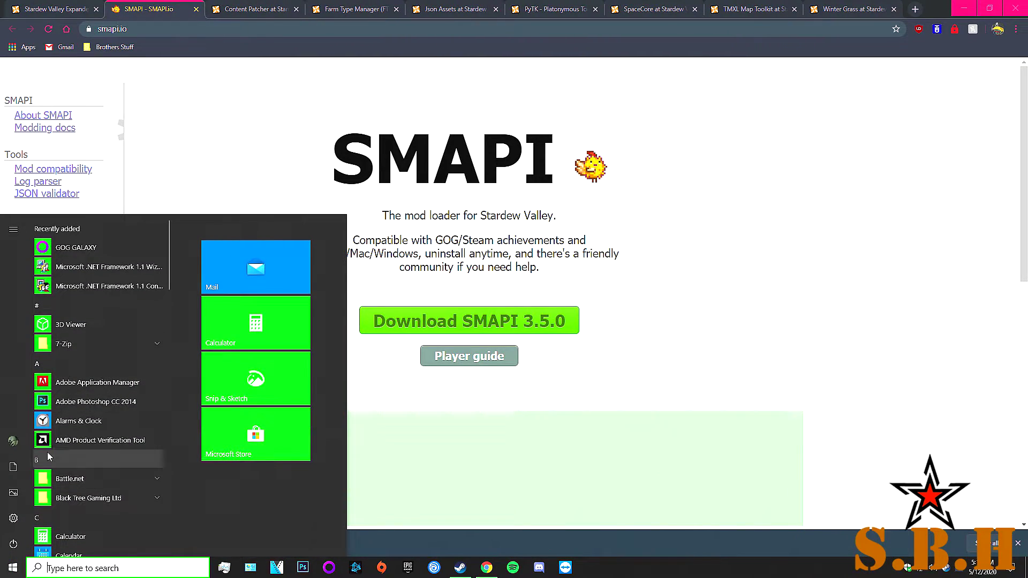
{"action": "left_click", "coordinate": [13, 467]}
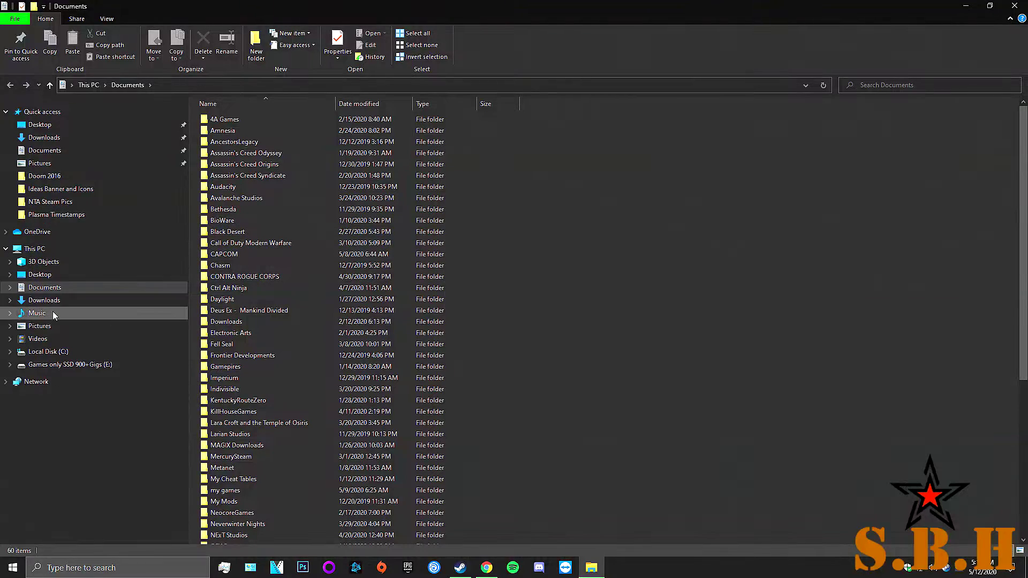
{"action": "left_click", "coordinate": [56, 300]}
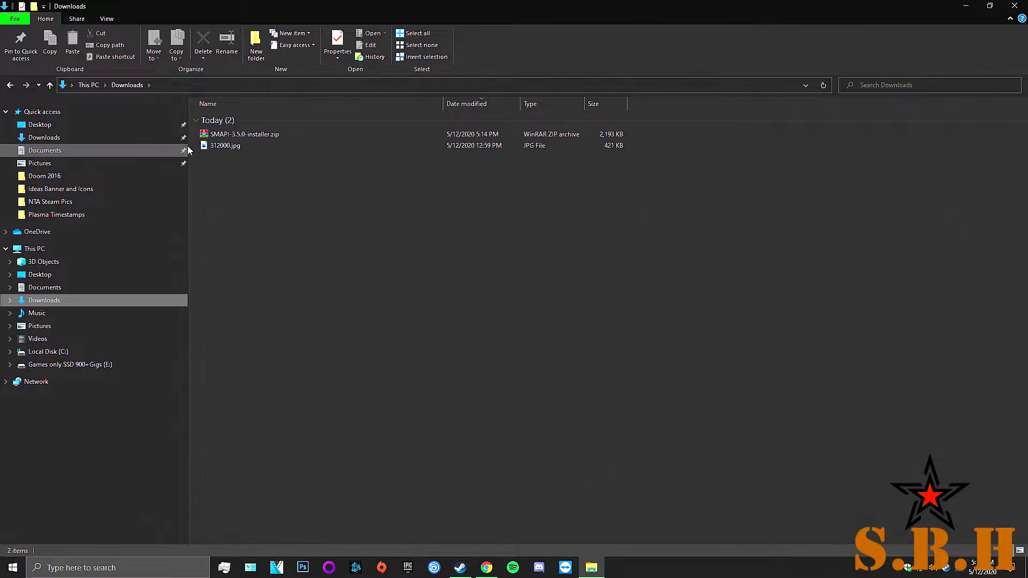
{"action": "right_click", "coordinate": [205, 147]}
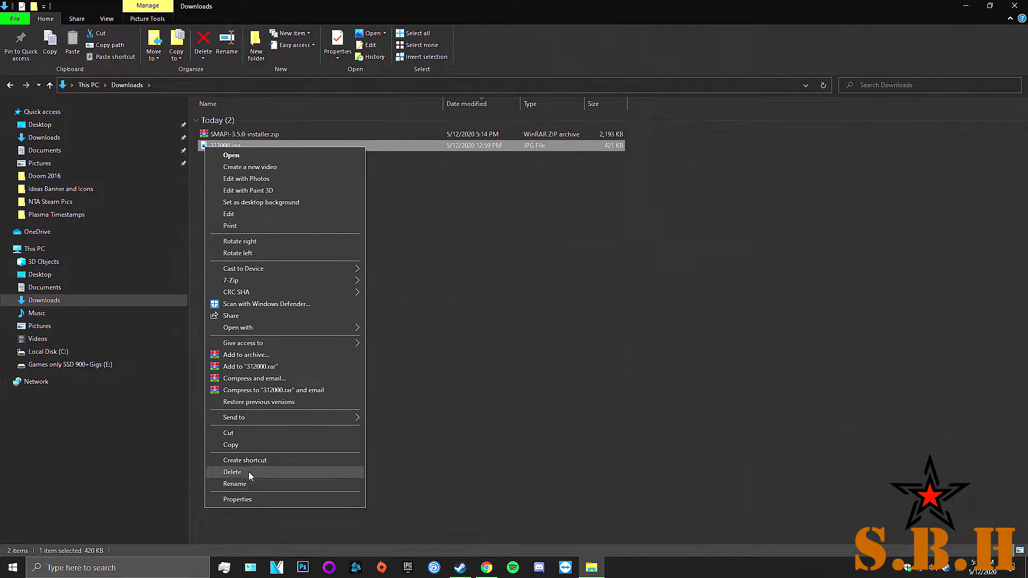
{"action": "left_click", "coordinate": [249, 473]}
Open the SMAPI-3.5.0-installer zip in WinRAR.
{"action": "left_click", "coordinate": [223, 137]}
{"action": "right_click", "coordinate": [224, 136]}
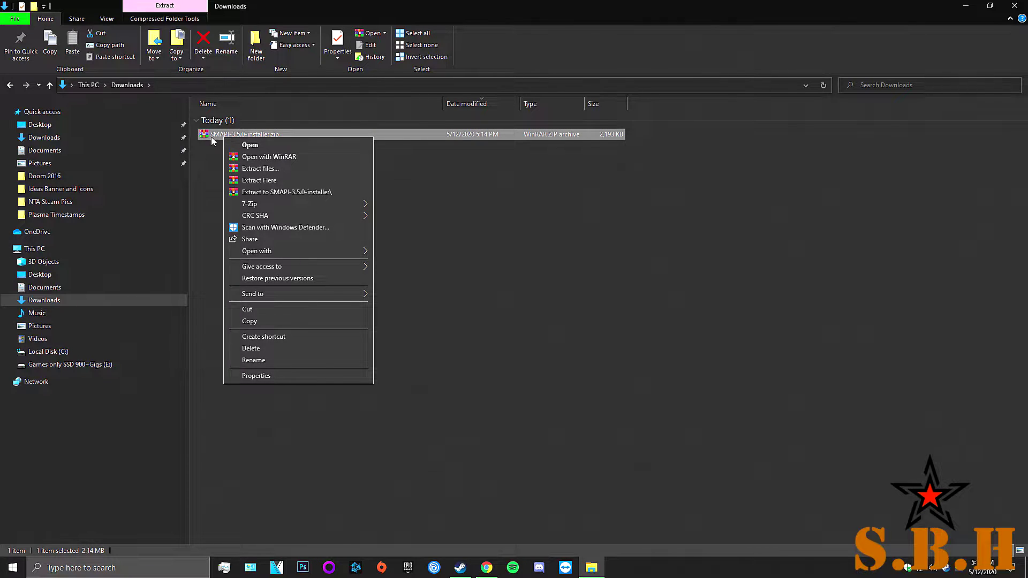
{"action": "double_click", "coordinate": [204, 137]}
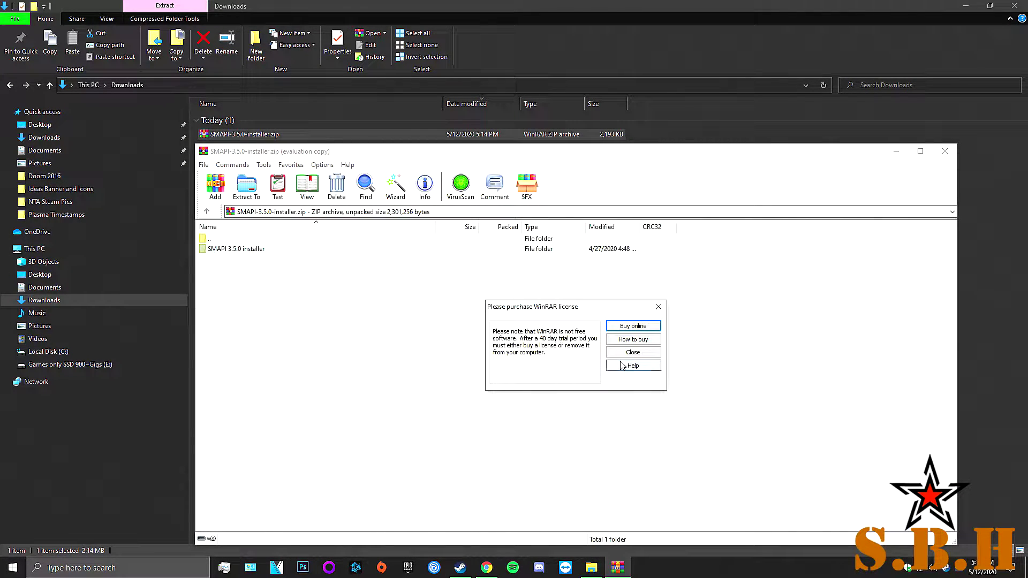
Dismiss the license reminder and extract the archive to a new SMAPI-3.5.0-installer folder in Downloads.
{"action": "left_click", "coordinate": [631, 353]}
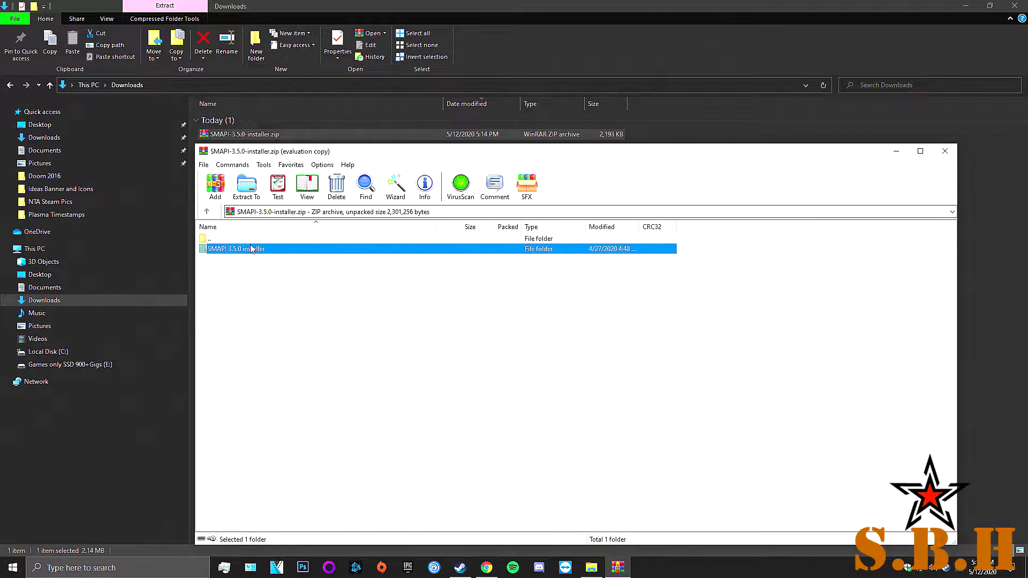
{"action": "left_click", "coordinate": [247, 188]}
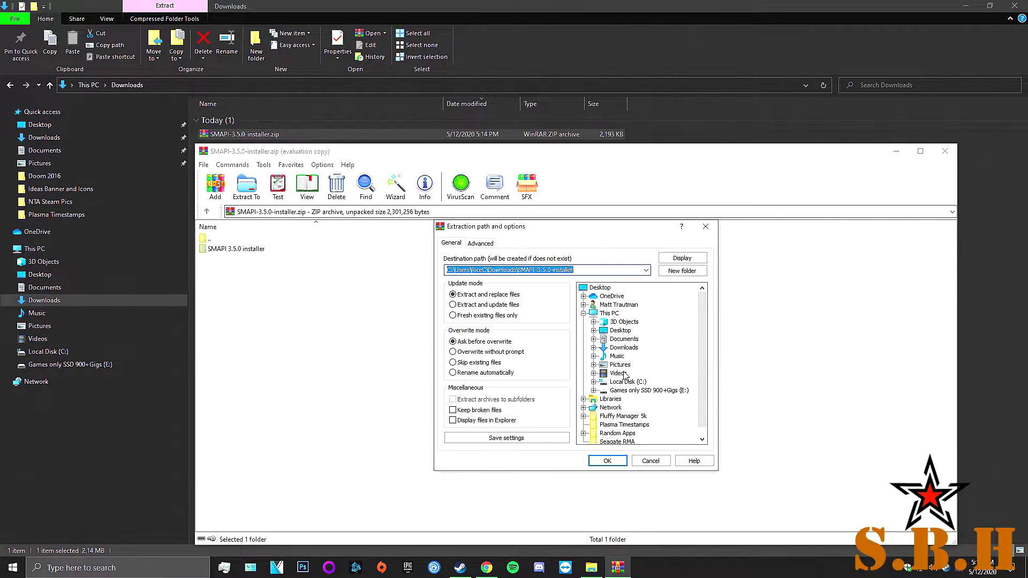
{"action": "left_click", "coordinate": [623, 347]}
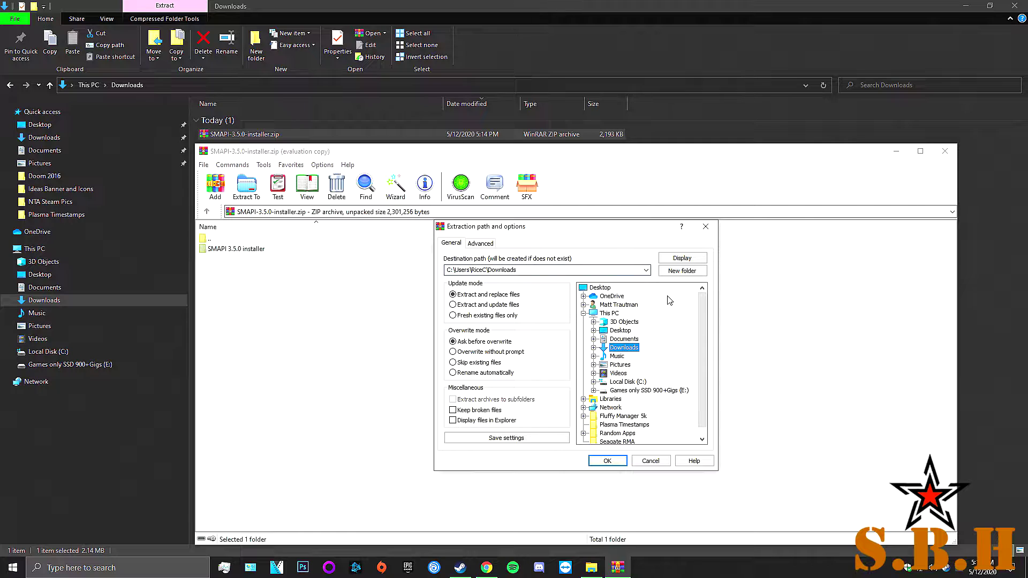
{"action": "left_click", "coordinate": [681, 271]}
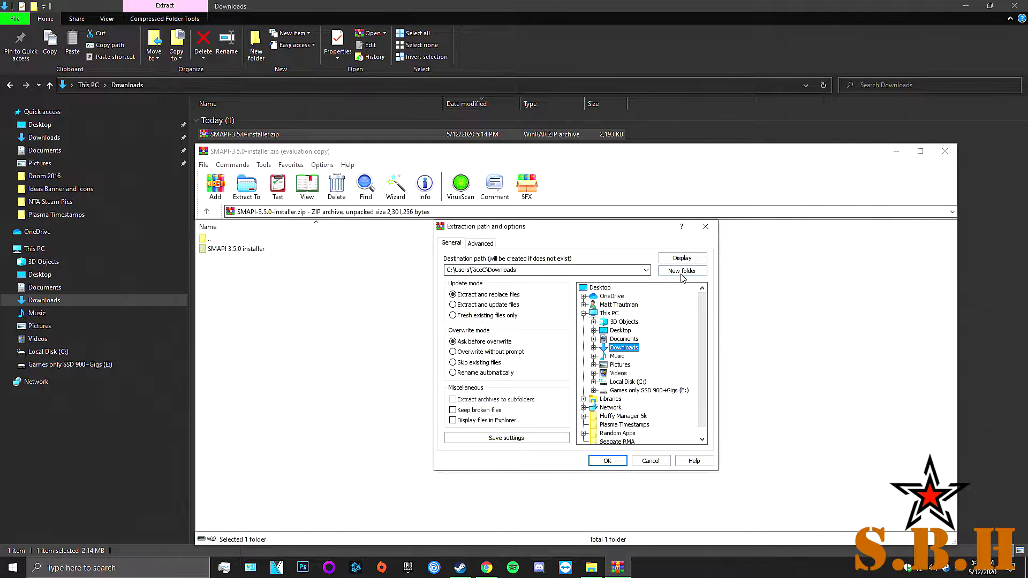
{"action": "left_click", "coordinate": [615, 463]}
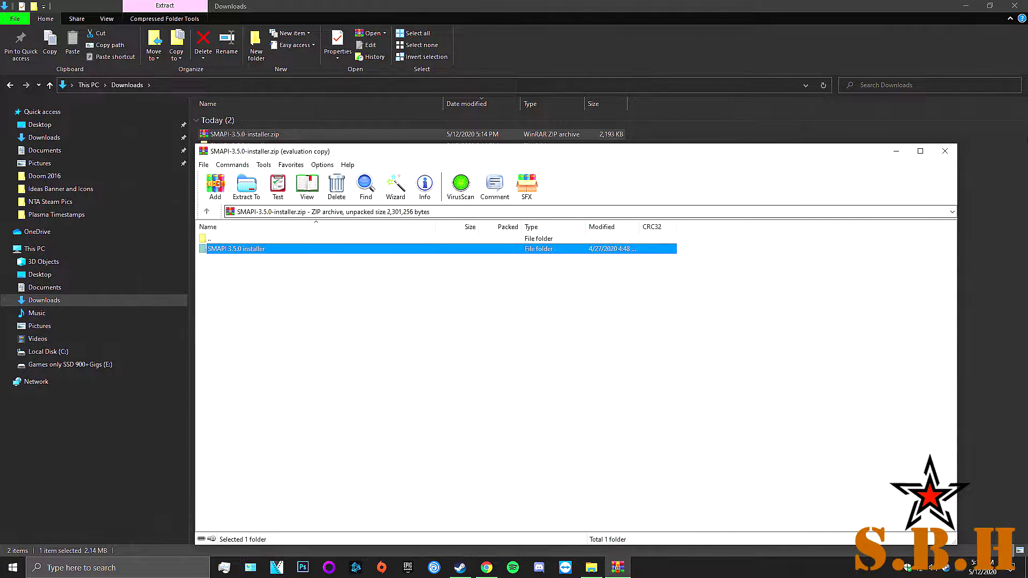
{"action": "left_click", "coordinate": [945, 151]}
Cut the inner SMAPI 3.5.0 installer folder and paste it directly into Downloads.
{"action": "double_click", "coordinate": [259, 144]}
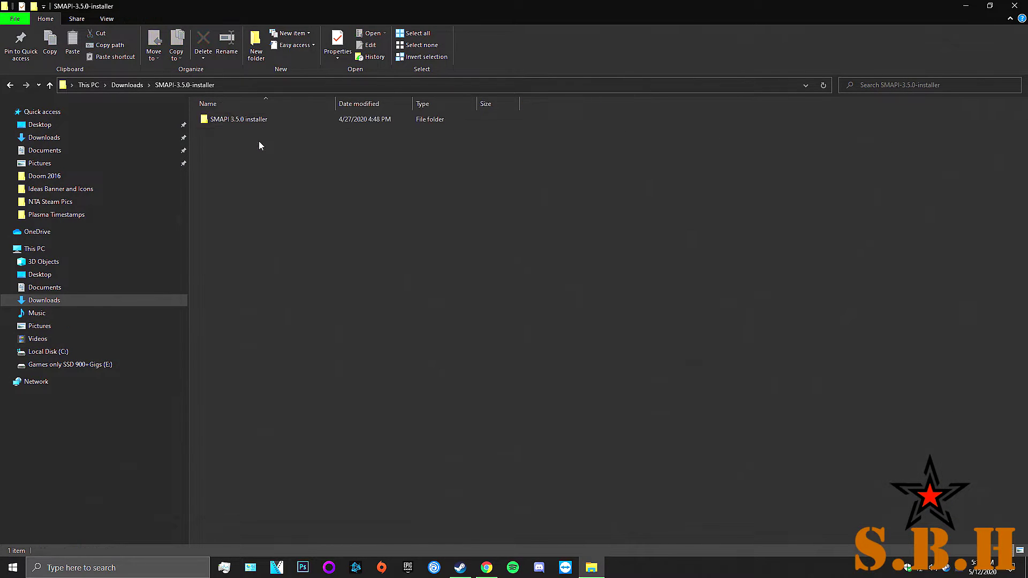
{"action": "right_click", "coordinate": [245, 123]}
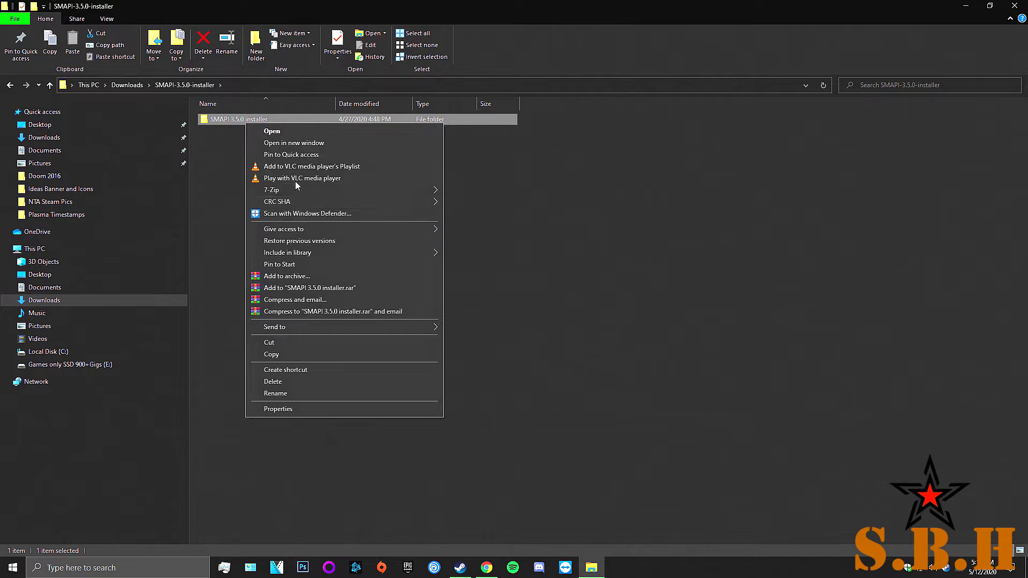
{"action": "left_click", "coordinate": [287, 341]}
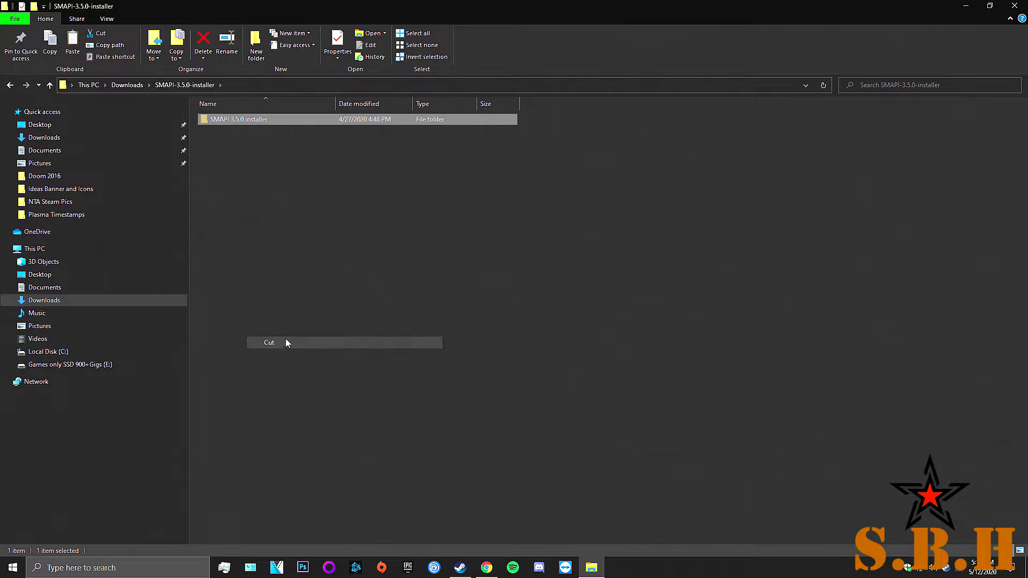
{"action": "left_click", "coordinate": [10, 86]}
{"action": "left_click", "coordinate": [336, 248]}
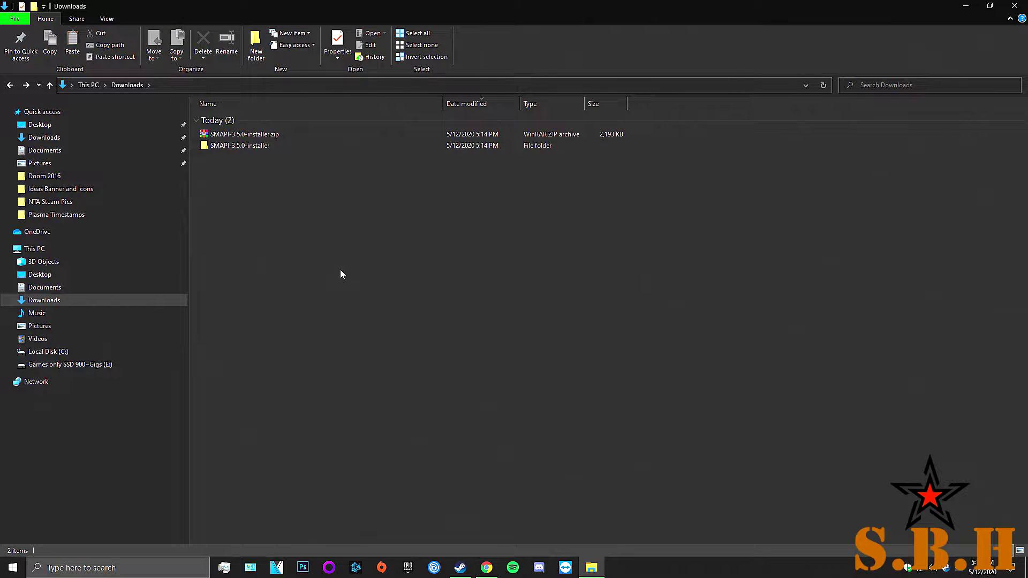
{"action": "key", "text": "ctrl+v"}
Delete the empty SMAPI-3.5.0-installer wrapper folder and open the SMAPI 3.5.0 installer folder.
{"action": "right_click", "coordinate": [254, 148]}
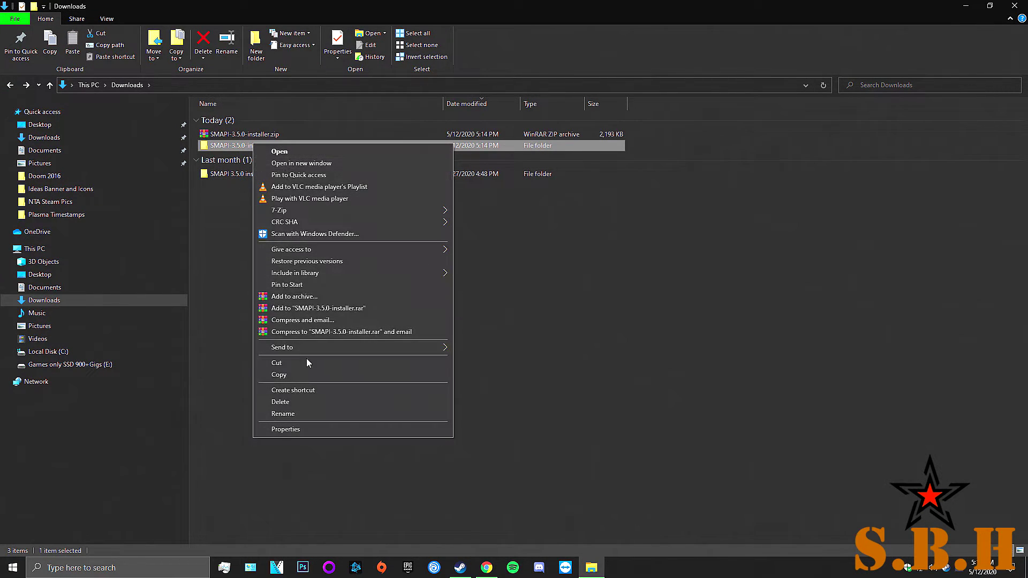
{"action": "left_click", "coordinate": [300, 403]}
{"action": "double_click", "coordinate": [266, 164]}
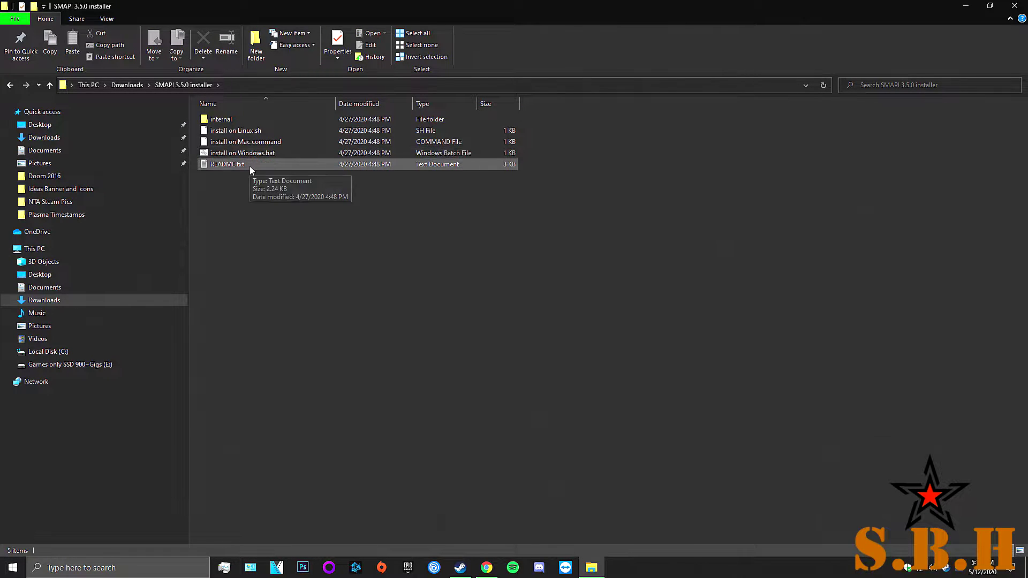
Open the installer's README.txt in Notepad and scroll through the Player's guide and manual install section.
{"action": "double_click", "coordinate": [249, 165]}
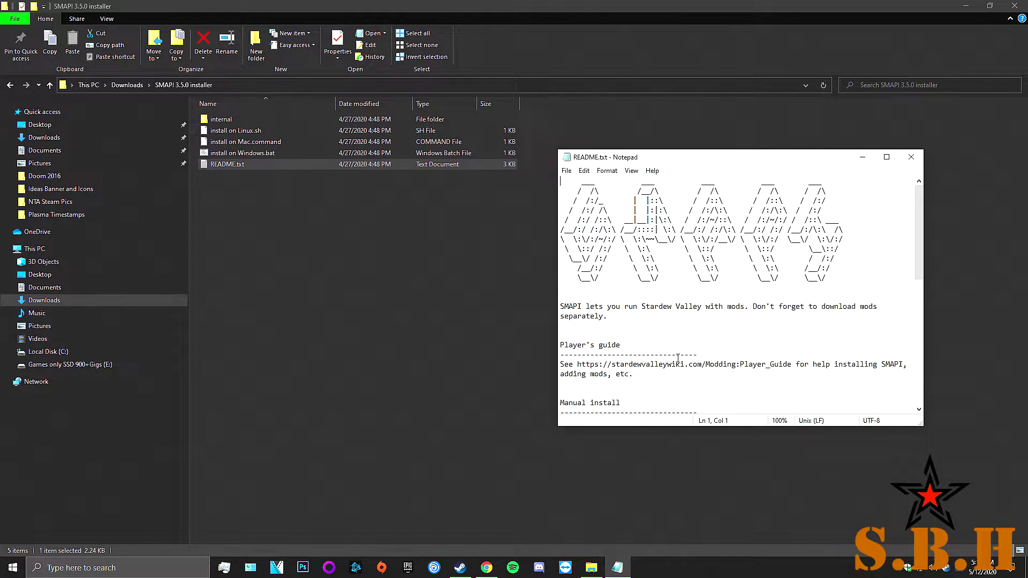
{"action": "scroll", "coordinate": [677, 358], "scroll_direction": "down", "scroll_amount": 3}
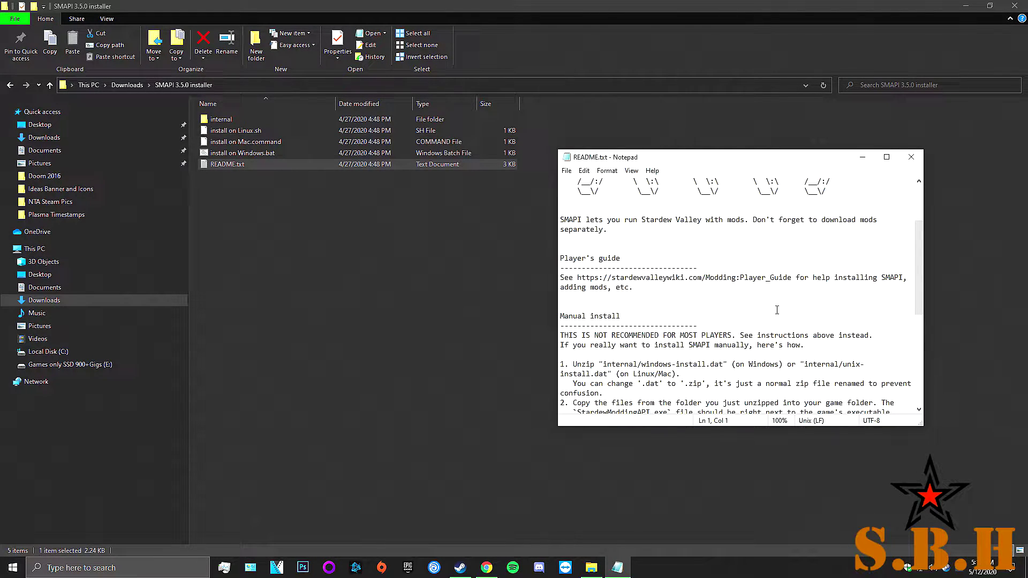
{"action": "scroll", "coordinate": [777, 310], "scroll_direction": "down", "scroll_amount": 1}
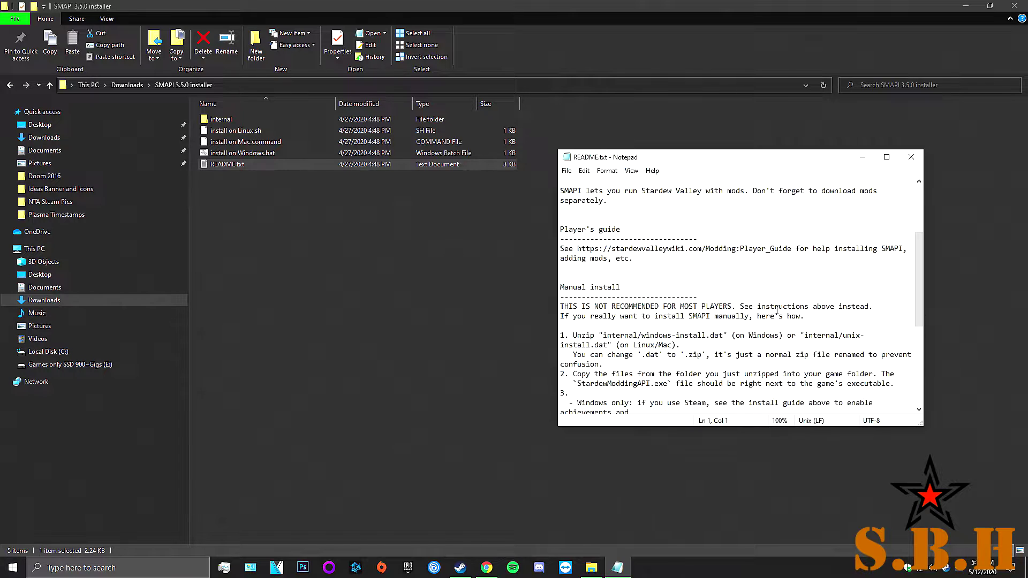
{"action": "scroll", "coordinate": [777, 310], "scroll_direction": "down", "scroll_amount": 1}
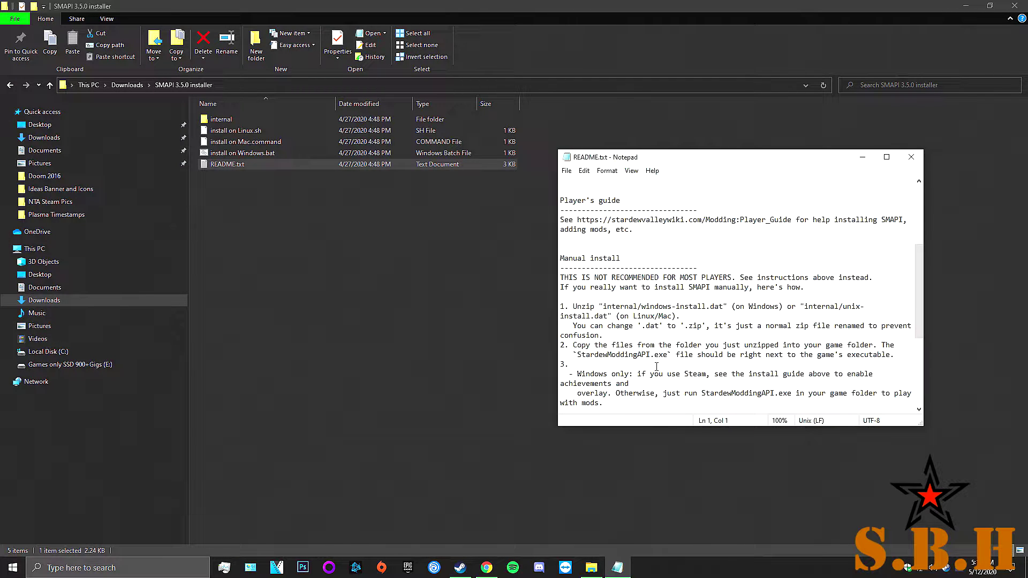
{"action": "scroll", "coordinate": [656, 367], "scroll_direction": "down", "scroll_amount": 3}
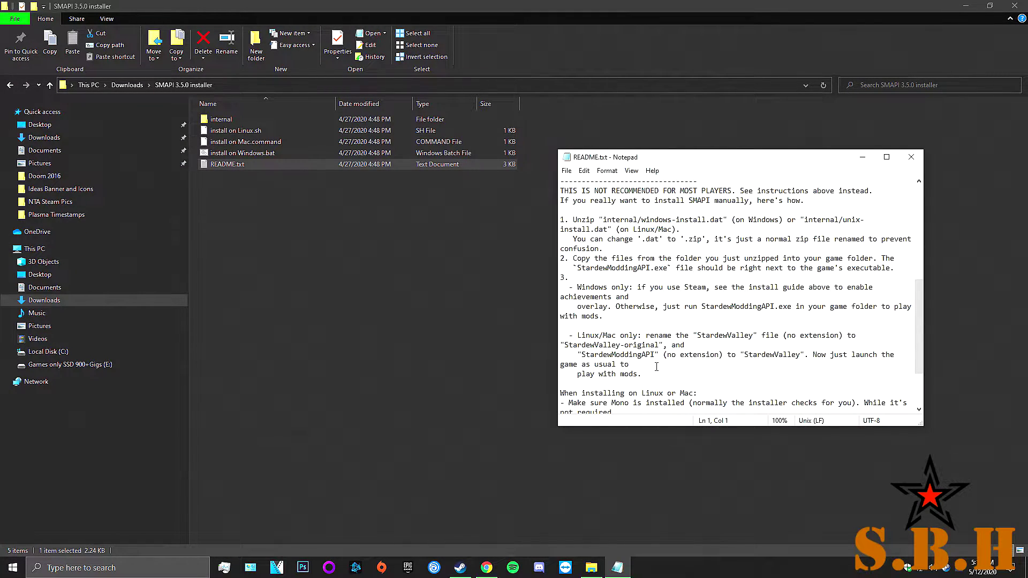
{"action": "scroll", "coordinate": [657, 366], "scroll_direction": "down", "scroll_amount": 2}
{"action": "scroll", "coordinate": [657, 367], "scroll_direction": "up", "scroll_amount": 9}
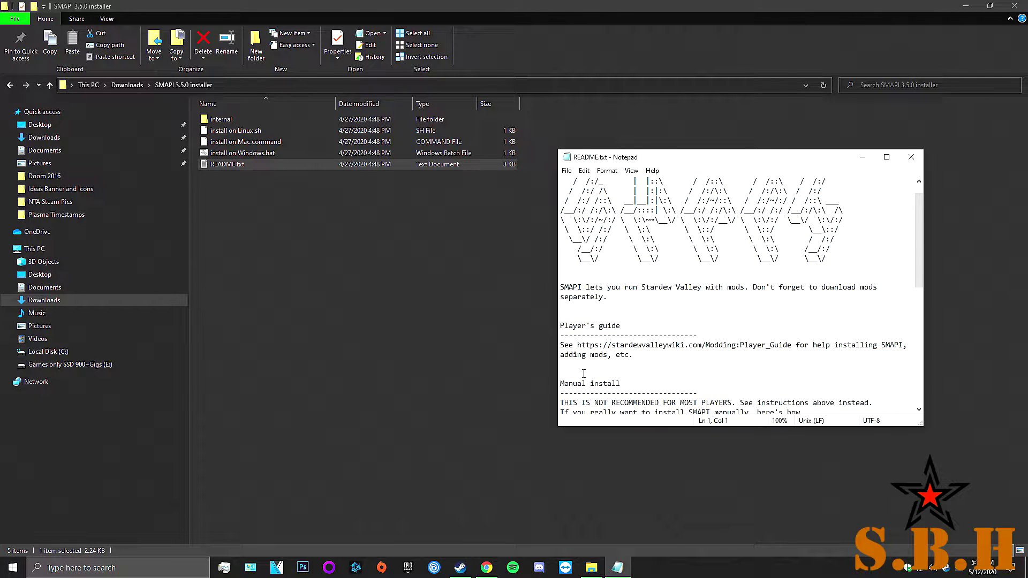
{"action": "scroll", "coordinate": [635, 402], "scroll_direction": "down", "scroll_amount": 1}
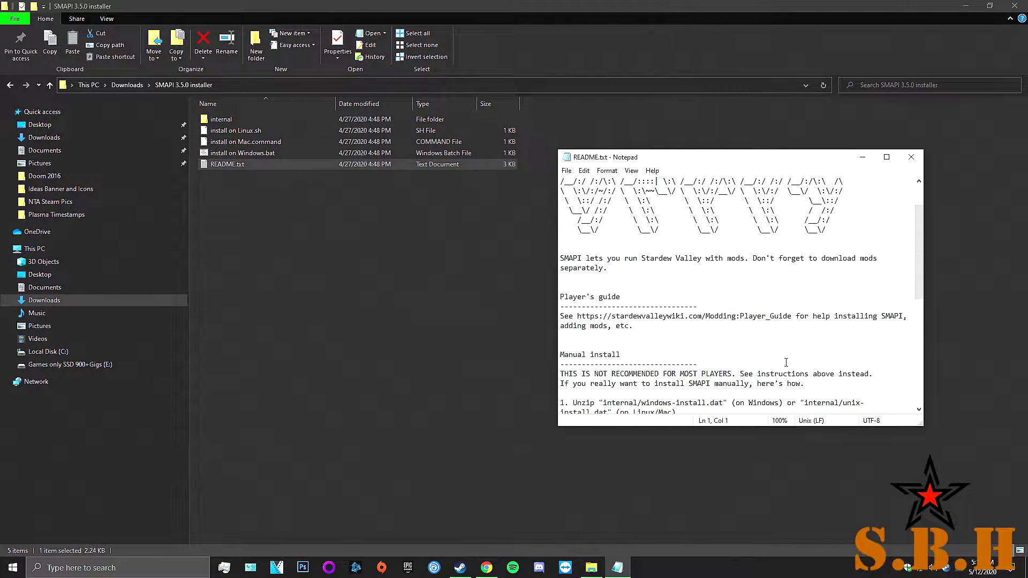
Run the installer from the internal folder, choose option 1 to install, and close the console.
{"action": "left_click", "coordinate": [239, 165]}
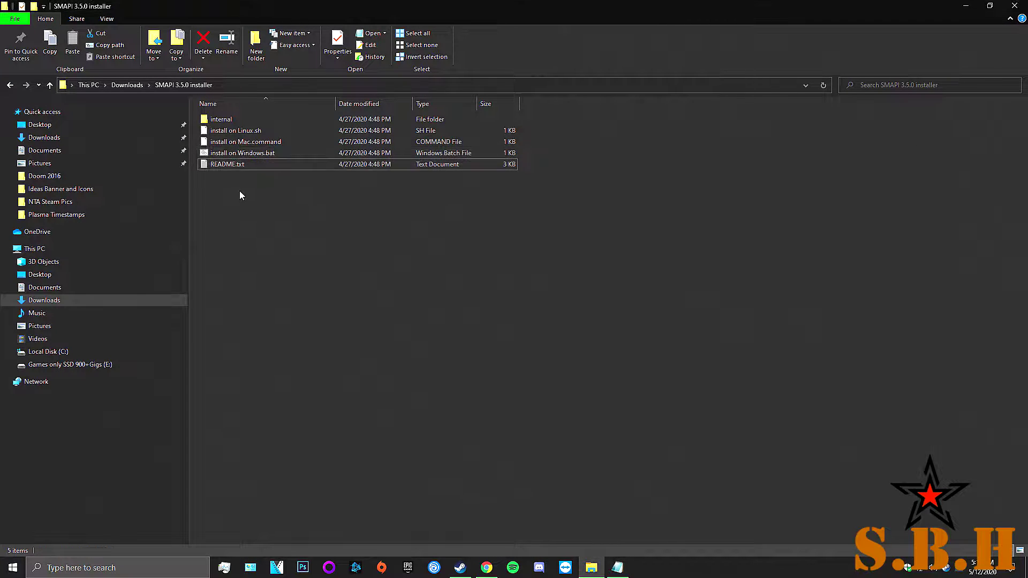
{"action": "double_click", "coordinate": [231, 120]}
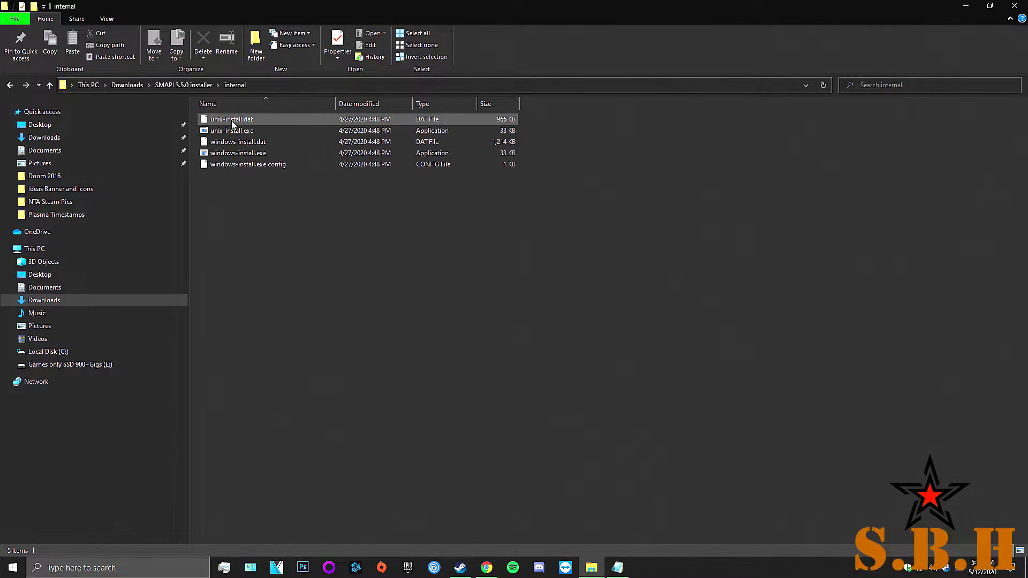
{"action": "double_click", "coordinate": [239, 153]}
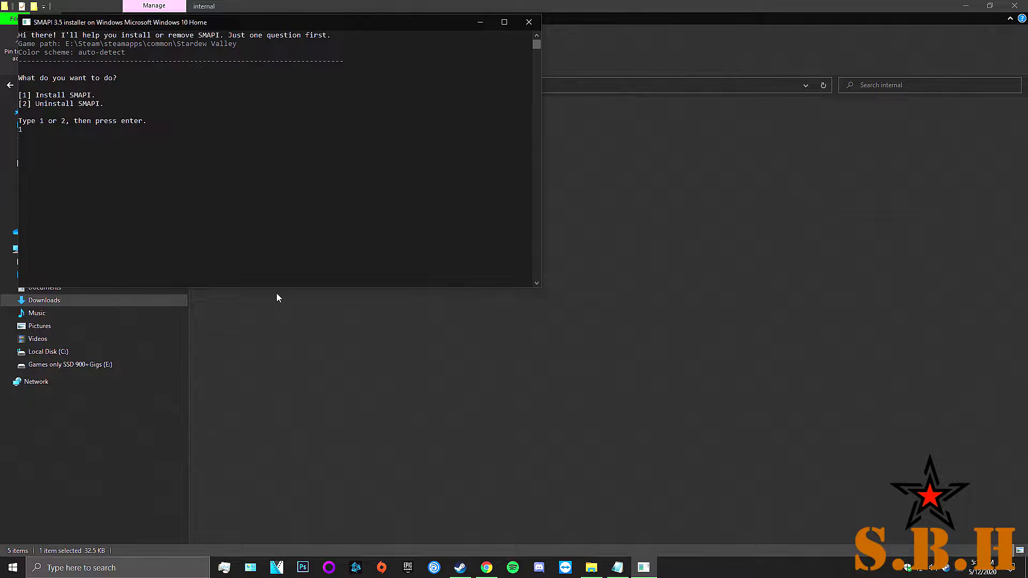
{"action": "key", "text": "Return"}
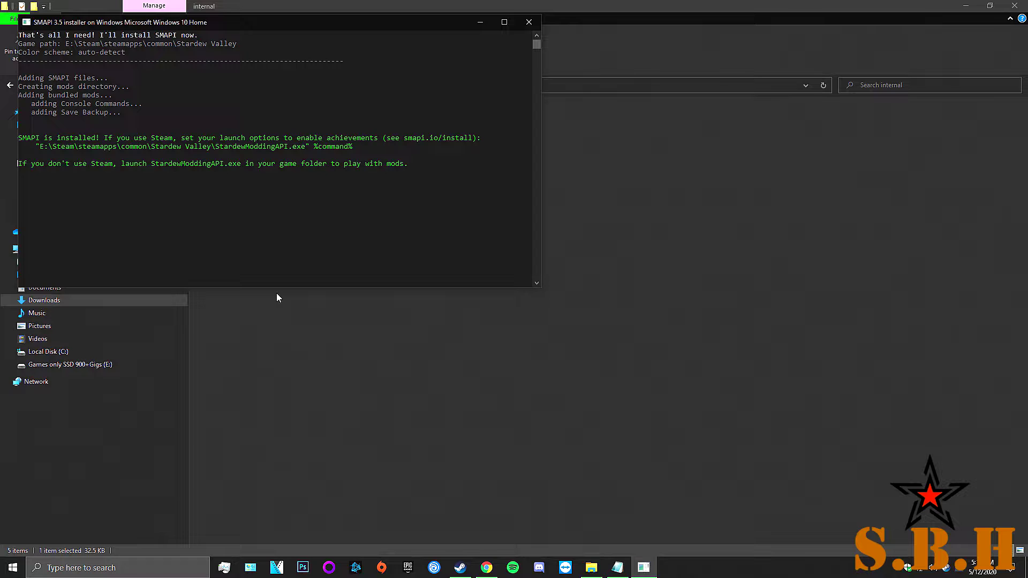
{"action": "left_click", "coordinate": [530, 20]}
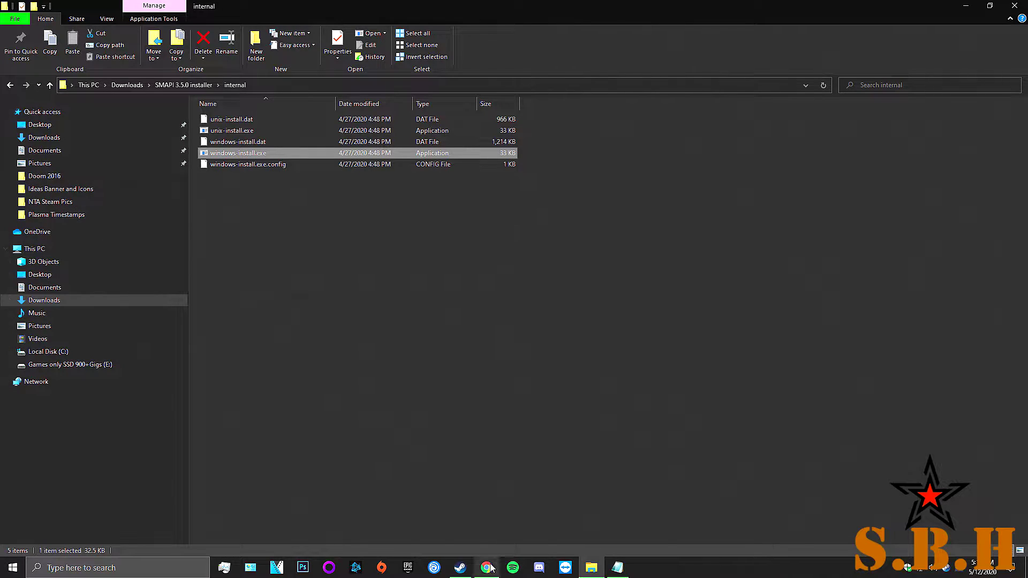
Open Stardew Valley's local game folder from Steam via Manage > Browse local files.
{"action": "left_click", "coordinate": [459, 567]}
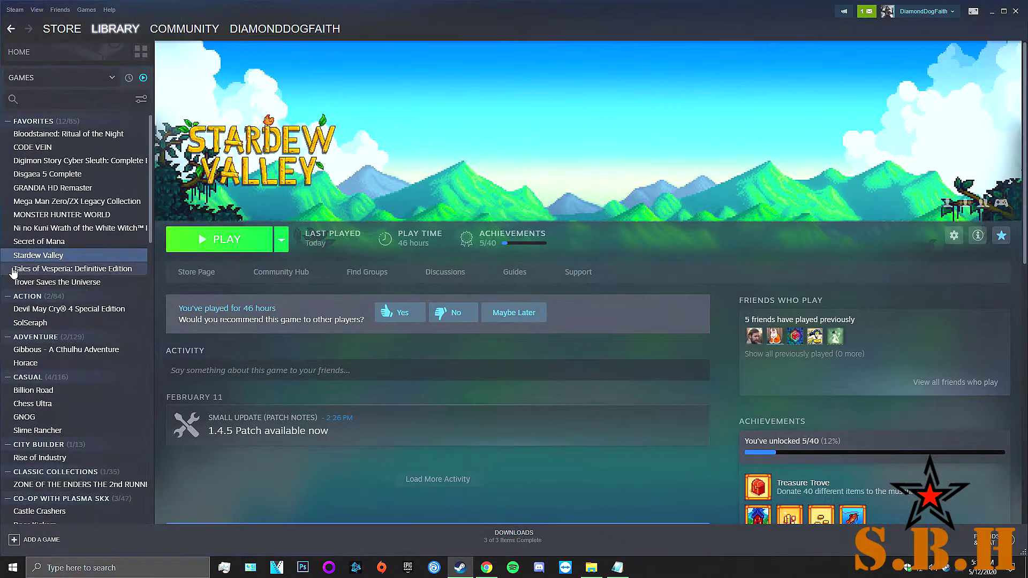
{"action": "right_click", "coordinate": [50, 256]}
{"action": "mouse_move", "coordinate": [91, 296]}
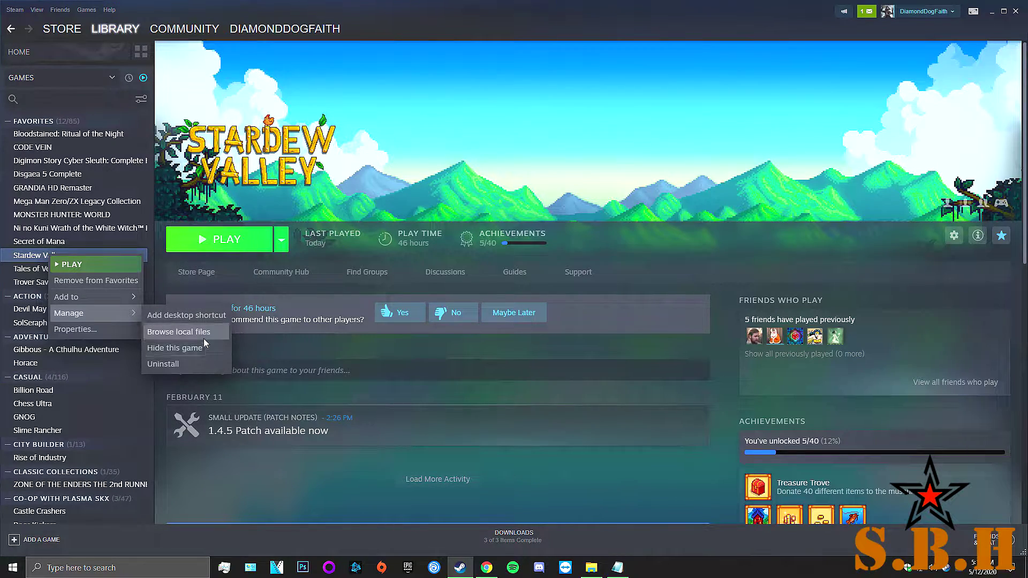
{"action": "left_click", "coordinate": [203, 337]}
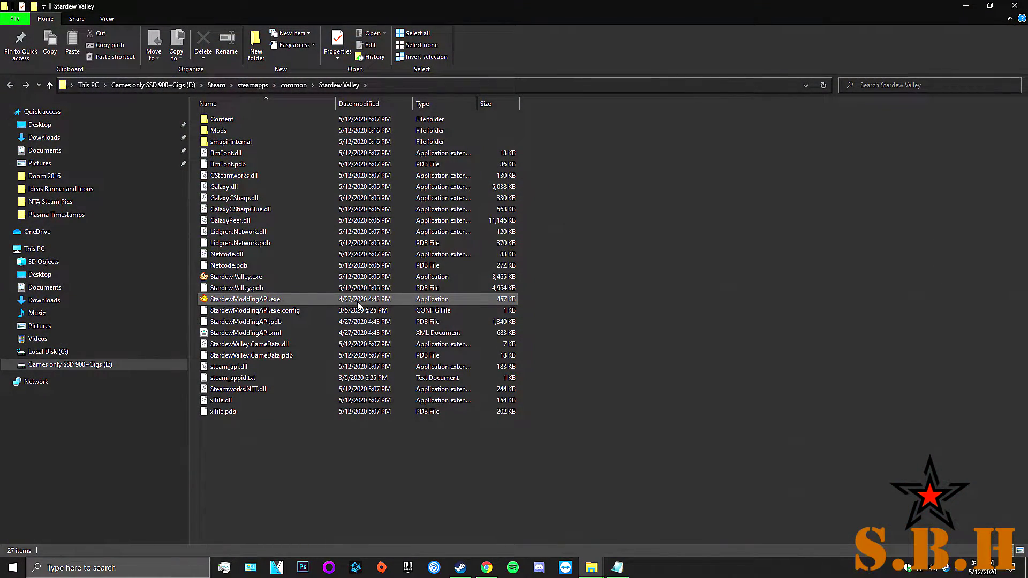
Review StardewModdingAPI.exe's property tabs, confirming version 3.5.0.0, then close the dialog.
{"action": "right_click", "coordinate": [208, 297]}
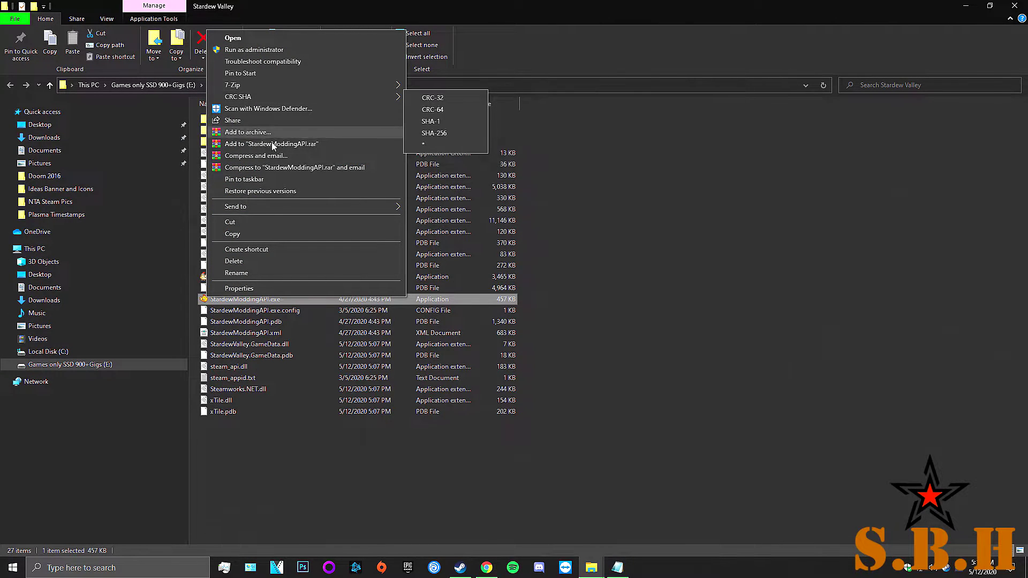
{"action": "left_click", "coordinate": [268, 291]}
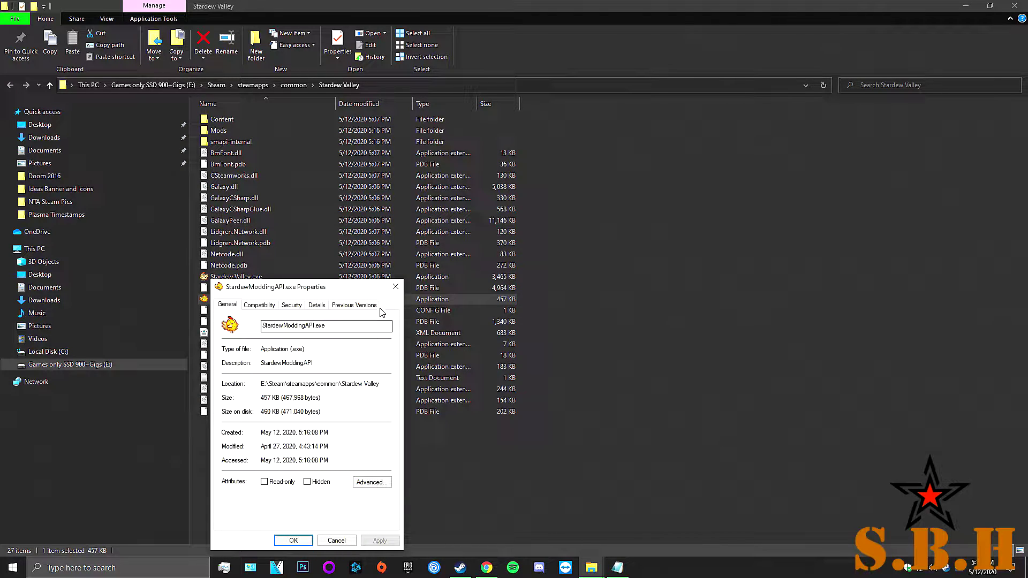
{"action": "left_click", "coordinate": [292, 306]}
{"action": "left_click", "coordinate": [315, 305]}
{"action": "left_click", "coordinate": [335, 306]}
{"action": "left_click", "coordinate": [259, 308]}
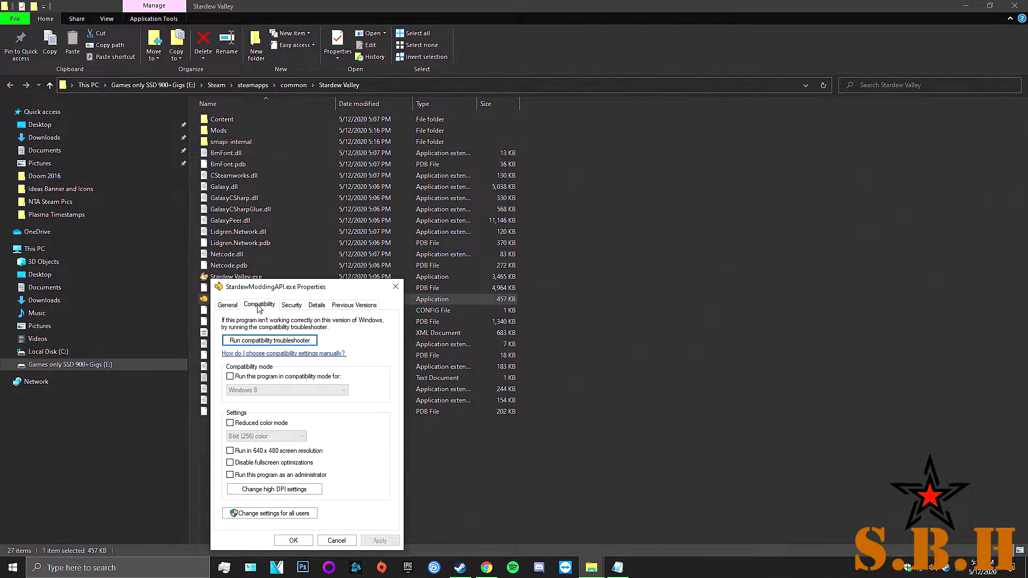
{"action": "left_click", "coordinate": [230, 306]}
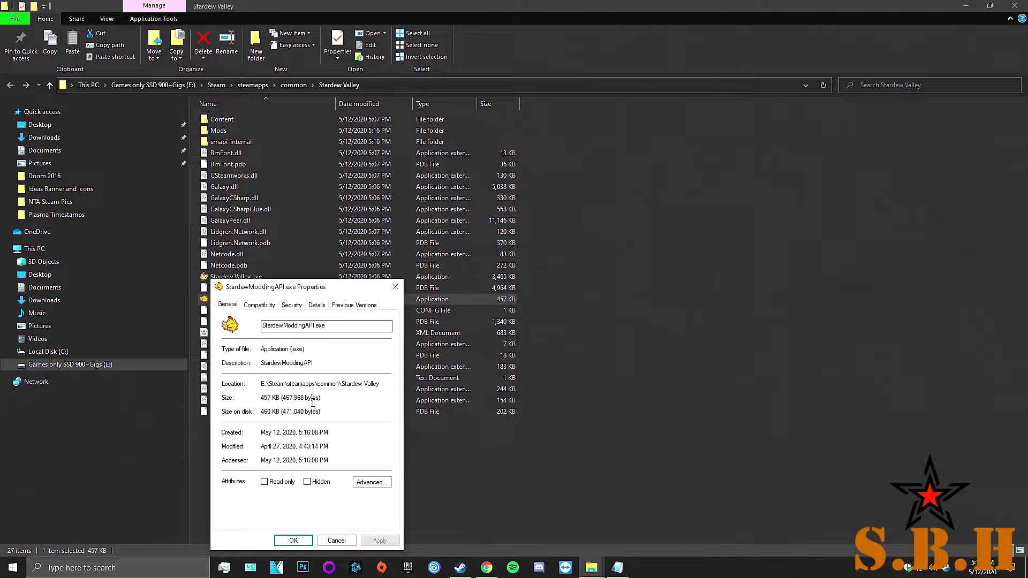
{"action": "left_click", "coordinate": [313, 350]}
{"action": "left_click", "coordinate": [294, 540]}
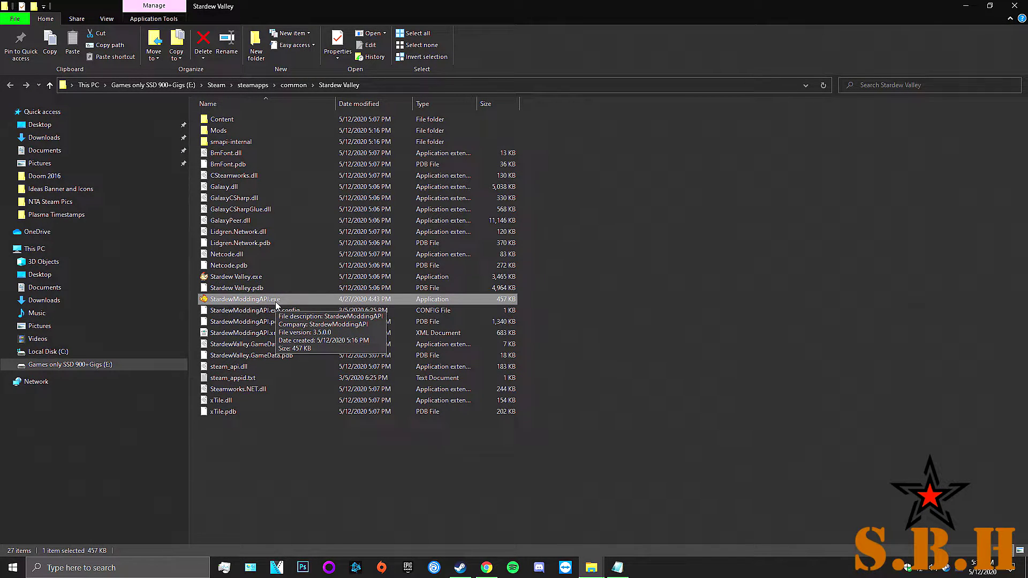
Test-launch Stardew Valley through SMAPI, then close the SMAPI console and the running game.
{"action": "mouse_move", "coordinate": [466, 574]}
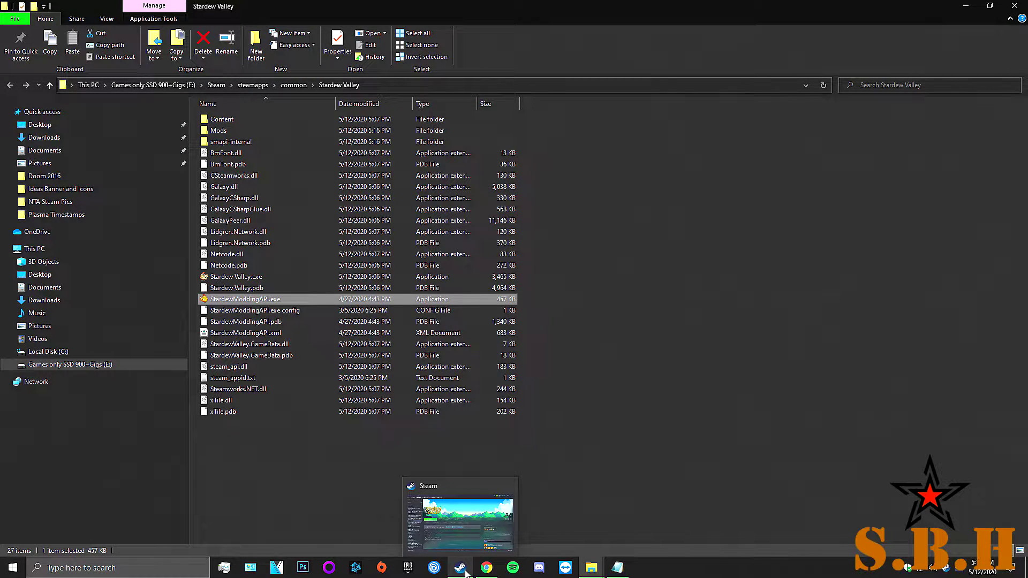
{"action": "left_click", "coordinate": [465, 573]}
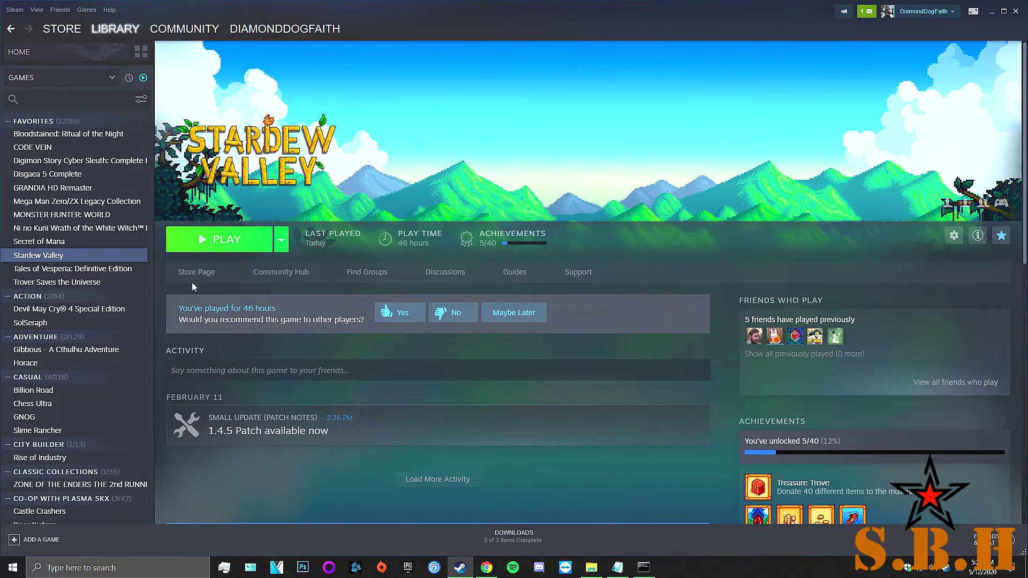
{"action": "left_click", "coordinate": [217, 240]}
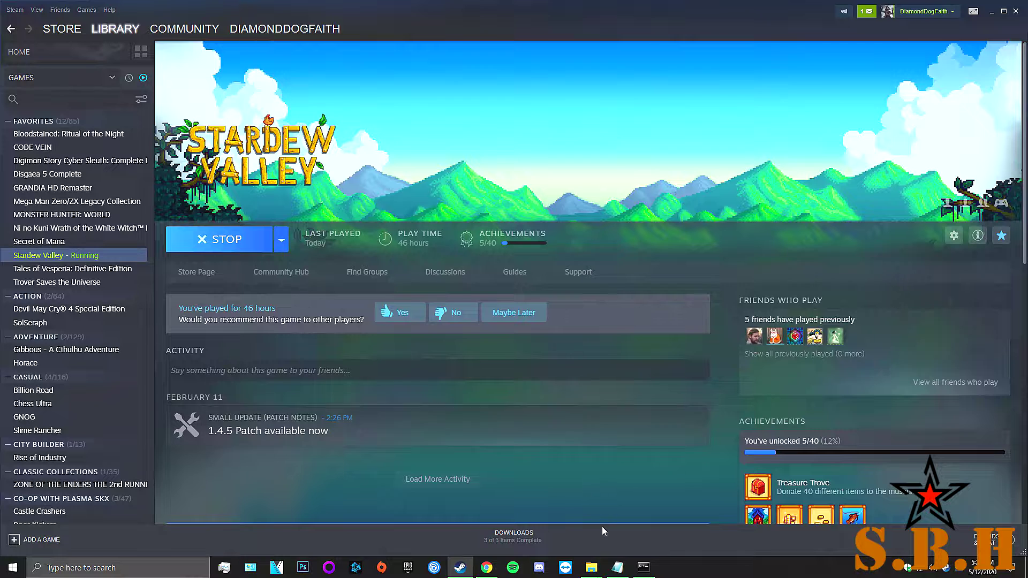
{"action": "left_click", "coordinate": [649, 568]}
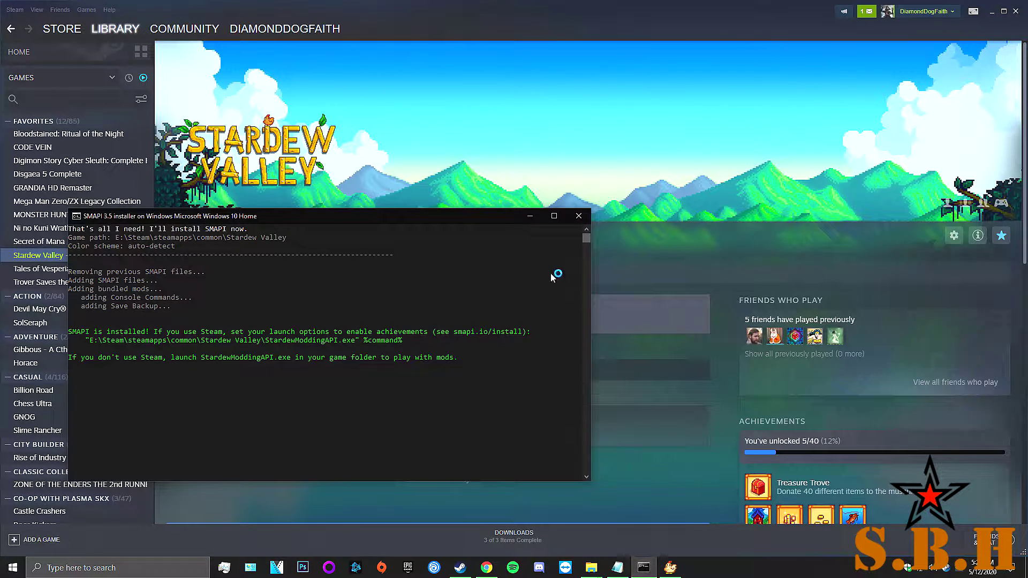
{"action": "left_click", "coordinate": [578, 216]}
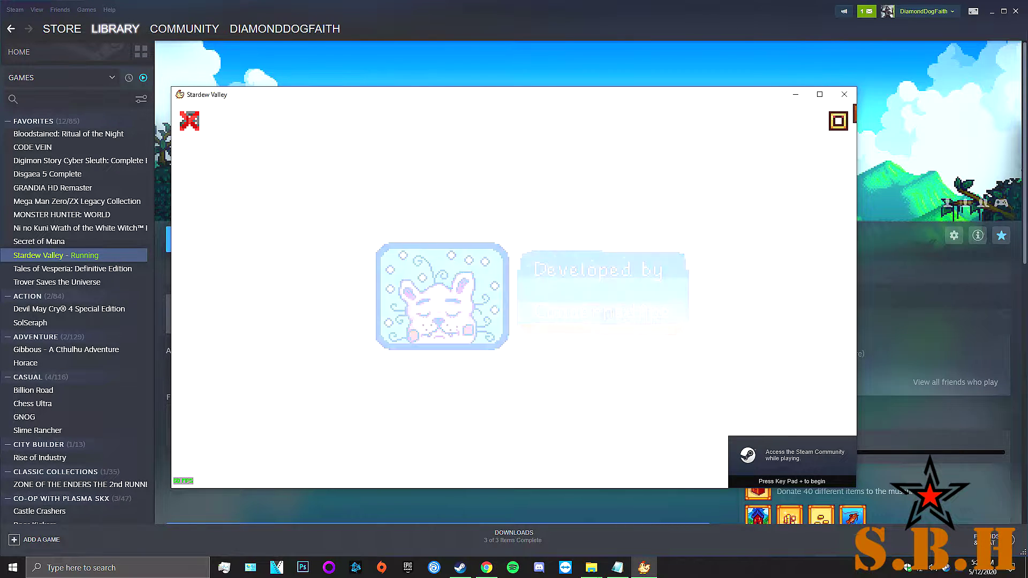
{"action": "left_click", "coordinate": [843, 95]}
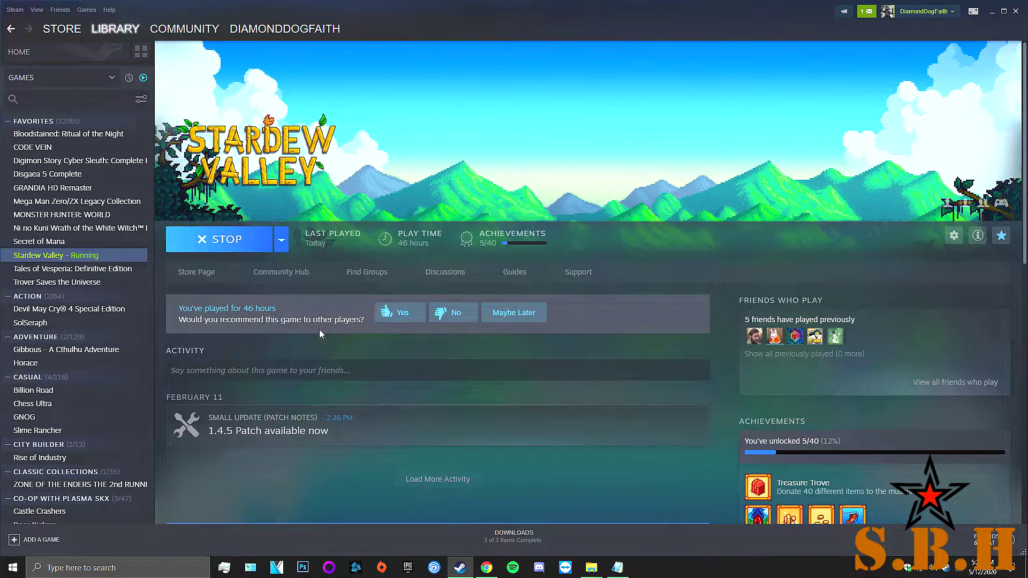
Clear Stardew Valley's Steam launch options by removing %command%, and save the properties.
{"action": "right_click", "coordinate": [59, 256]}
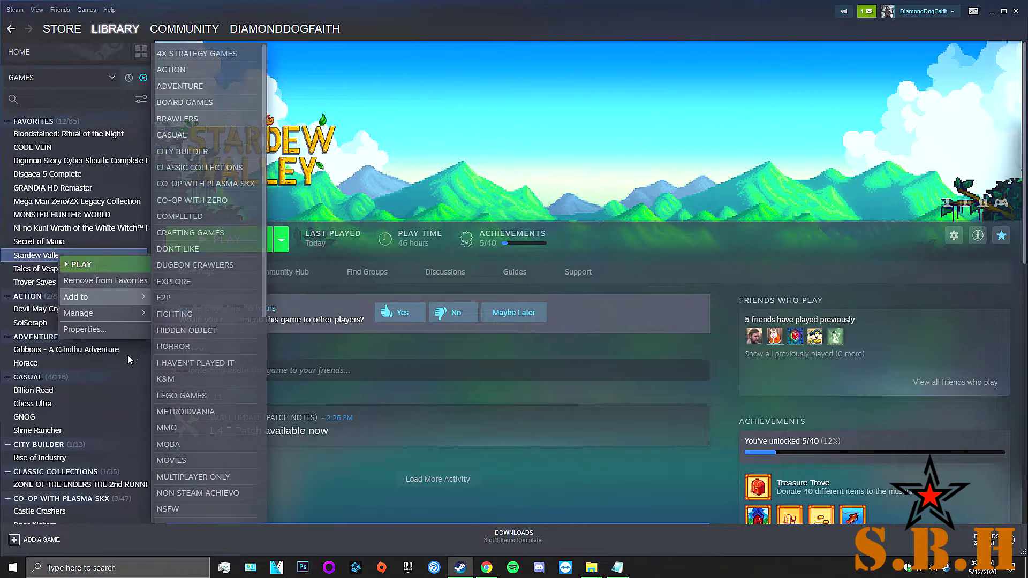
{"action": "left_click", "coordinate": [129, 327]}
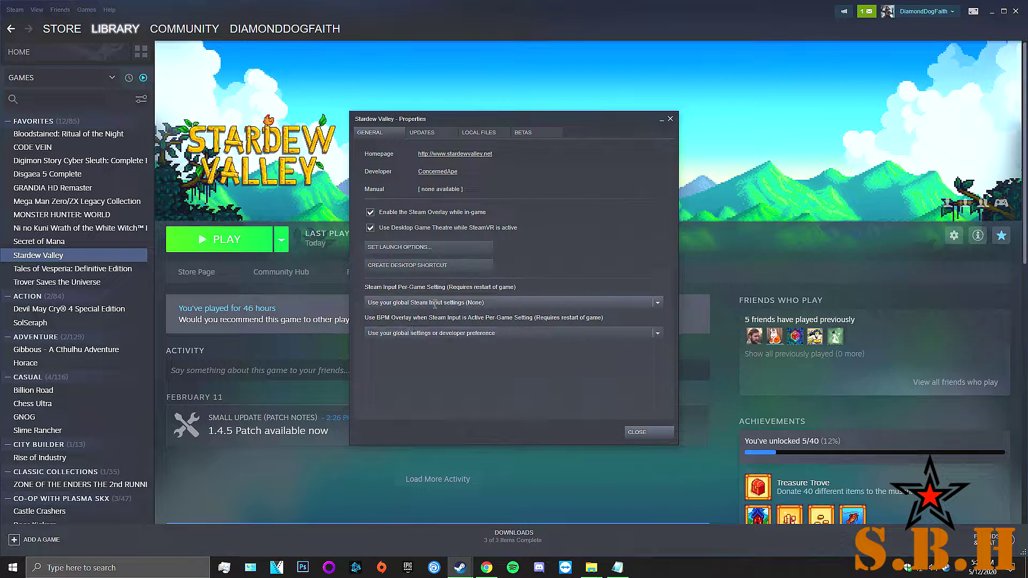
{"action": "left_click", "coordinate": [424, 246]}
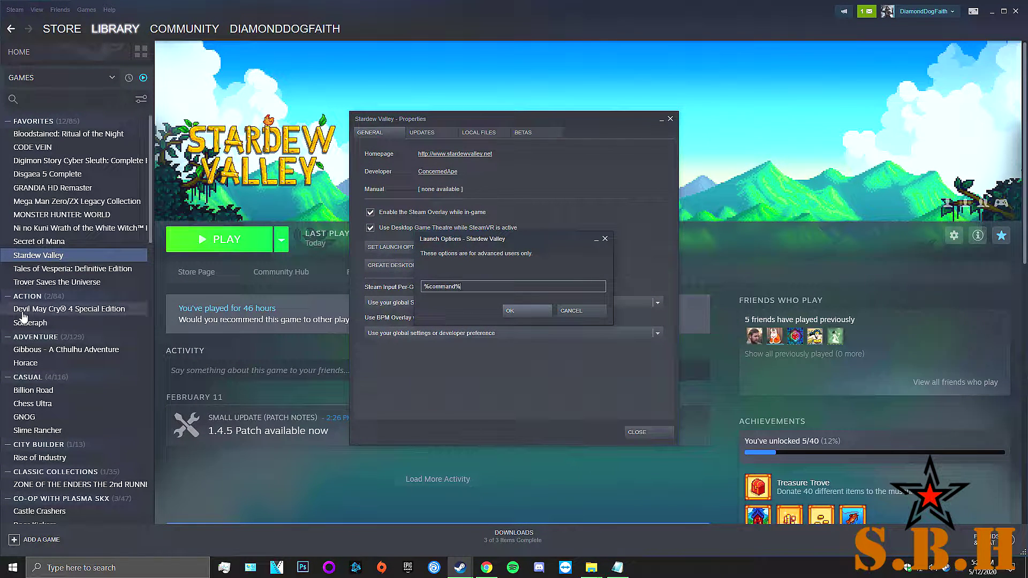
{"action": "double_click", "coordinate": [481, 286]}
{"action": "key", "text": "BackSpace"}
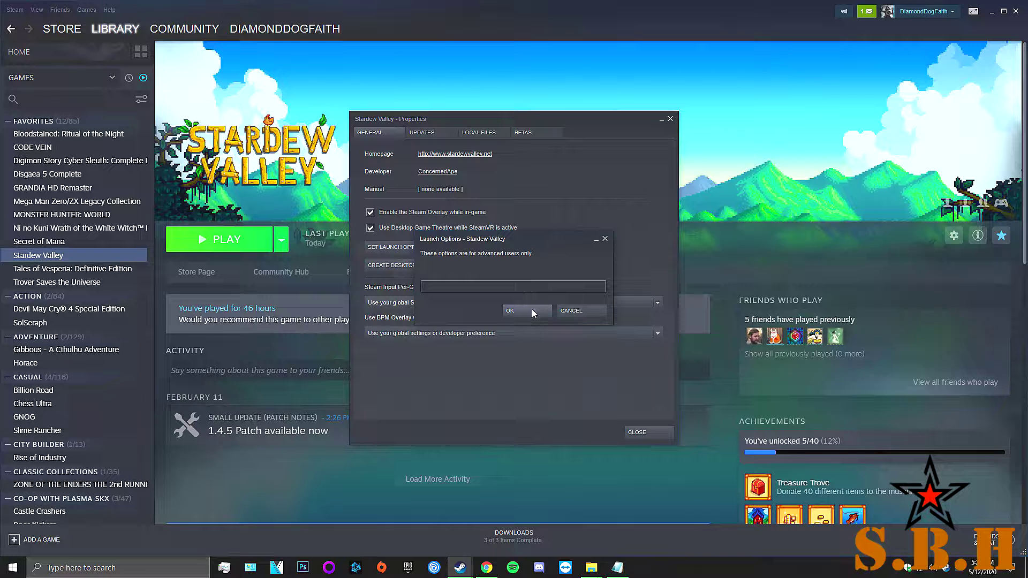
{"action": "left_click", "coordinate": [528, 311]}
{"action": "left_click", "coordinate": [635, 434]}
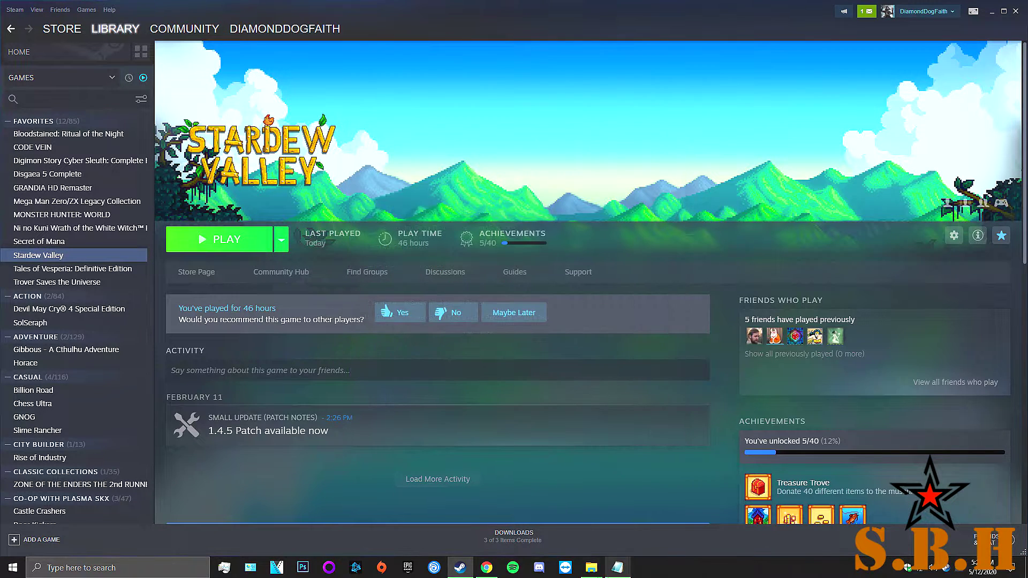
Close the README notes and move the three windows-install files into the Stardew Valley game folder.
{"action": "left_click", "coordinate": [617, 567]}
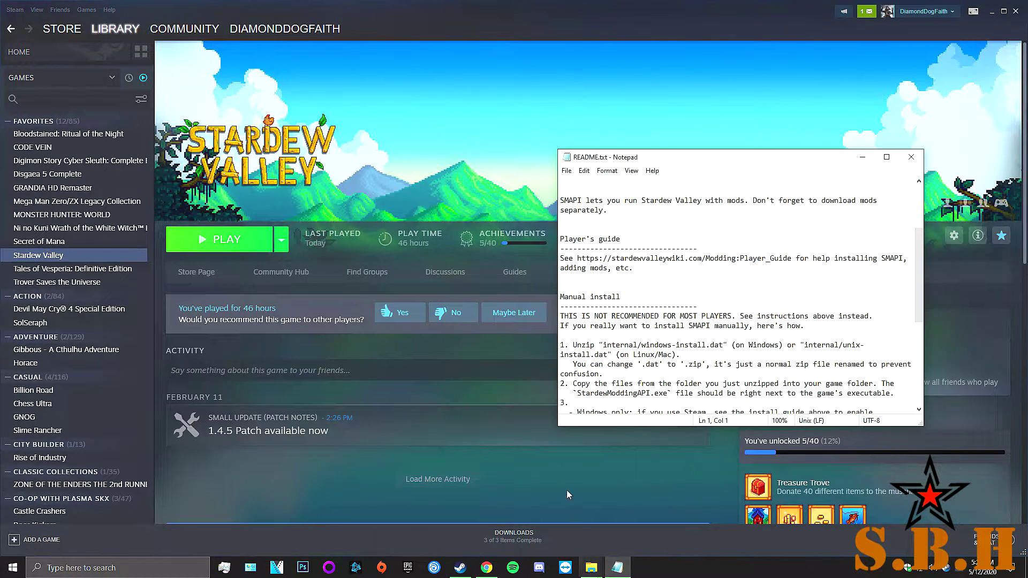
{"action": "left_click", "coordinate": [911, 157]}
{"action": "mouse_move", "coordinate": [591, 571]}
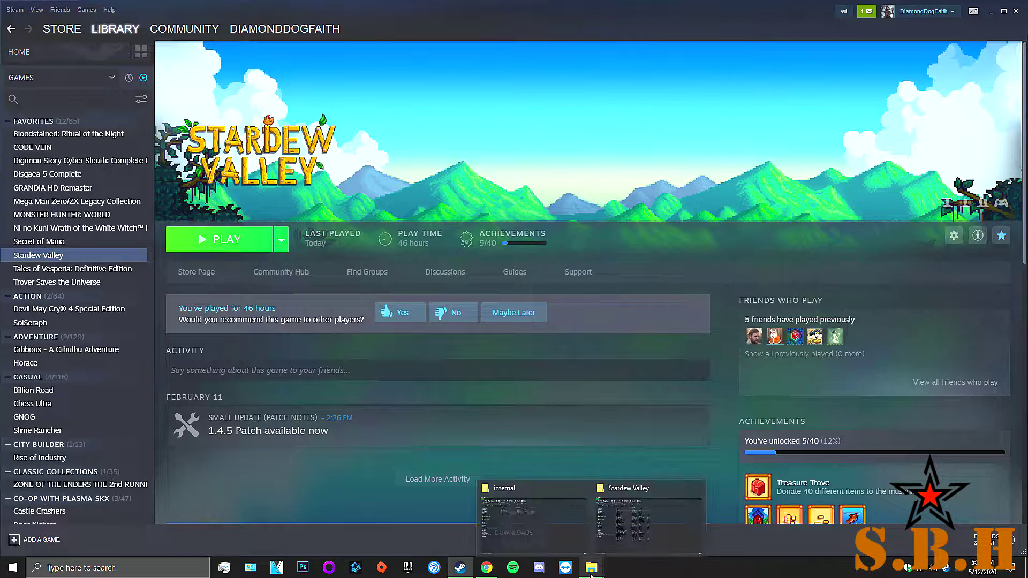
{"action": "left_click", "coordinate": [614, 542]}
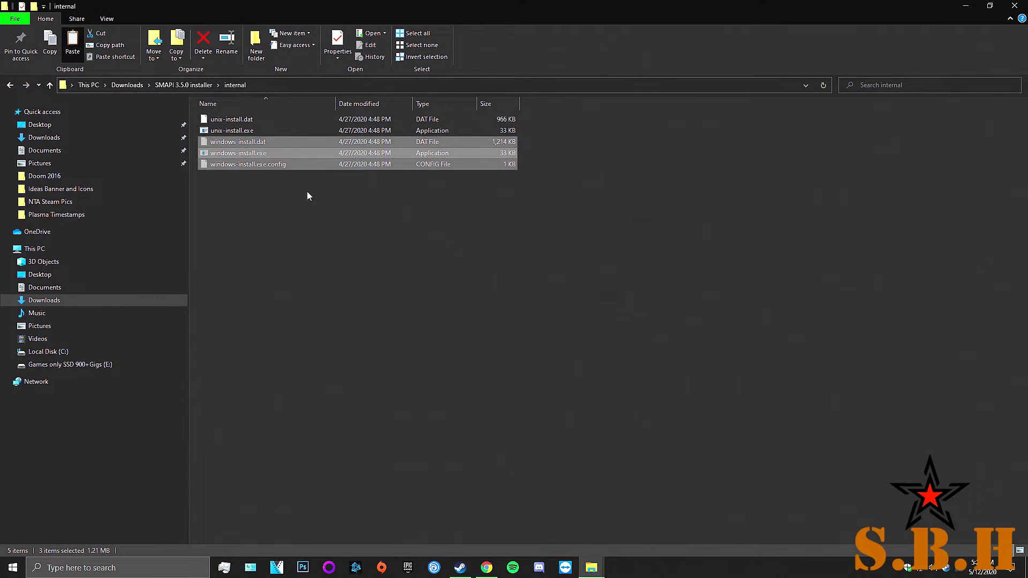
{"action": "right_click", "coordinate": [269, 152]}
{"action": "left_click", "coordinate": [591, 568]}
{"action": "left_click", "coordinate": [615, 514]}
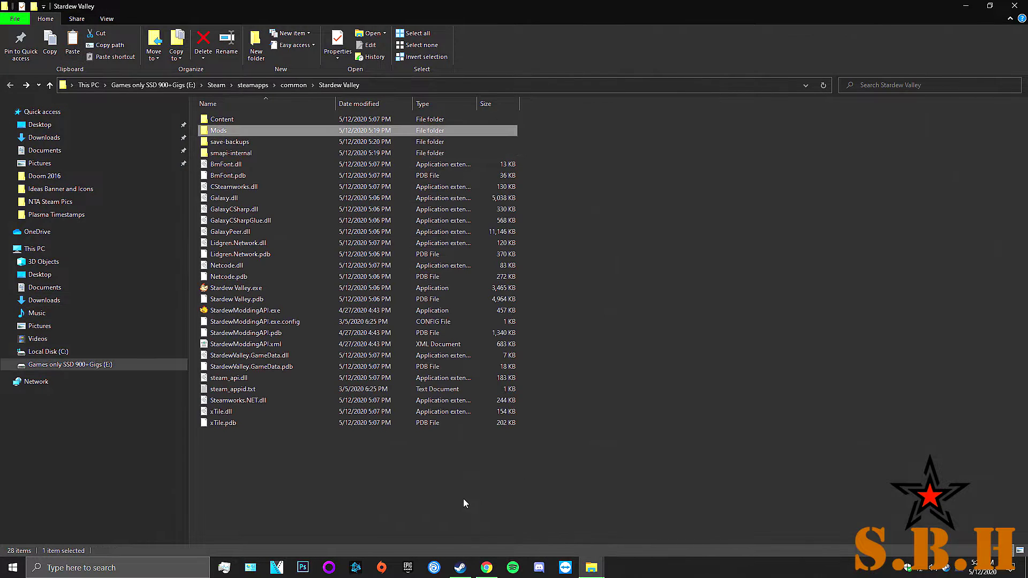
{"action": "key", "text": "ctrl+v"}
{"action": "left_click", "coordinate": [424, 513]}
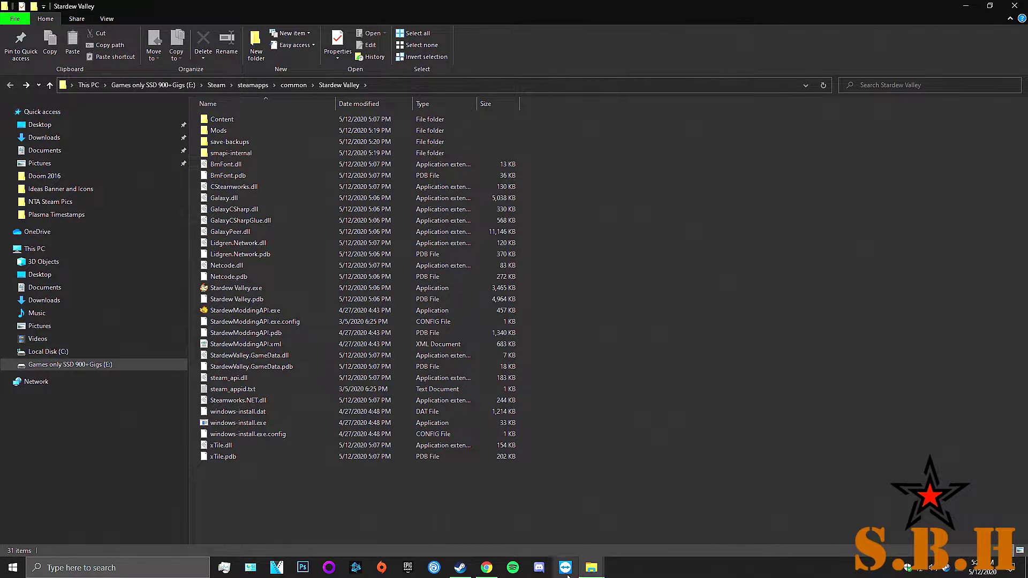
Move install on Windows.bat and README.txt from the SMAPI 3.5.0 installer folder into the Stardew Valley folder.
{"action": "left_click", "coordinate": [591, 568]}
{"action": "left_click", "coordinate": [533, 514]}
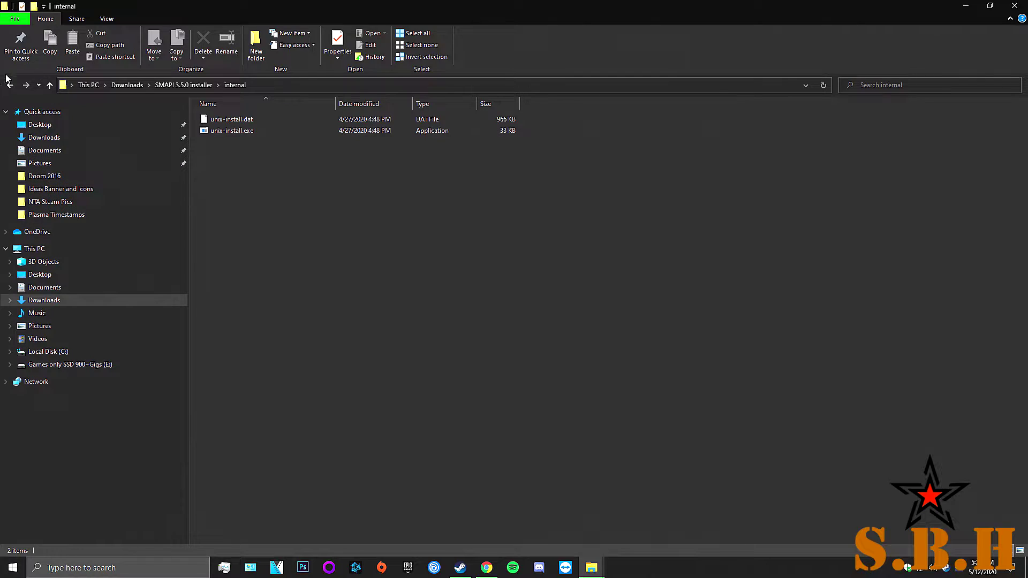
{"action": "key", "text": "alt+Left"}
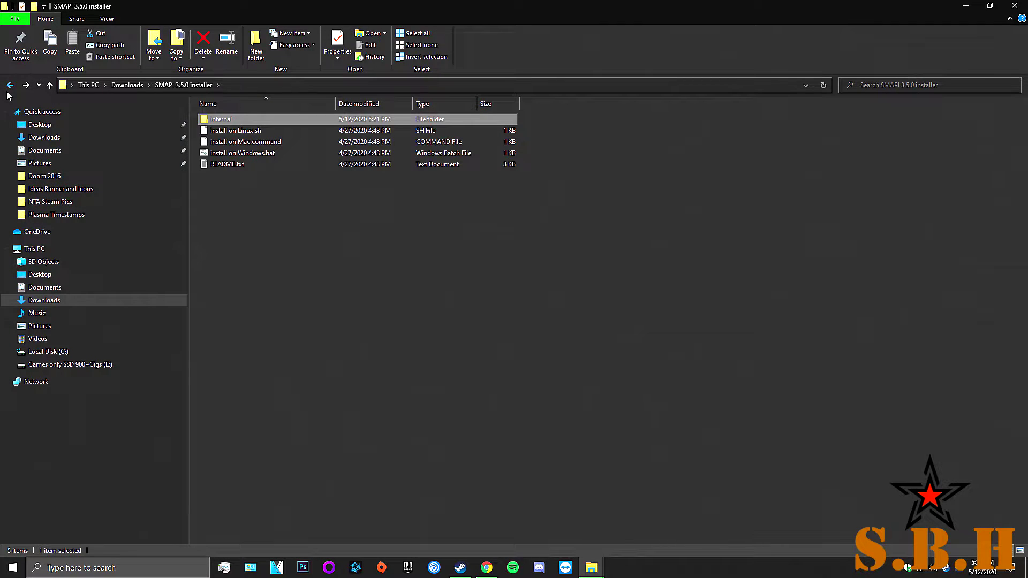
{"action": "left_click", "coordinate": [299, 209]}
{"action": "left_click_drag", "start_coordinate": [288, 196], "coordinate": [233, 157]}
{"action": "left_click_drag", "start_coordinate": [517, 540], "coordinate": [495, 473]}
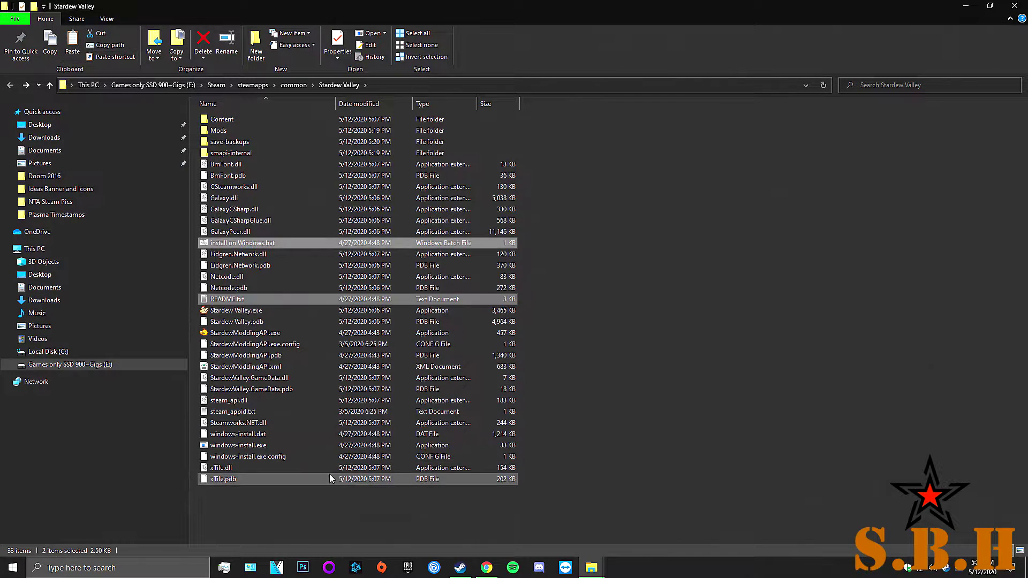
{"action": "left_click", "coordinate": [599, 369]}
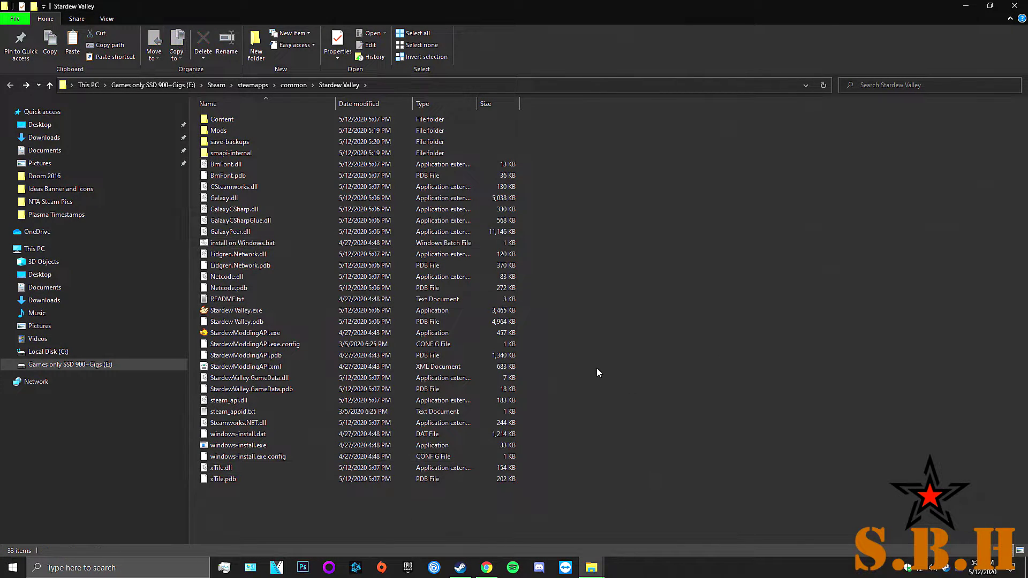
Look over StardewModdingAPI.exe's options, then go from the installer folder back up to Downloads.
{"action": "left_click", "coordinate": [291, 345]}
{"action": "left_click", "coordinate": [278, 336]}
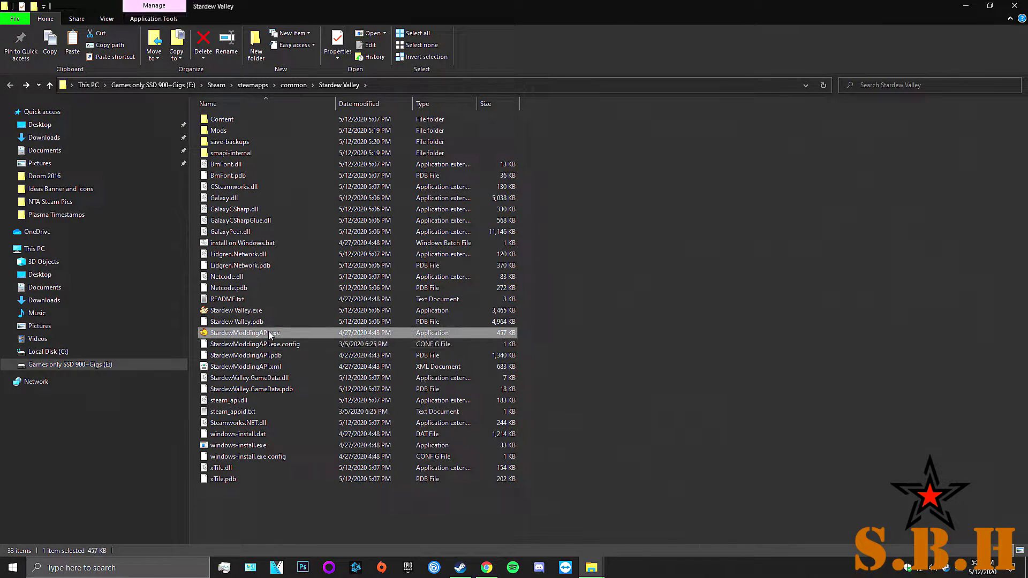
{"action": "right_click", "coordinate": [260, 332]}
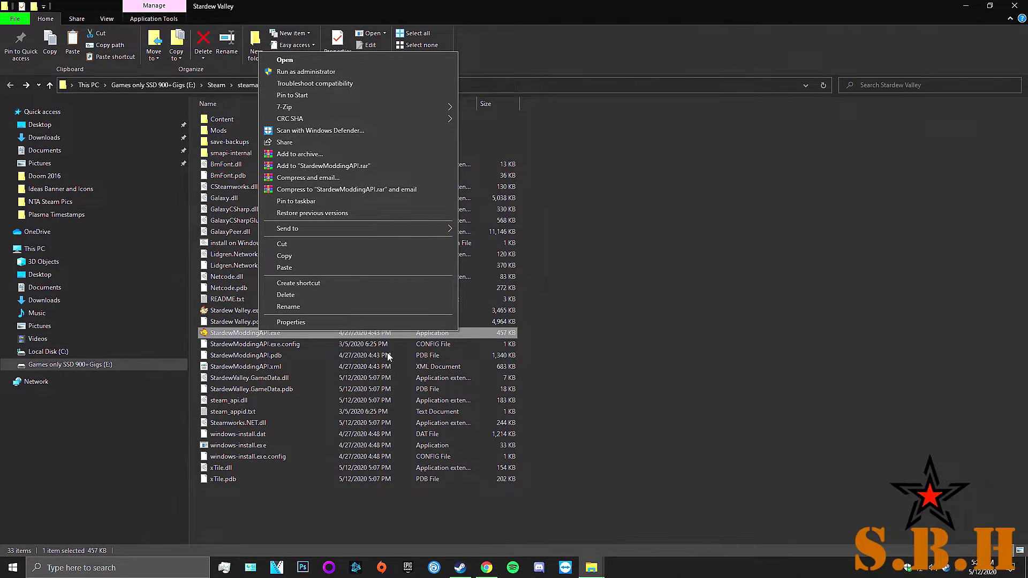
{"action": "left_click", "coordinate": [622, 425]}
{"action": "left_click", "coordinate": [623, 425]}
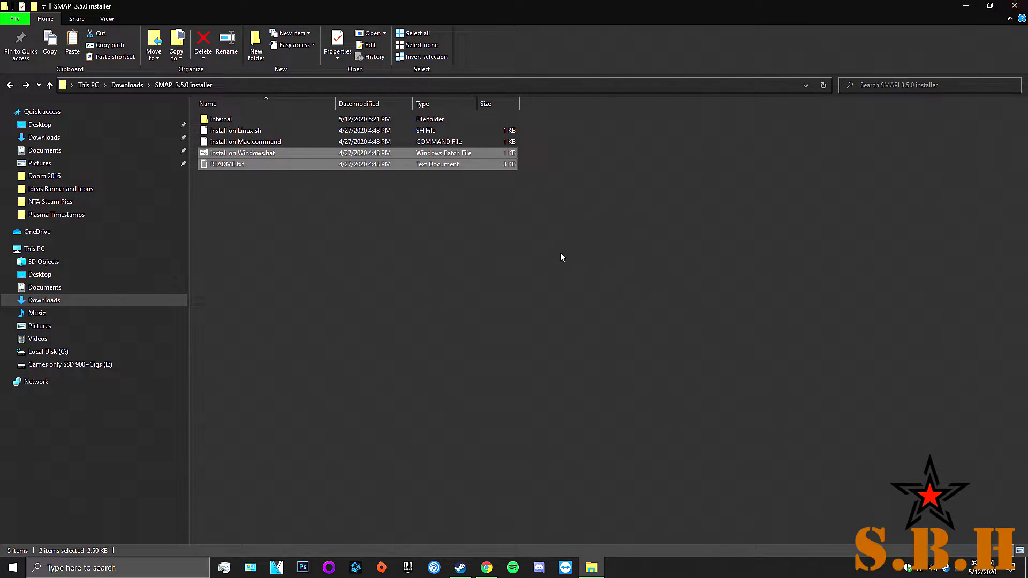
{"action": "key", "text": "alt+Up"}
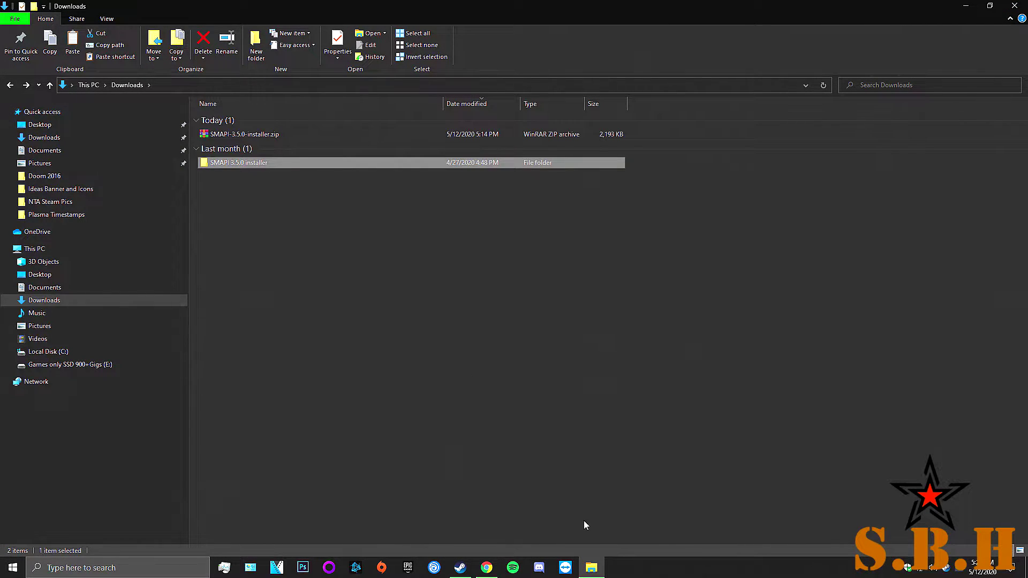
Scroll through the smapi.io SMAPI page in Chrome, then close that tab.
{"action": "left_click", "coordinate": [486, 567]}
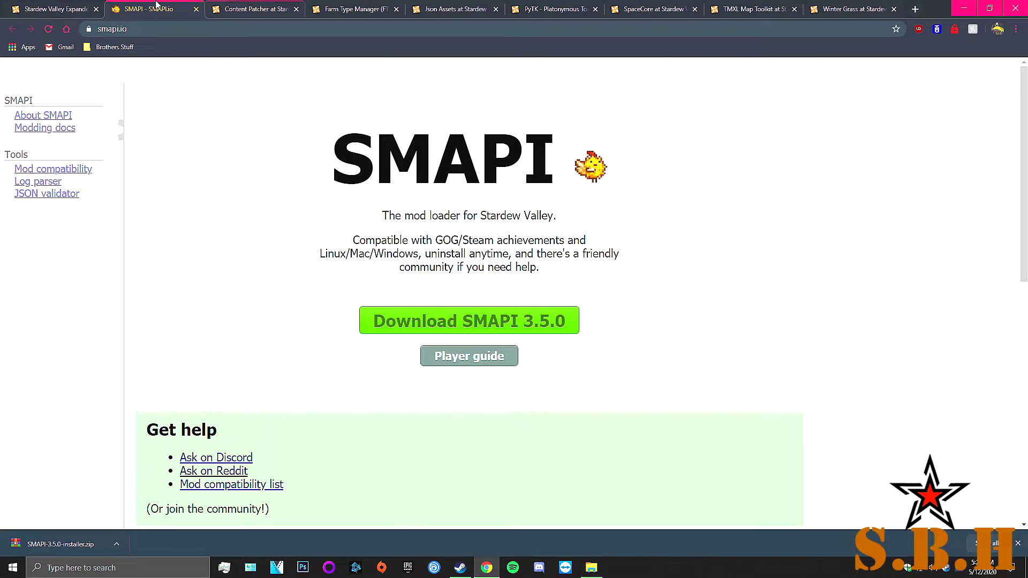
{"action": "scroll", "coordinate": [271, 205], "scroll_direction": "down", "scroll_amount": 3}
{"action": "scroll", "coordinate": [272, 207], "scroll_direction": "down", "scroll_amount": 4}
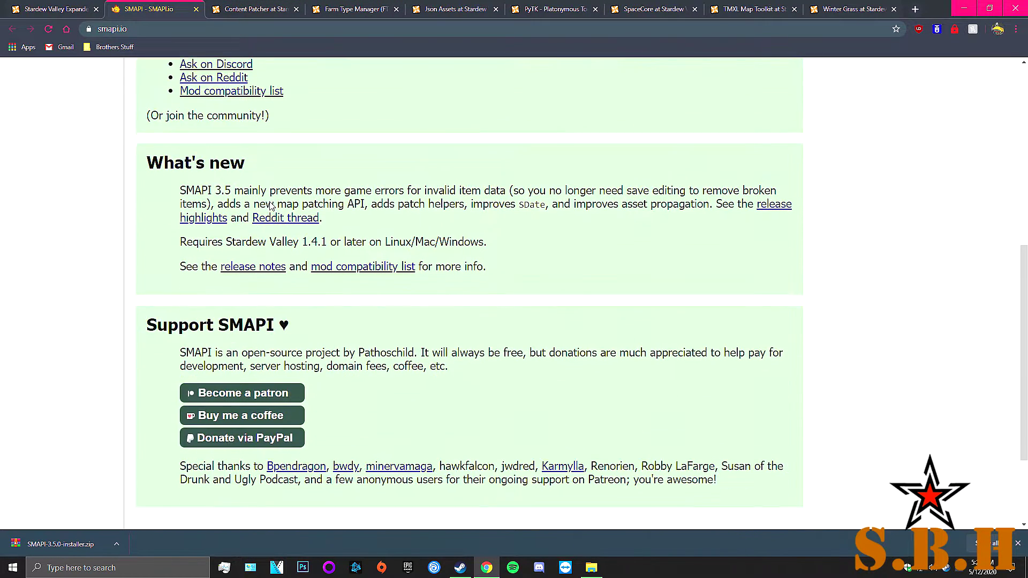
{"action": "scroll", "coordinate": [271, 203], "scroll_direction": "down", "scroll_amount": 2}
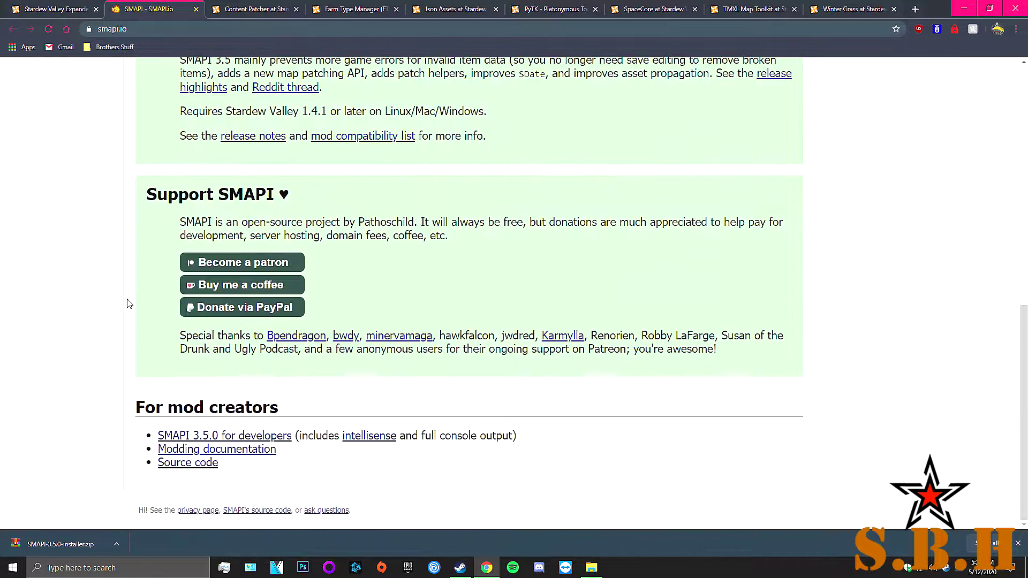
{"action": "scroll", "coordinate": [80, 342], "scroll_direction": "up", "scroll_amount": 10}
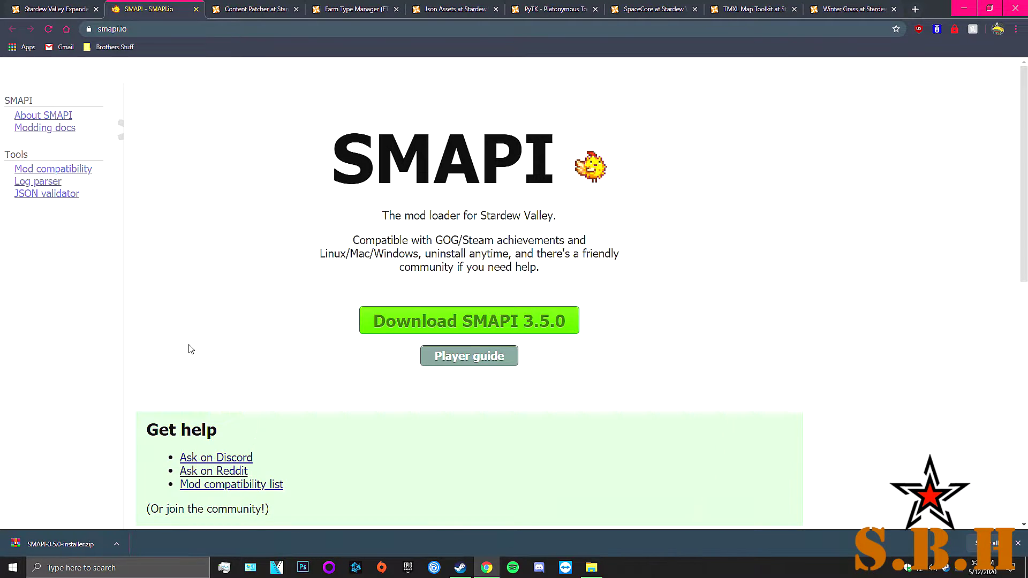
{"action": "scroll", "coordinate": [278, 352], "scroll_direction": "down", "scroll_amount": 4}
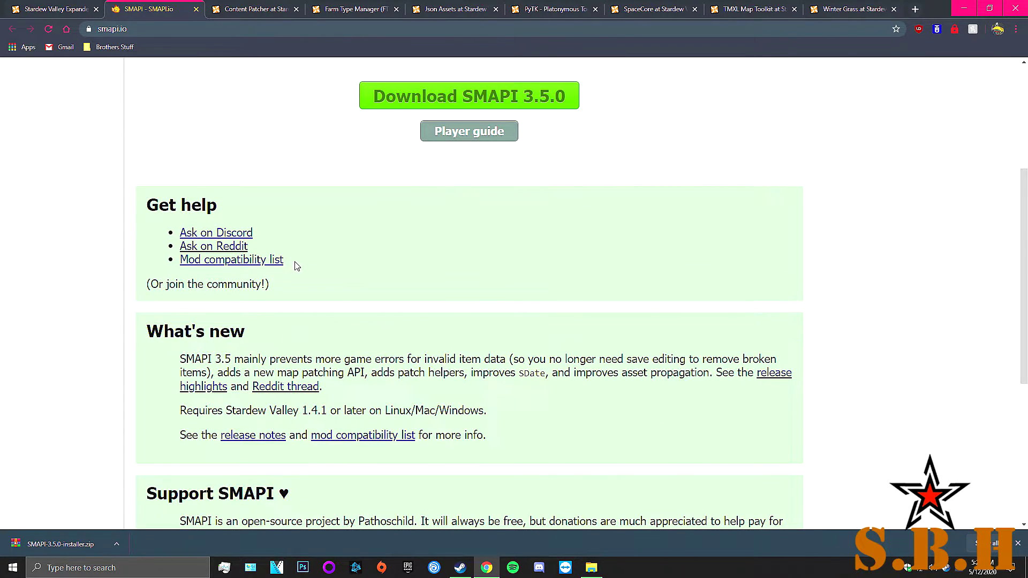
{"action": "scroll", "coordinate": [340, 241], "scroll_direction": "down", "scroll_amount": 3}
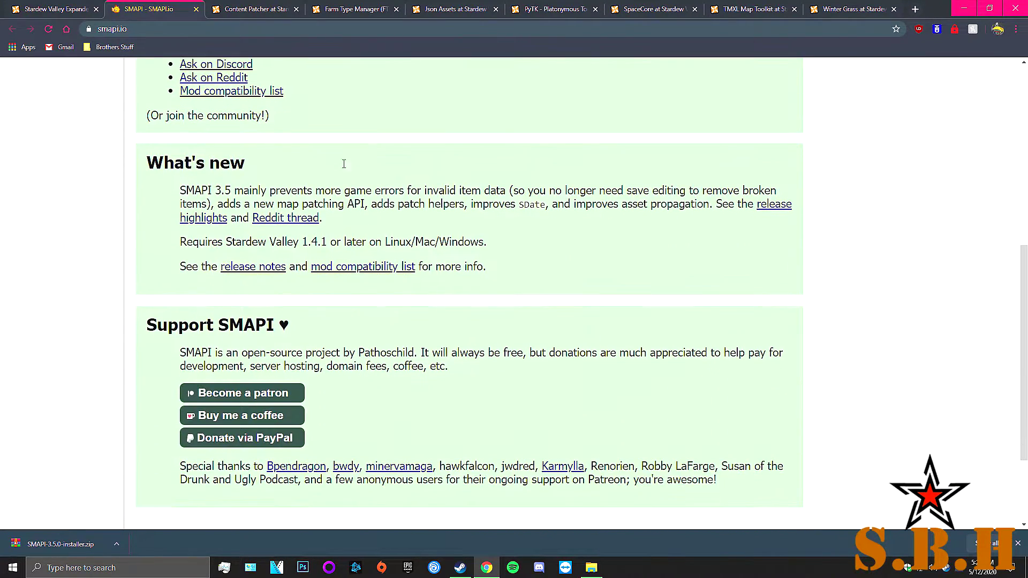
{"action": "left_click", "coordinate": [196, 10]}
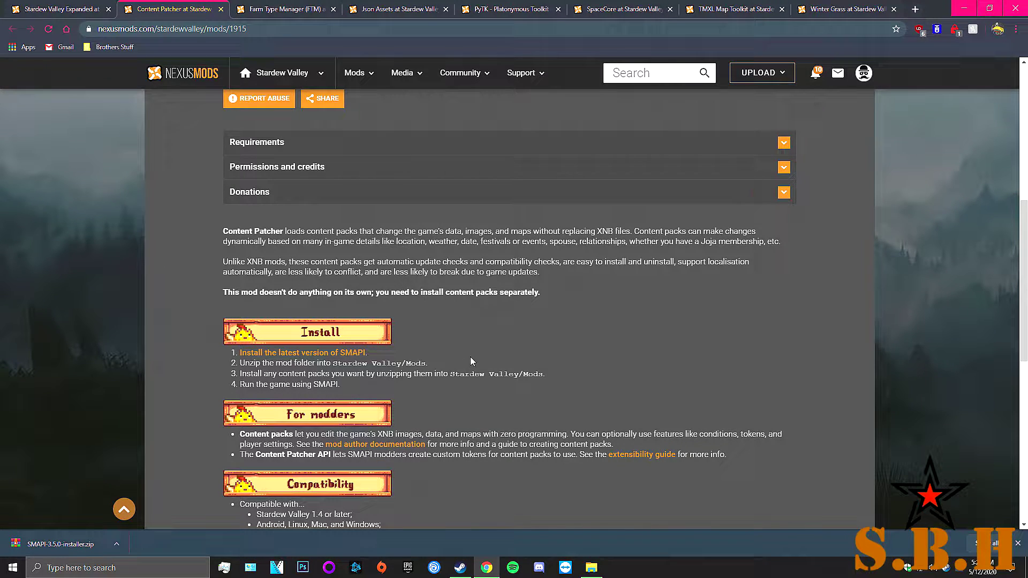
Download the main Content Patcher 1.14 file via Slow Download, past the SMAPI requirement notice.
{"action": "scroll", "coordinate": [470, 357], "scroll_direction": "up", "scroll_amount": 7}
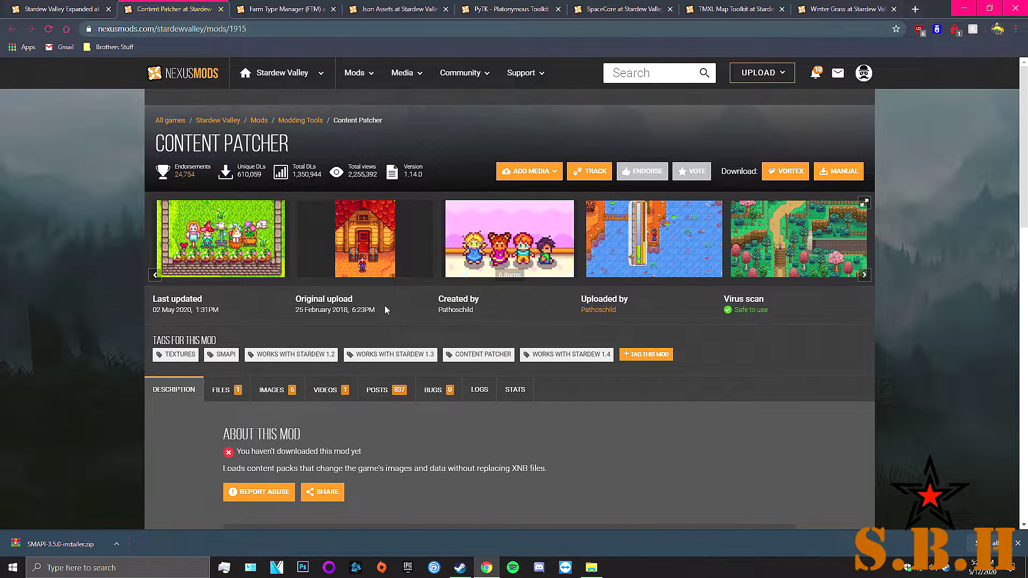
{"action": "scroll", "coordinate": [385, 310], "scroll_direction": "down", "scroll_amount": 4}
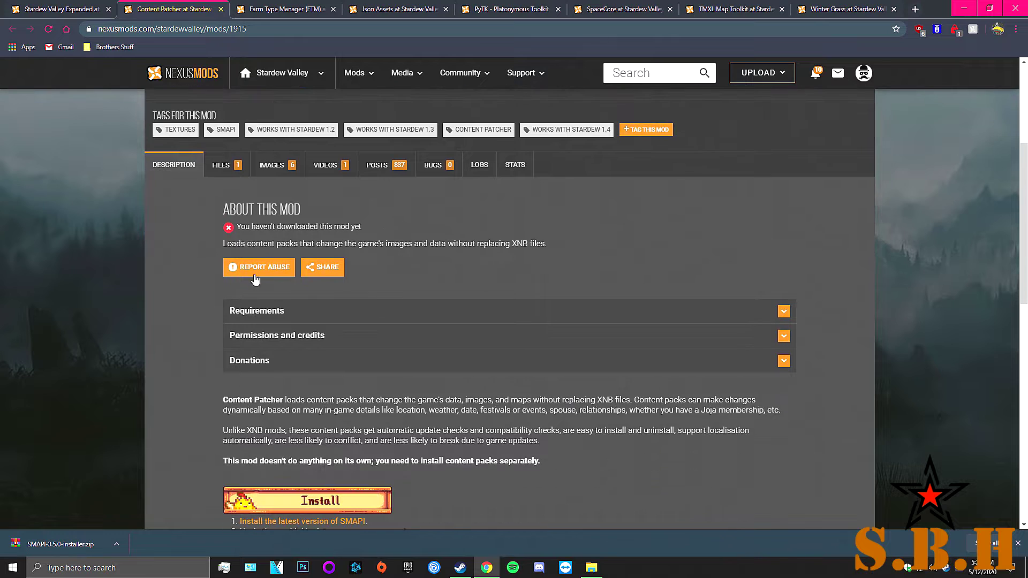
{"action": "left_click", "coordinate": [222, 164]}
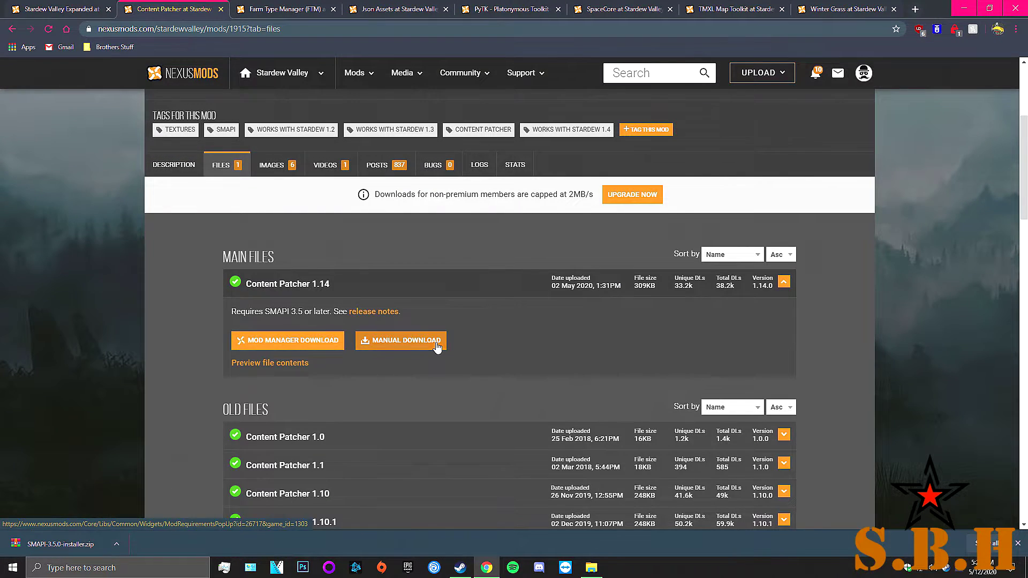
{"action": "left_click", "coordinate": [435, 345]}
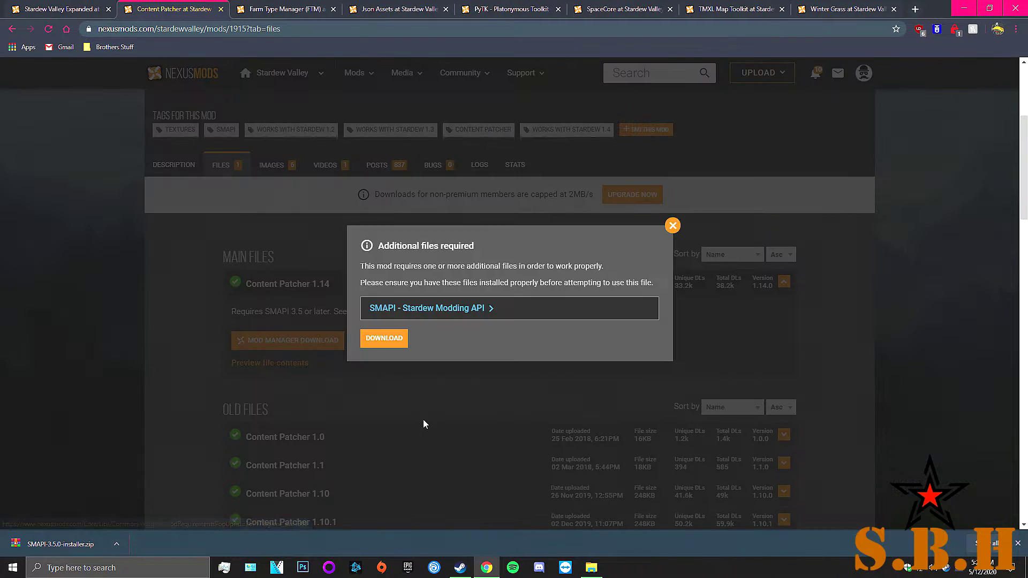
{"action": "left_click", "coordinate": [404, 344]}
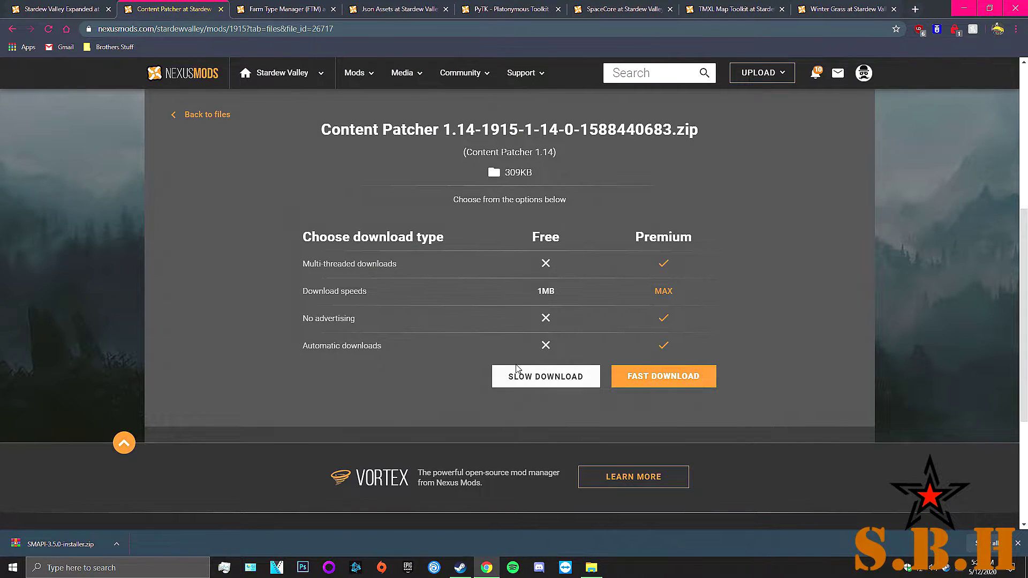
{"action": "left_click", "coordinate": [517, 375]}
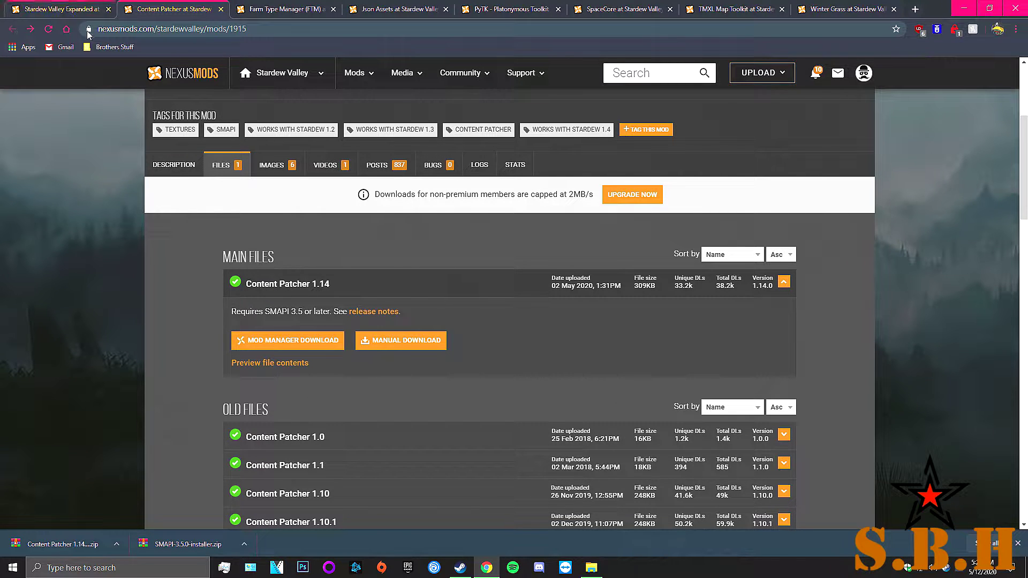
Return to Content Patcher's Description tab and scroll through it.
{"action": "scroll", "coordinate": [214, 175], "scroll_direction": "up", "scroll_amount": 2}
{"action": "scroll", "coordinate": [247, 192], "scroll_direction": "up", "scroll_amount": 3}
{"action": "left_click", "coordinate": [174, 386]}
{"action": "scroll", "coordinate": [327, 369], "scroll_direction": "down", "scroll_amount": 4}
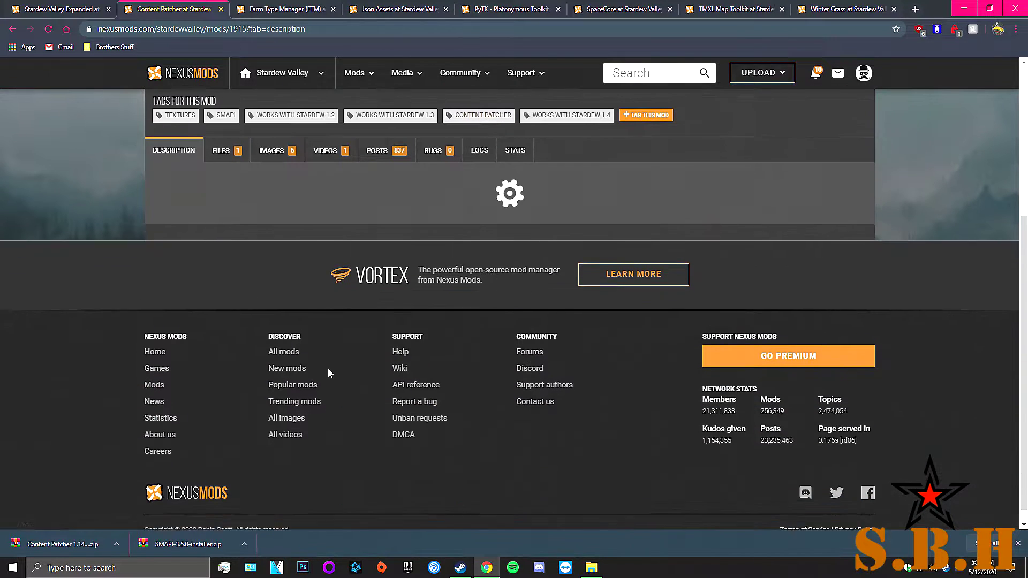
{"action": "scroll", "coordinate": [170, 305], "scroll_direction": "down", "scroll_amount": 2}
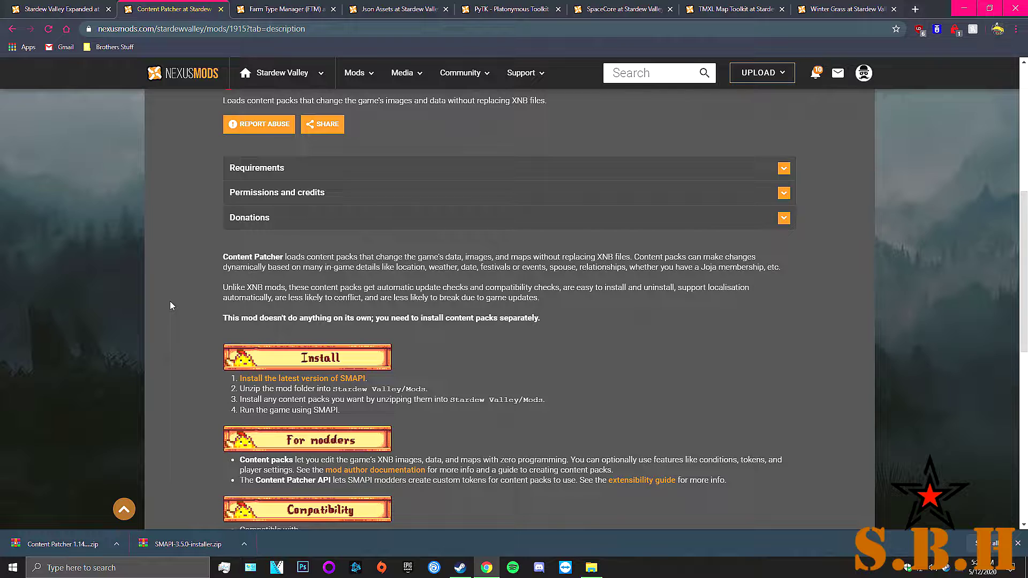
{"action": "left_click", "coordinate": [13, 568]}
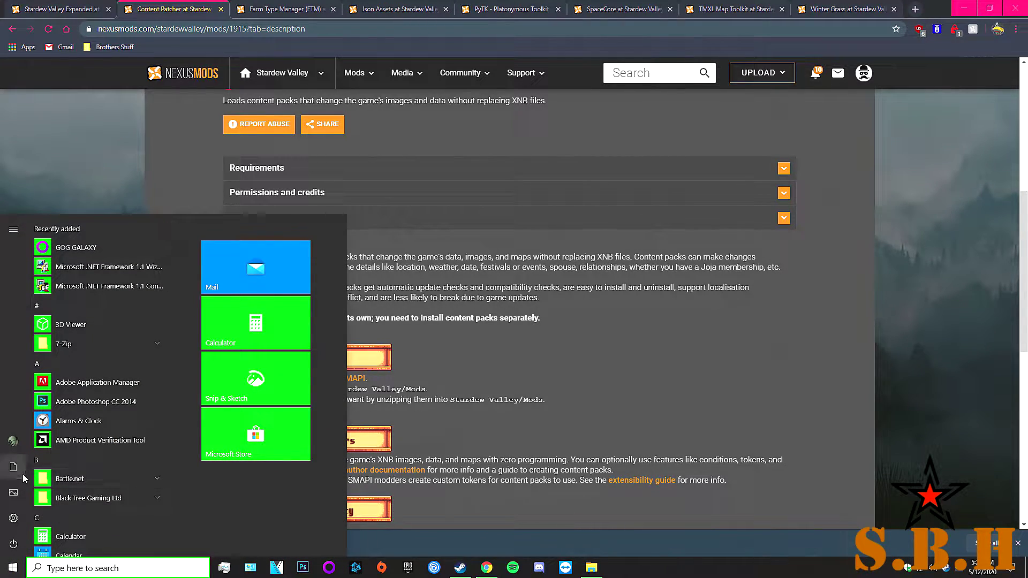
In Downloads, choose to extract the Content Patcher zip to a chosen destination with WinRAR.
{"action": "left_click", "coordinate": [22, 474]}
{"action": "left_click", "coordinate": [54, 336]}
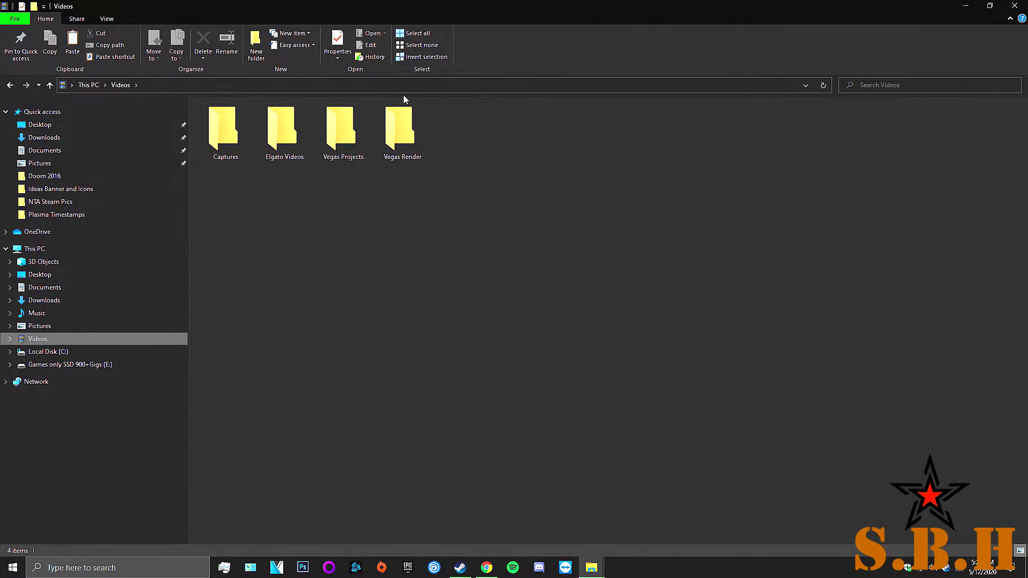
{"action": "left_click", "coordinate": [60, 300]}
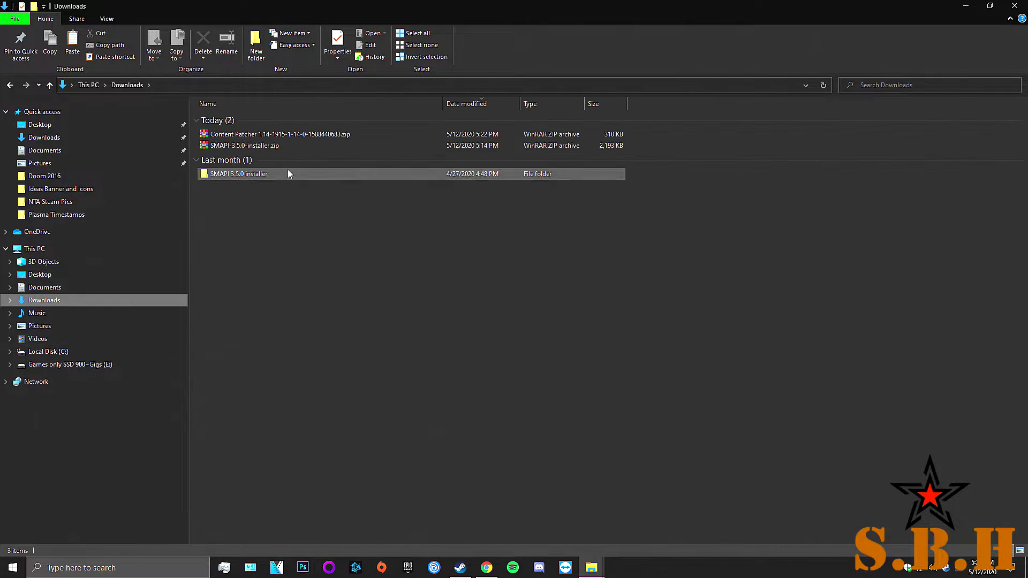
{"action": "right_click", "coordinate": [251, 135]}
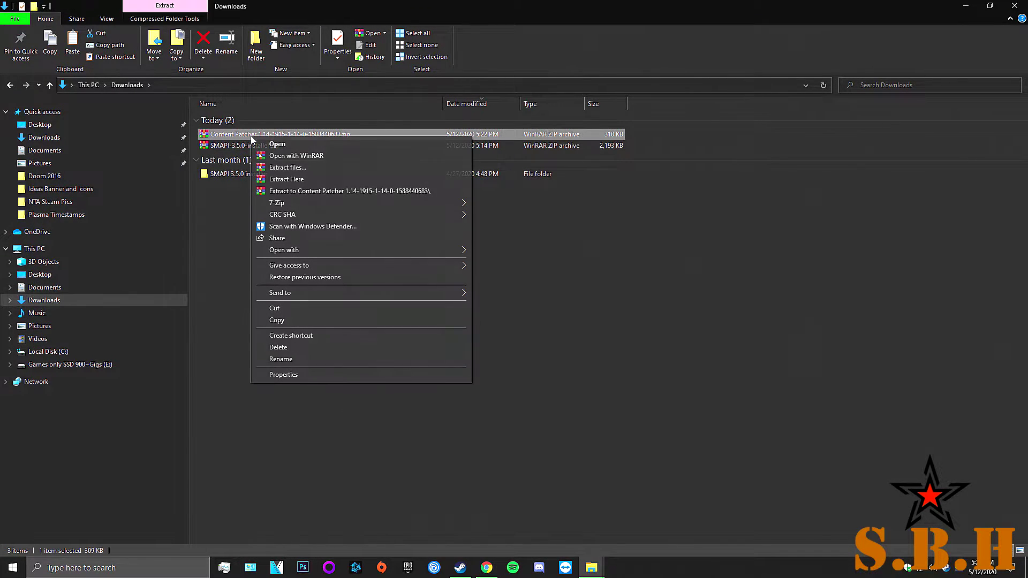
{"action": "left_click", "coordinate": [284, 168]}
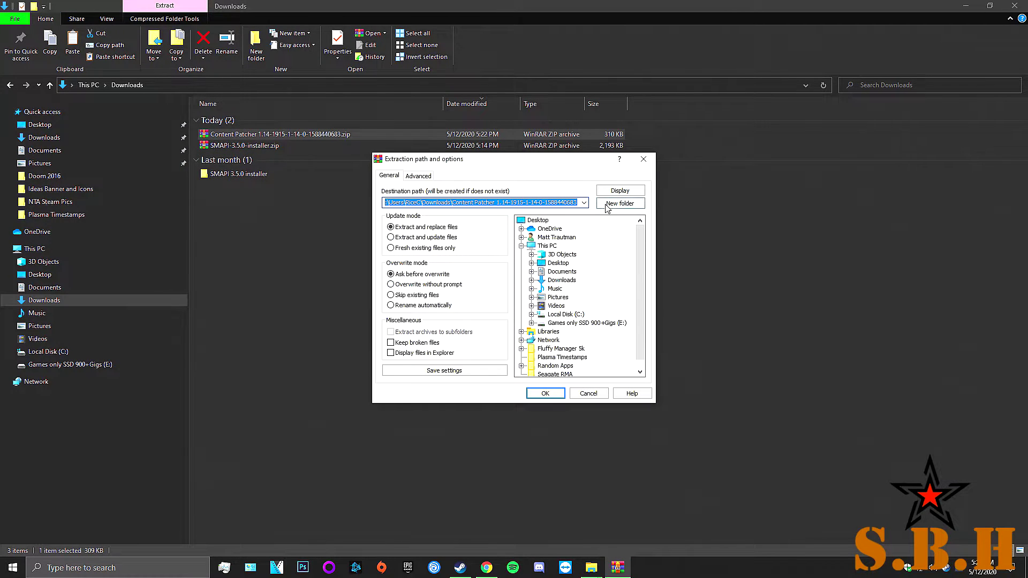
Close the duplicate Downloads window and open the Stardew Valley Mods folder from the desktop shortcut.
{"action": "mouse_move", "coordinate": [591, 568]}
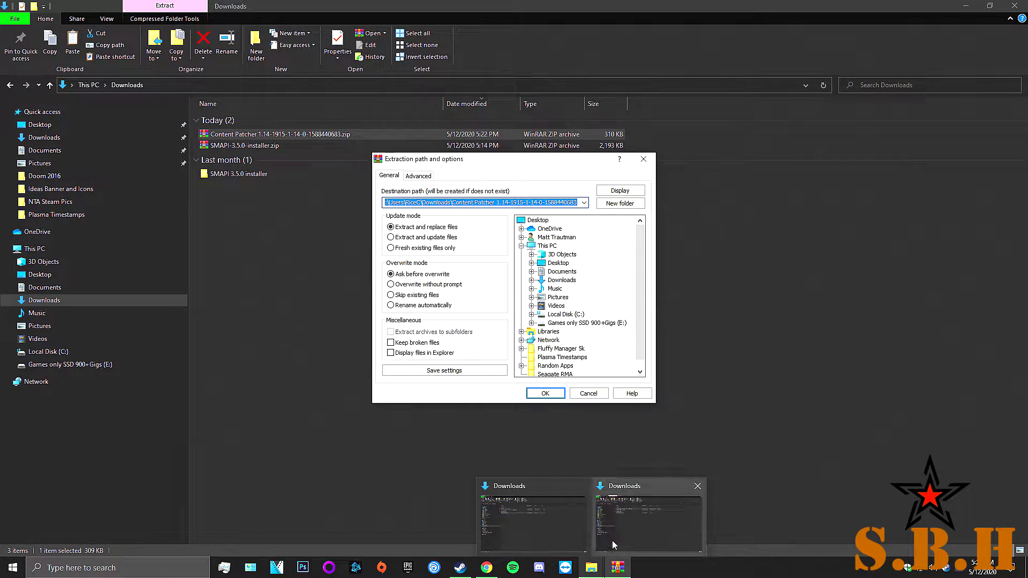
{"action": "mouse_move", "coordinate": [612, 540]}
{"action": "left_click", "coordinate": [583, 485]}
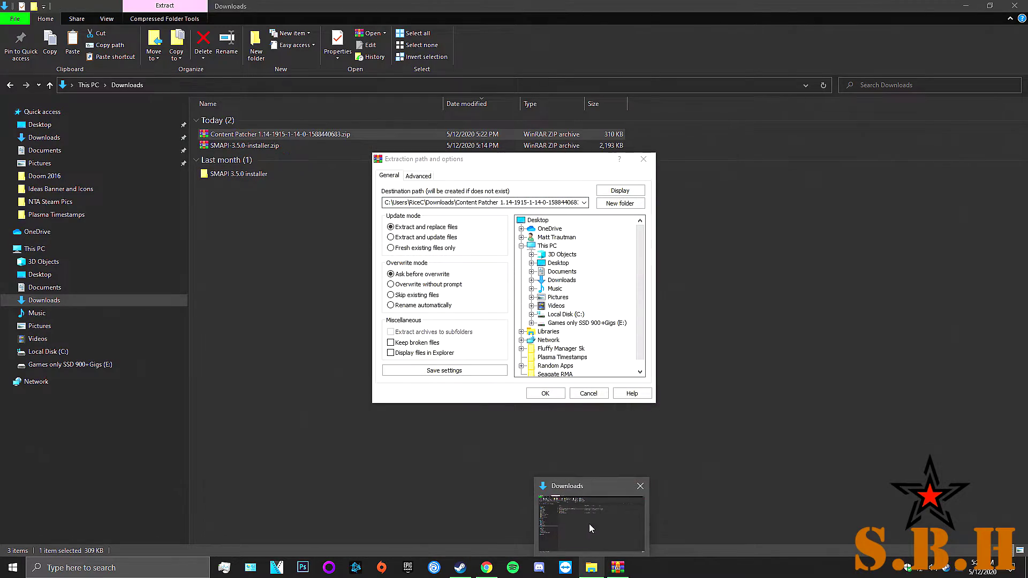
{"action": "right_click", "coordinate": [12, 567]}
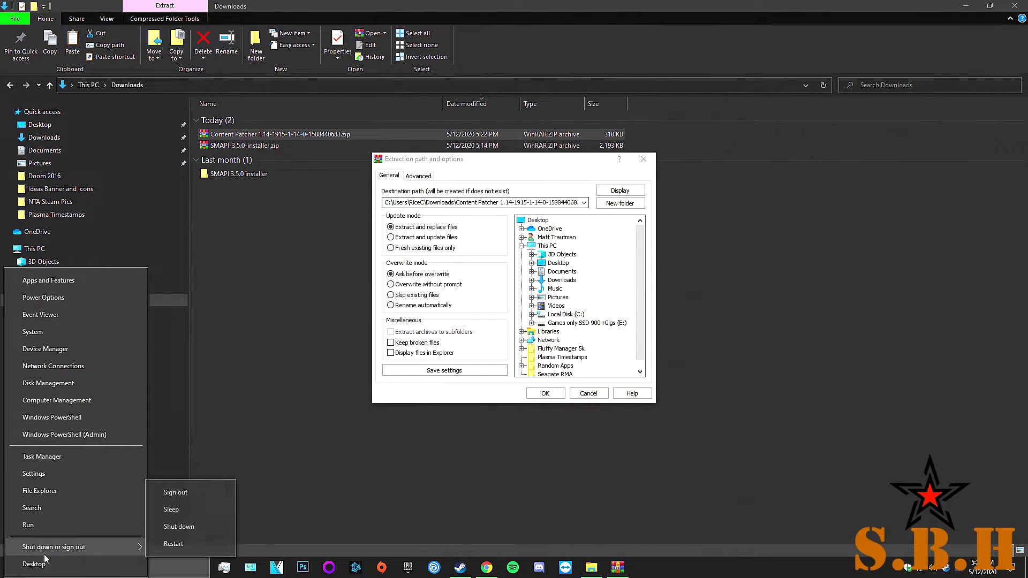
{"action": "left_click", "coordinate": [34, 564]}
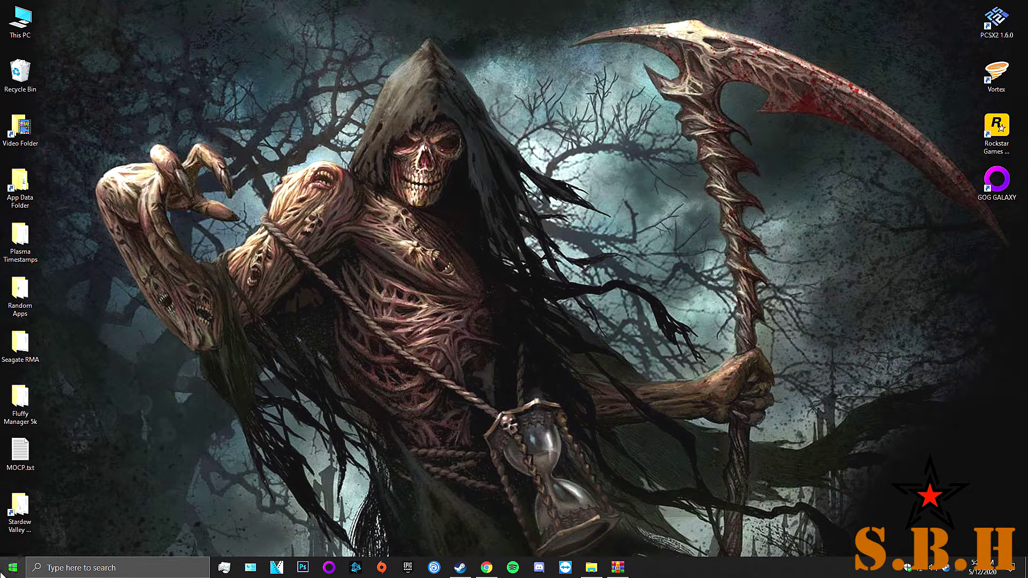
{"action": "left_click_drag", "start_coordinate": [19, 509], "coordinate": [758, 242]}
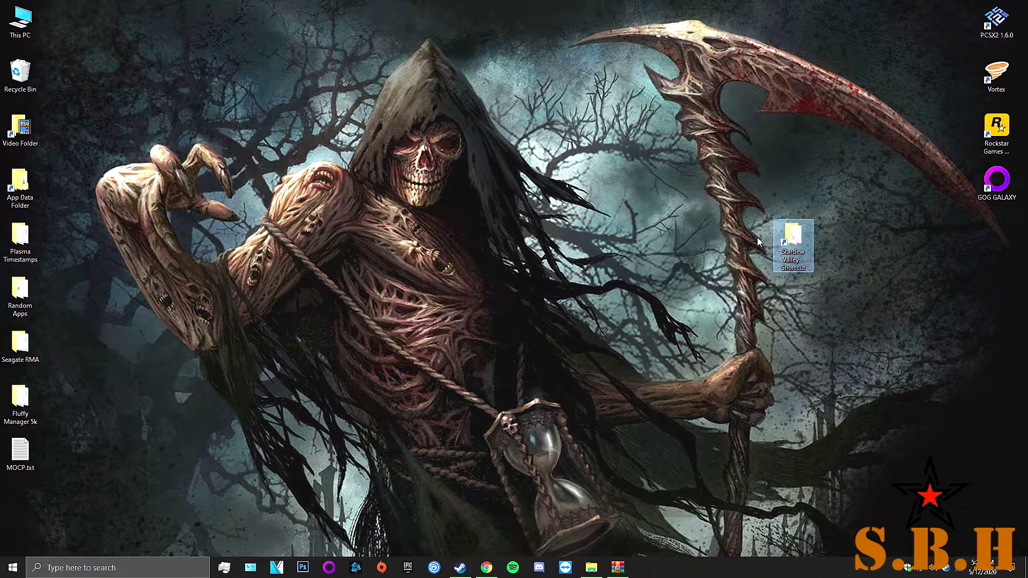
{"action": "double_click", "coordinate": [785, 238]}
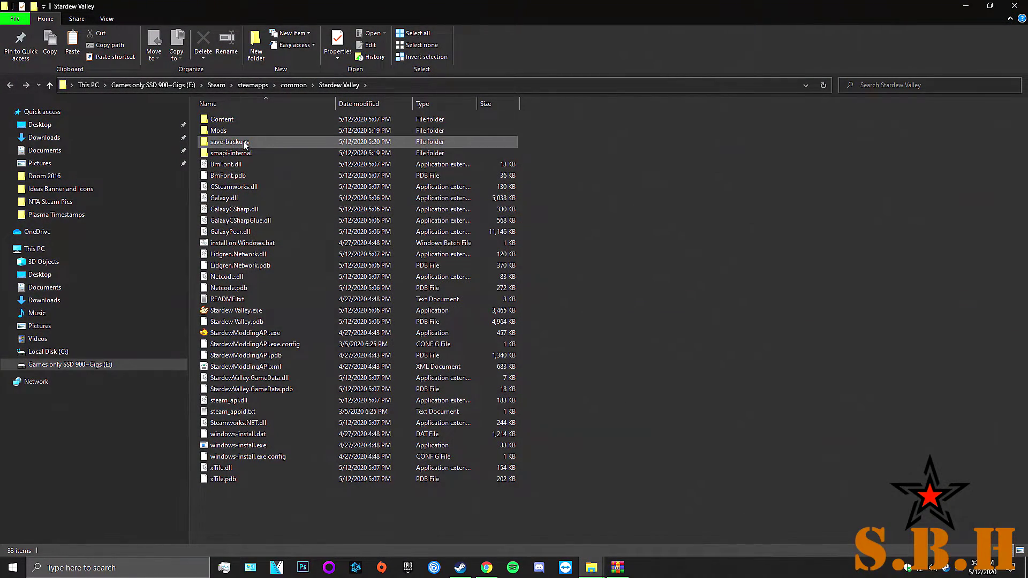
{"action": "double_click", "coordinate": [223, 130]}
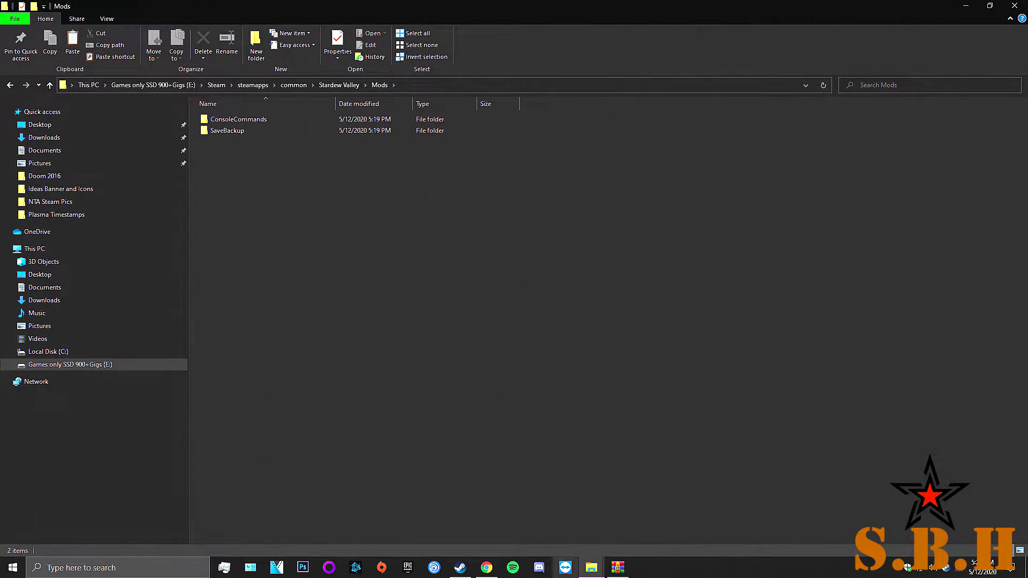
Paste the copied Mods folder path as the extraction destination and add a new Content Patcher folder.
{"action": "left_click", "coordinate": [591, 567]}
{"action": "left_click", "coordinate": [618, 568]}
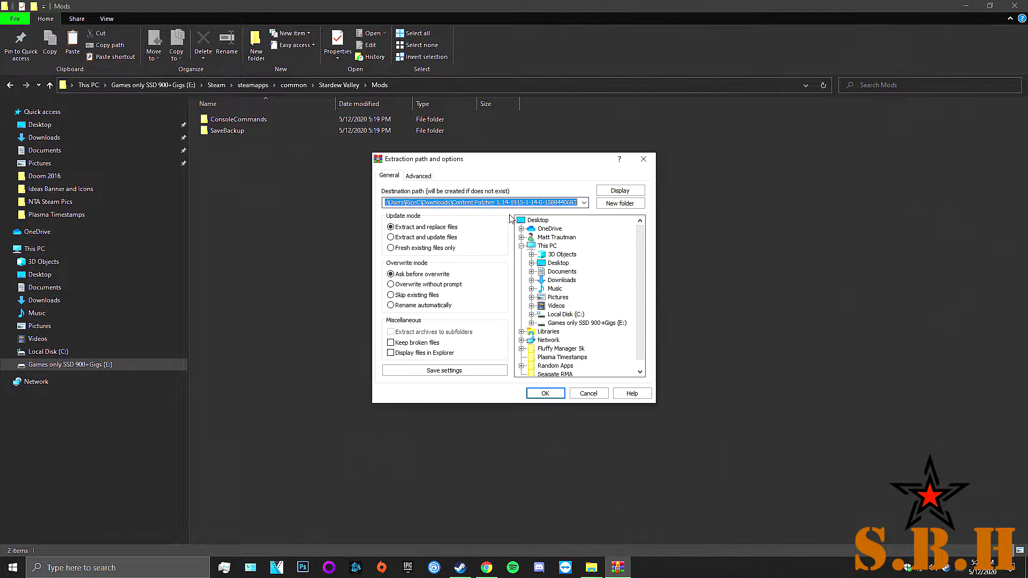
{"action": "left_click", "coordinate": [419, 82]}
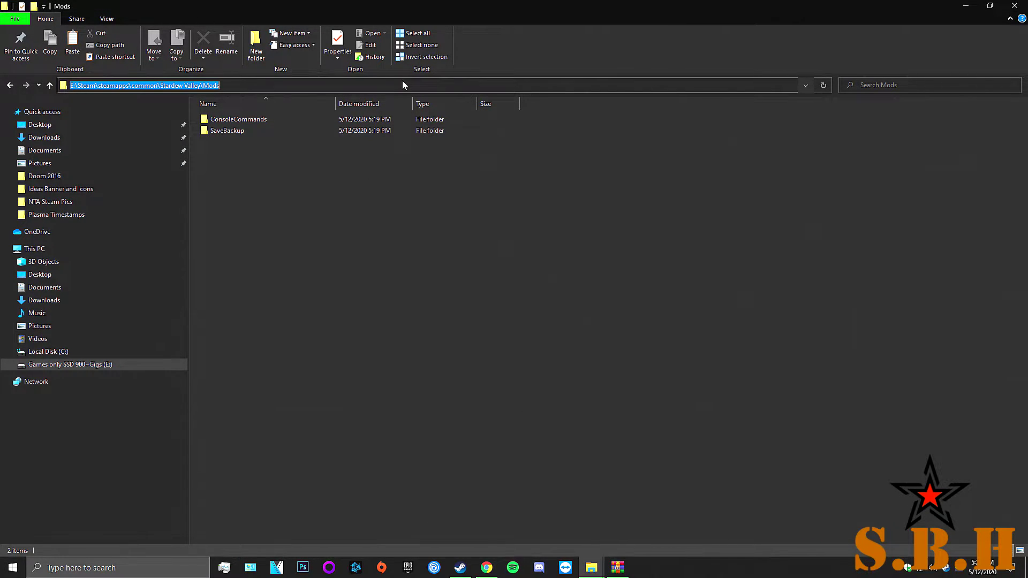
{"action": "key", "text": "ctrl+c"}
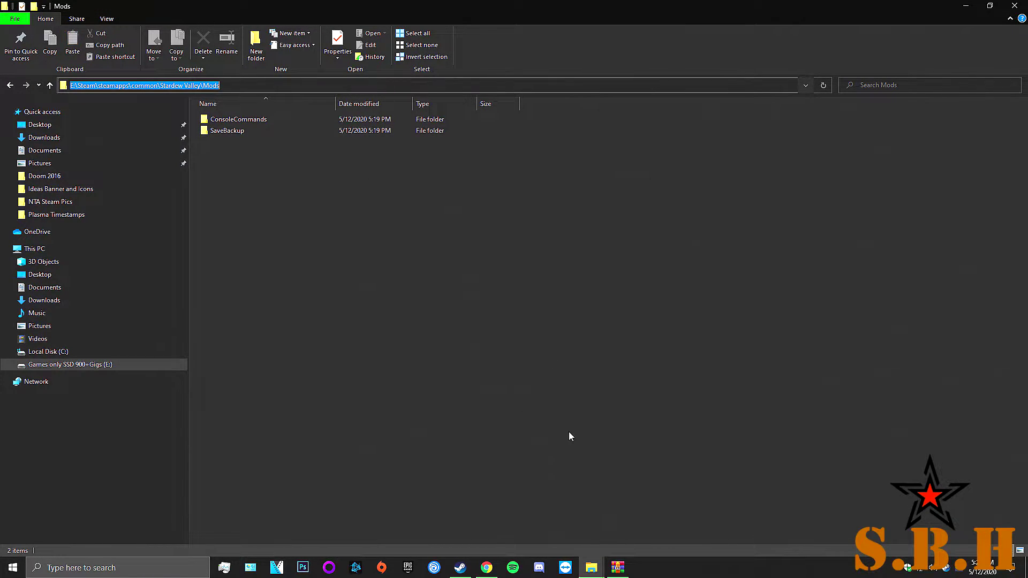
{"action": "left_click", "coordinate": [618, 567]}
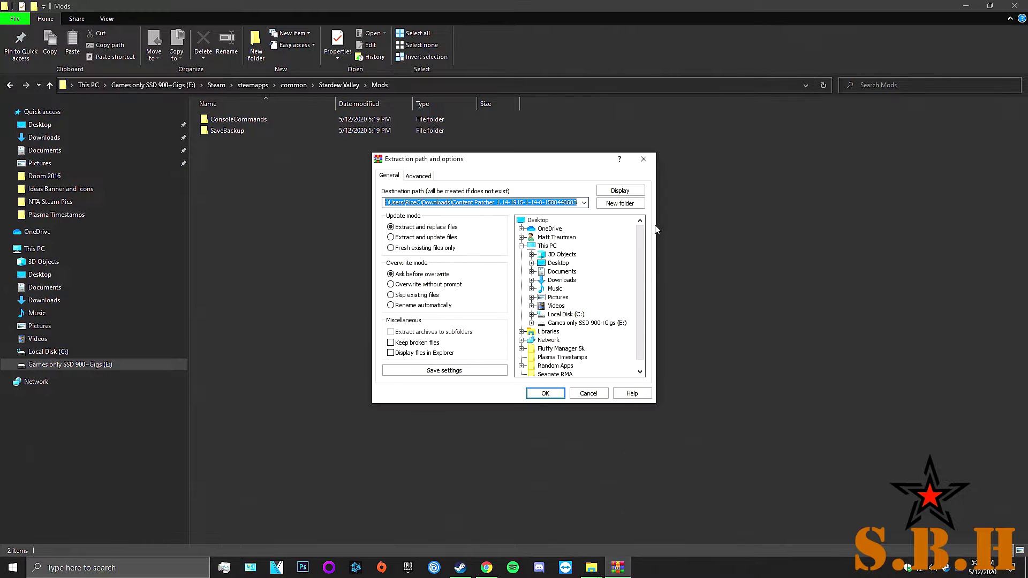
{"action": "key", "text": "ctrl+v"}
{"action": "left_click", "coordinate": [619, 204]}
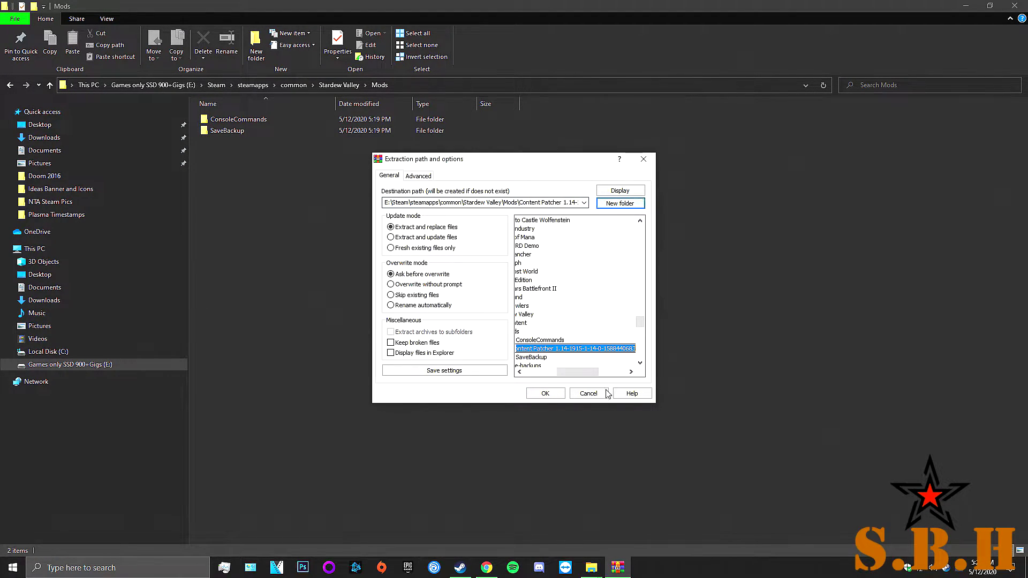
Extract the archive and open the new Content Patcher folder to find the ContentPatcher subfolder.
{"action": "left_click", "coordinate": [561, 394]}
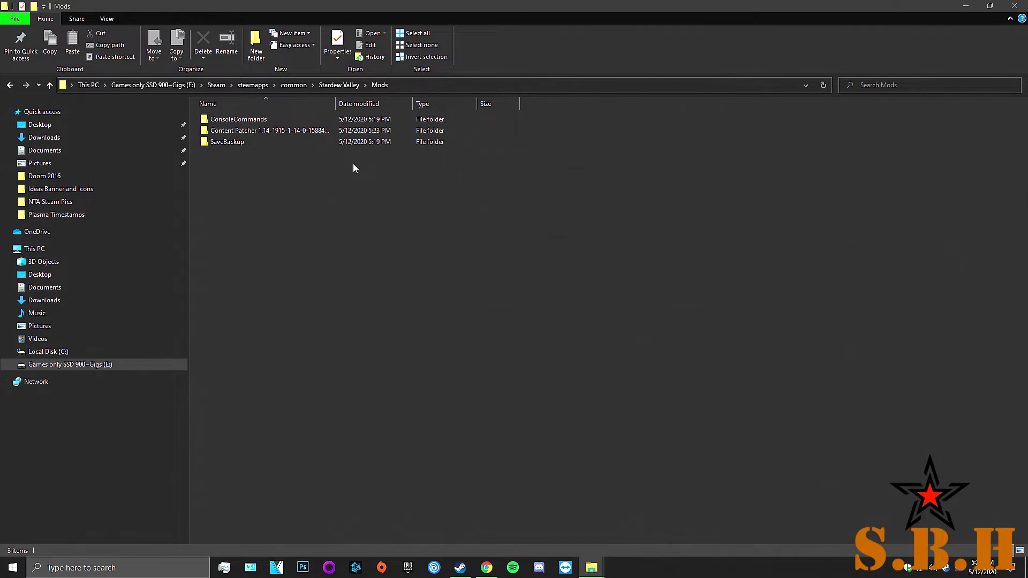
{"action": "double_click", "coordinate": [314, 130]}
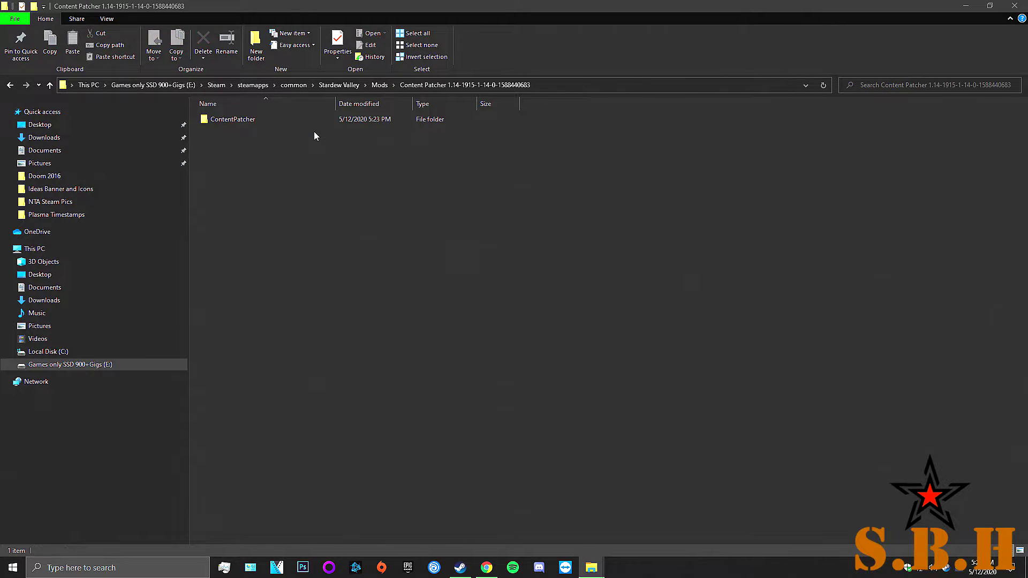
{"action": "double_click", "coordinate": [262, 118]}
{"action": "key", "text": "BackSpace"}
Move ContentPatcher directly into Mods and delete the leftover version-named wrapper folder.
{"action": "right_click", "coordinate": [255, 121]}
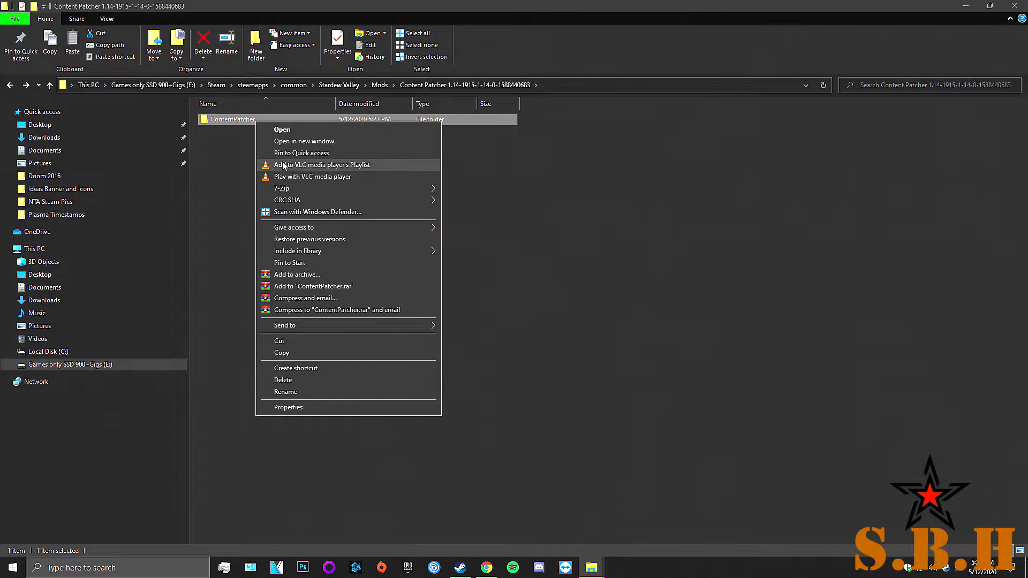
{"action": "left_click", "coordinate": [303, 339]}
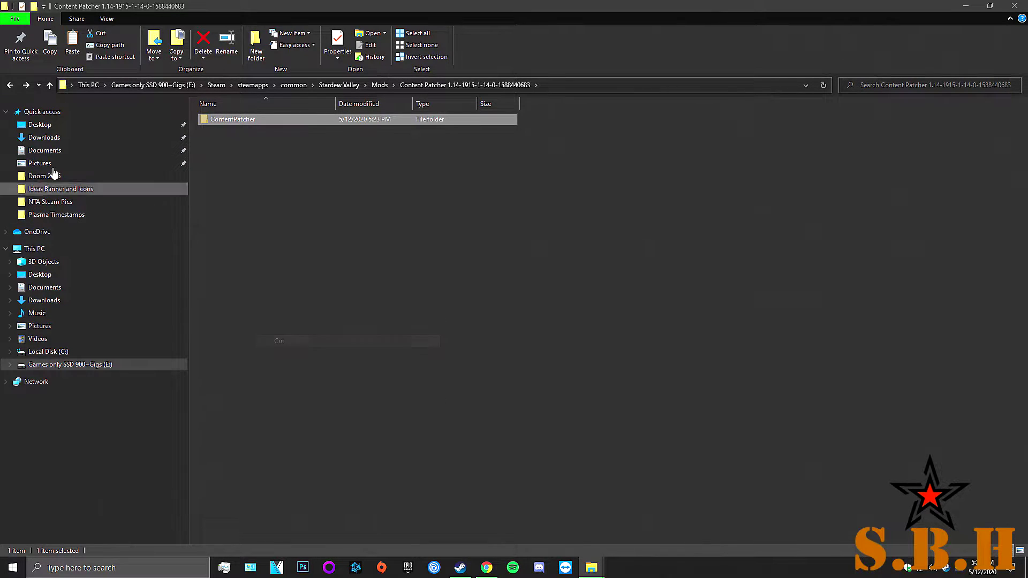
{"action": "left_click", "coordinate": [3, 89]}
{"action": "key", "text": "ctrl+v"}
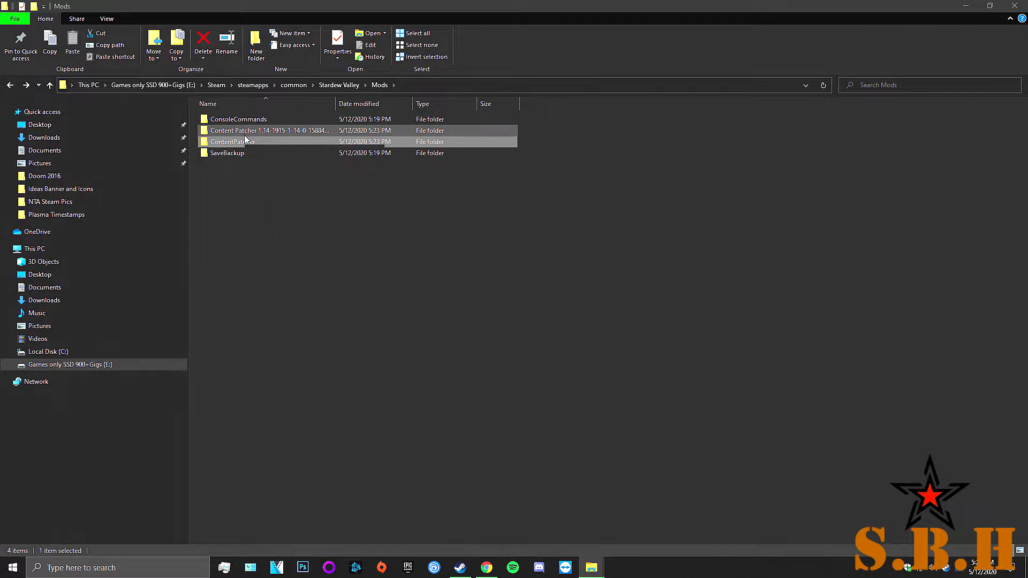
{"action": "right_click", "coordinate": [245, 137]}
{"action": "left_click", "coordinate": [314, 394]}
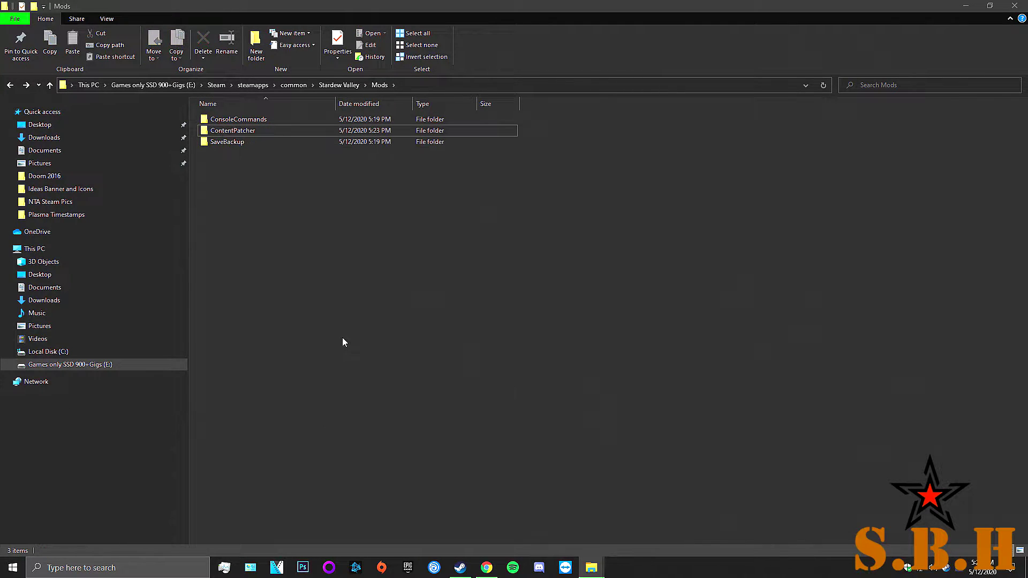
Download Farm Type Manager v1.10.0 via Slow Download, past the SMAPI requirement notice.
{"action": "left_click", "coordinate": [486, 567]}
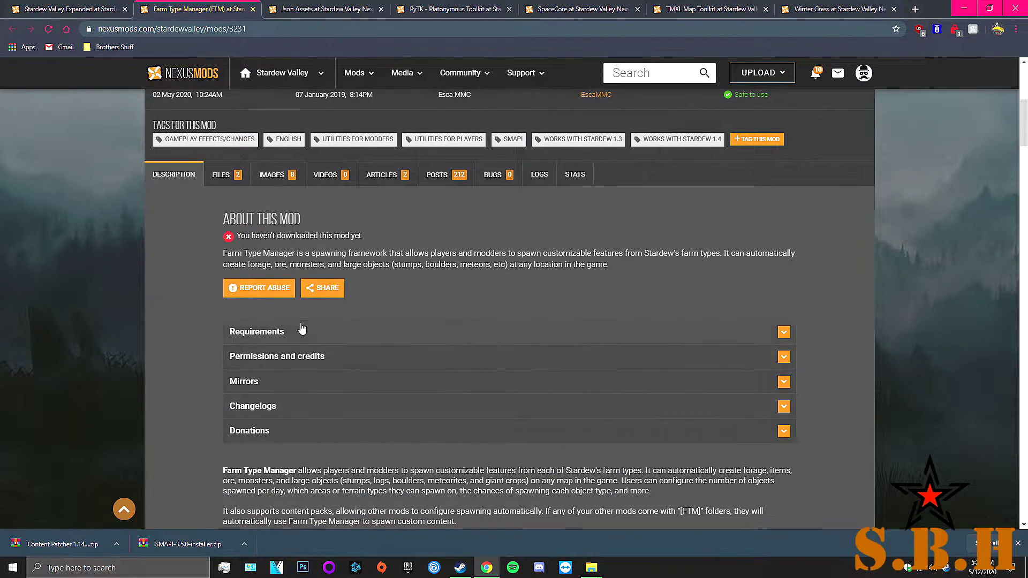
{"action": "left_click", "coordinate": [301, 330]}
{"action": "left_click", "coordinate": [302, 330]}
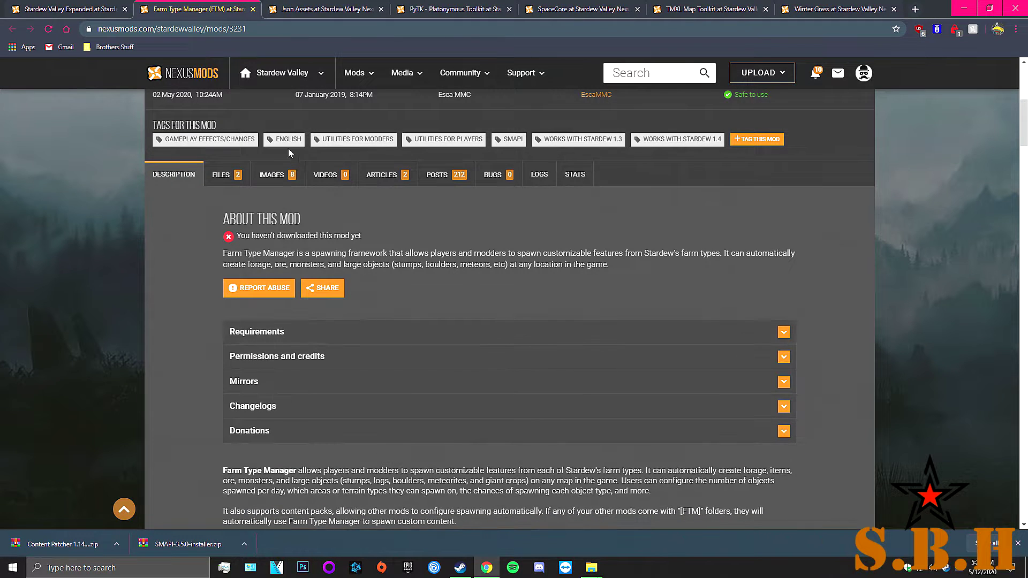
{"action": "left_click", "coordinate": [223, 174]}
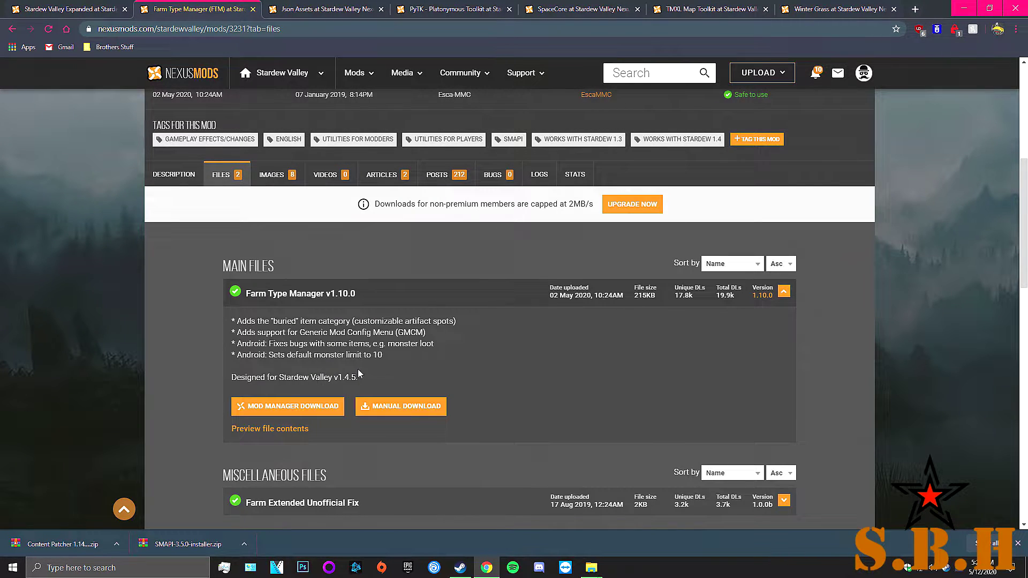
{"action": "left_click", "coordinate": [390, 411]}
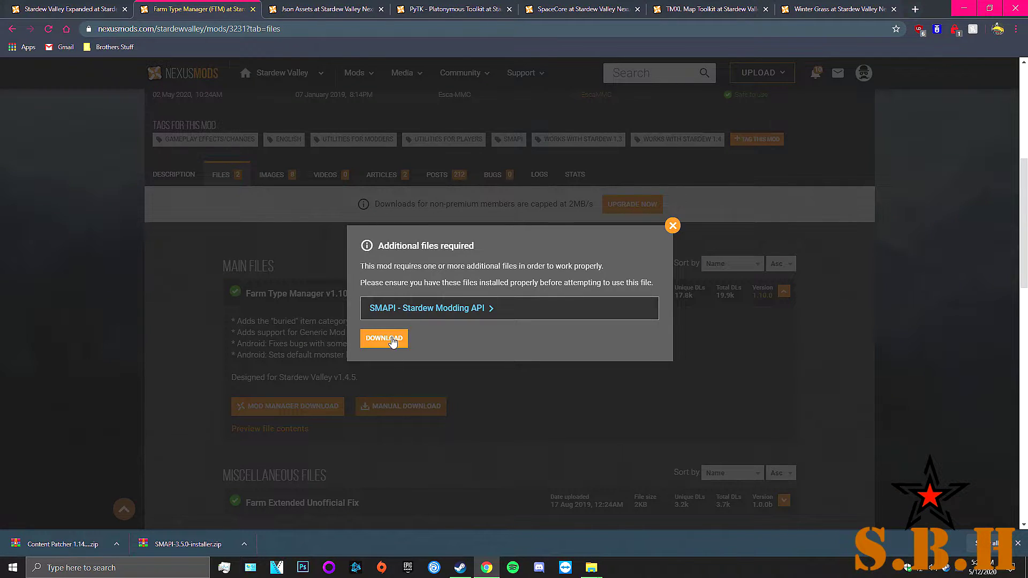
{"action": "left_click", "coordinate": [390, 339]}
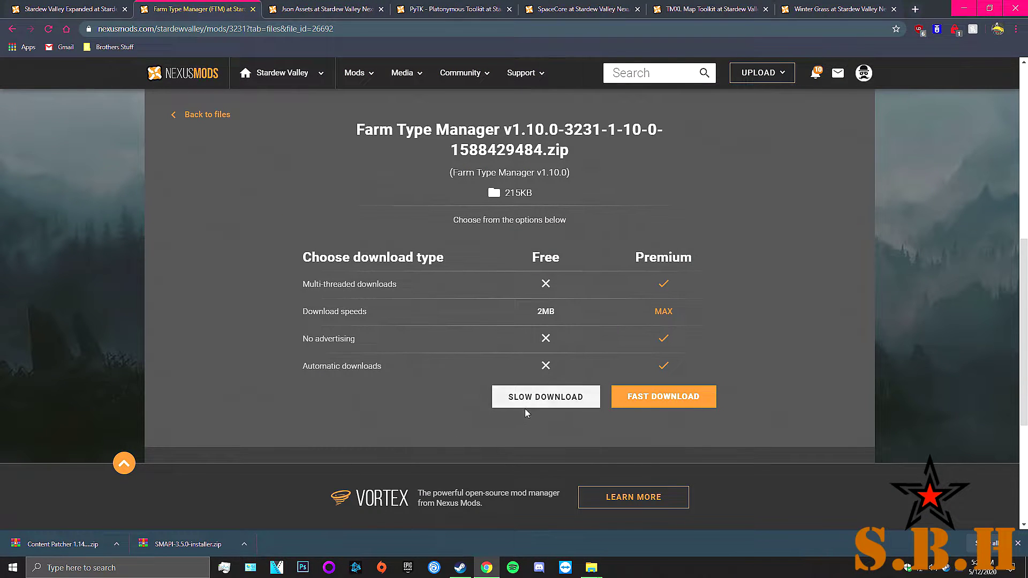
{"action": "left_click", "coordinate": [525, 405]}
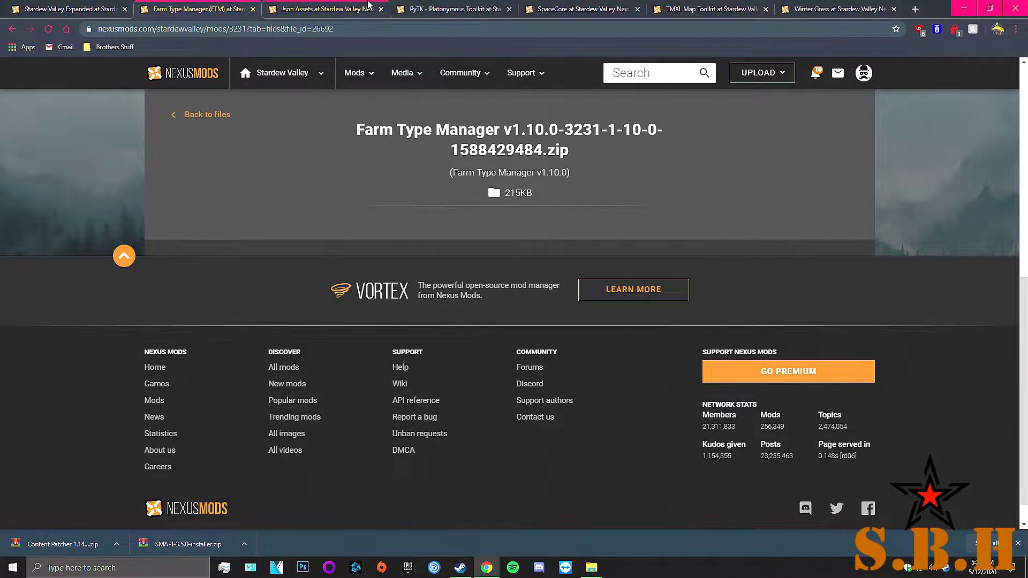
{"action": "left_click", "coordinate": [299, 6]}
Download JsonAssets 1.6.2 via Slow Download, past the SMAPI and SpaceCore requirement notice.
{"action": "left_click", "coordinate": [222, 512]}
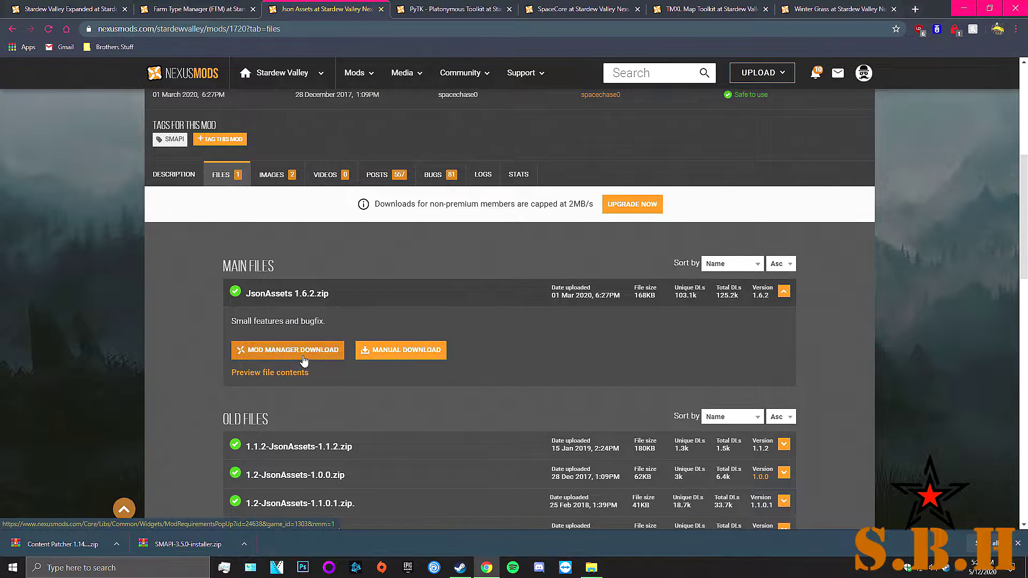
{"action": "left_click", "coordinate": [406, 355]}
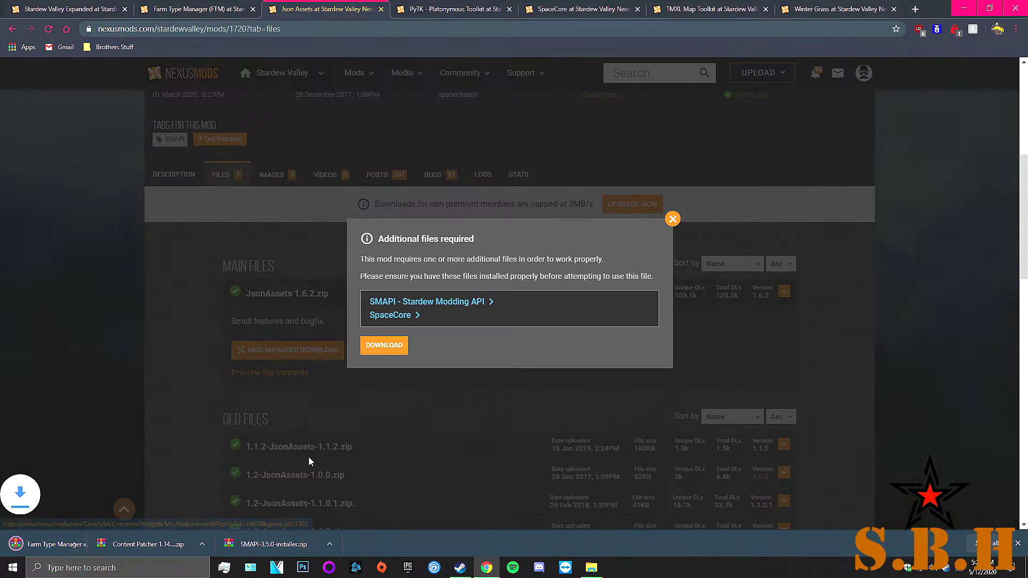
{"action": "left_click_drag", "start_coordinate": [390, 356], "coordinate": [404, 347]}
{"action": "left_click", "coordinate": [405, 349]}
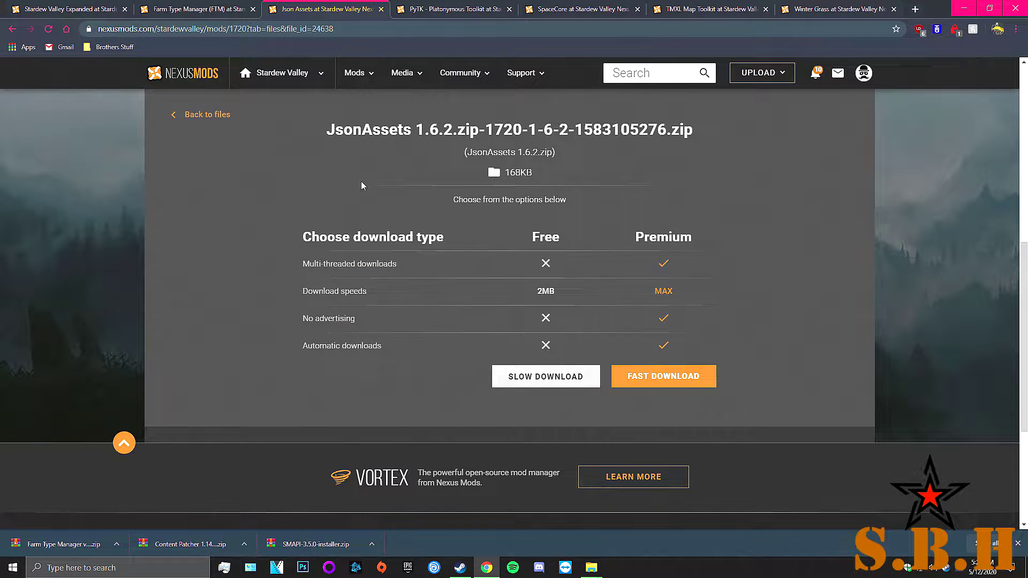
{"action": "left_click", "coordinate": [536, 382]}
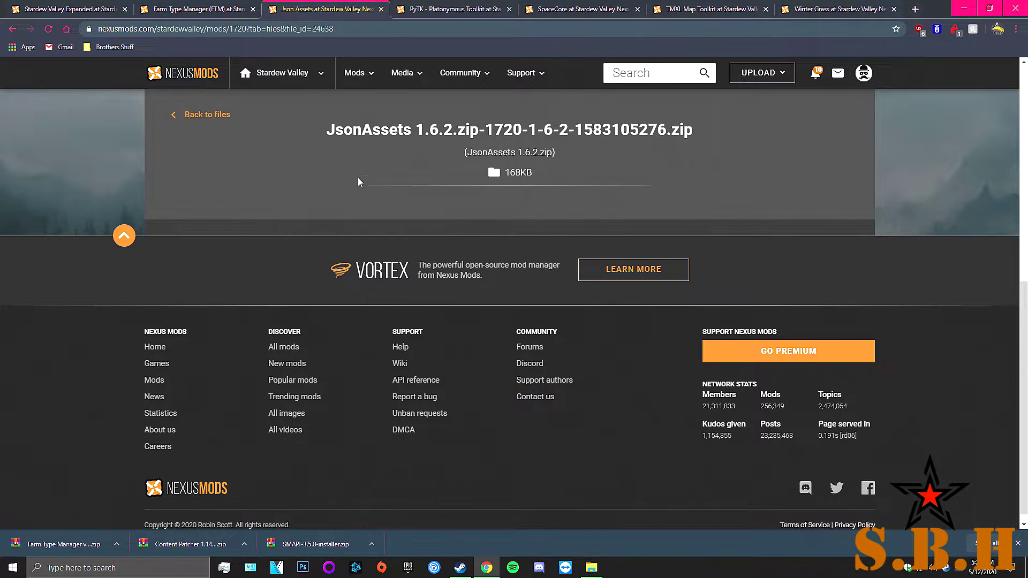
Review the open mod tabs and Stardew Valley Expanded's required mods, then close the Farm Type Manager tab.
{"action": "left_click", "coordinate": [243, 9]}
{"action": "left_click", "coordinate": [479, 5]}
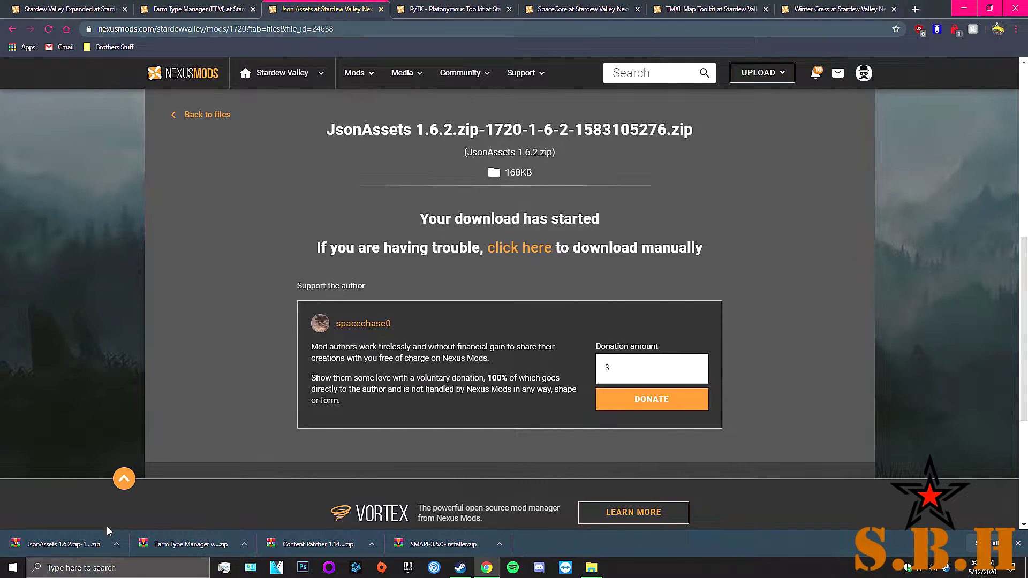
{"action": "left_click", "coordinate": [237, 6]}
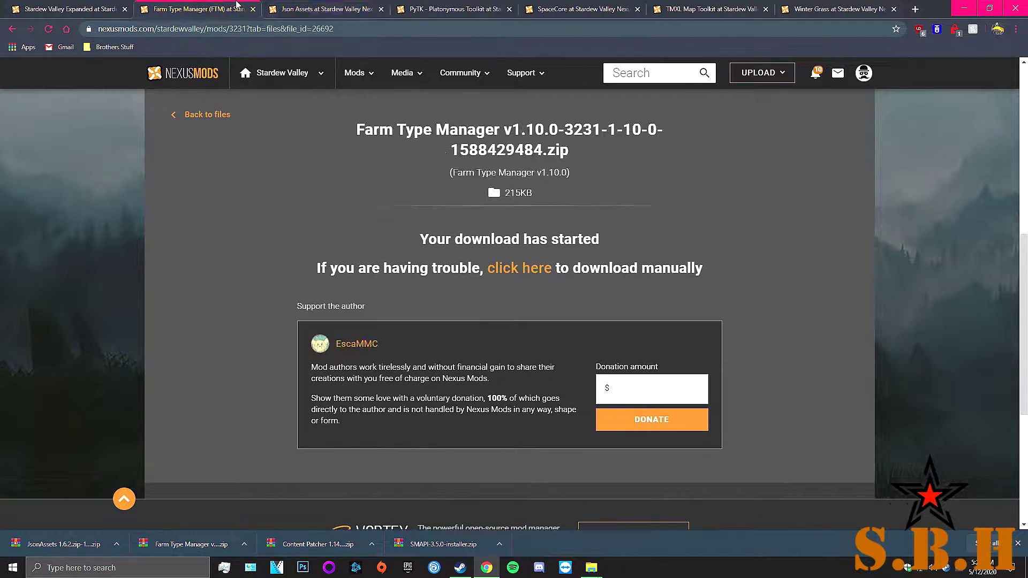
{"action": "left_click", "coordinate": [105, 5]}
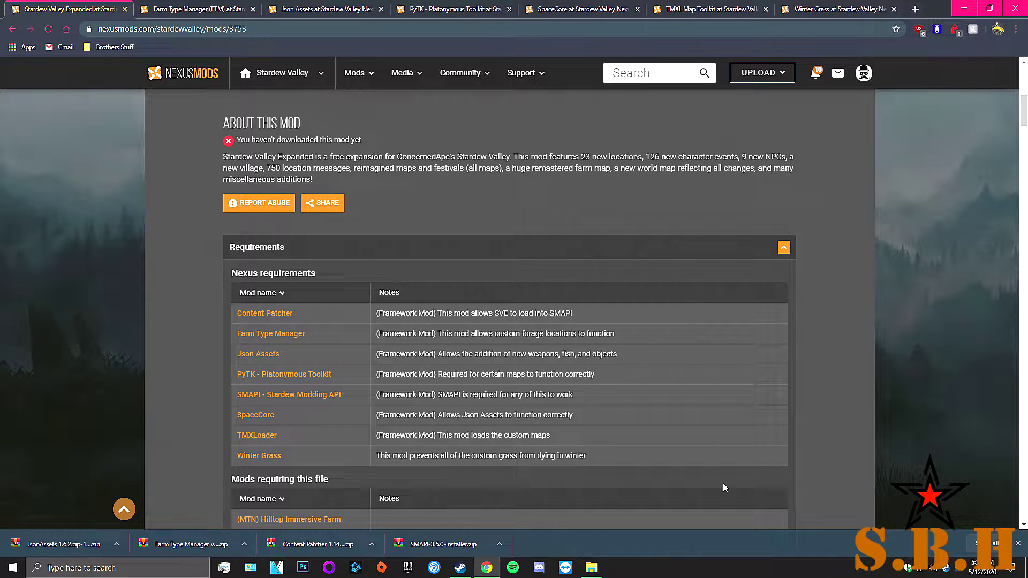
{"action": "left_click", "coordinate": [238, 12]}
{"action": "left_click", "coordinate": [253, 9]}
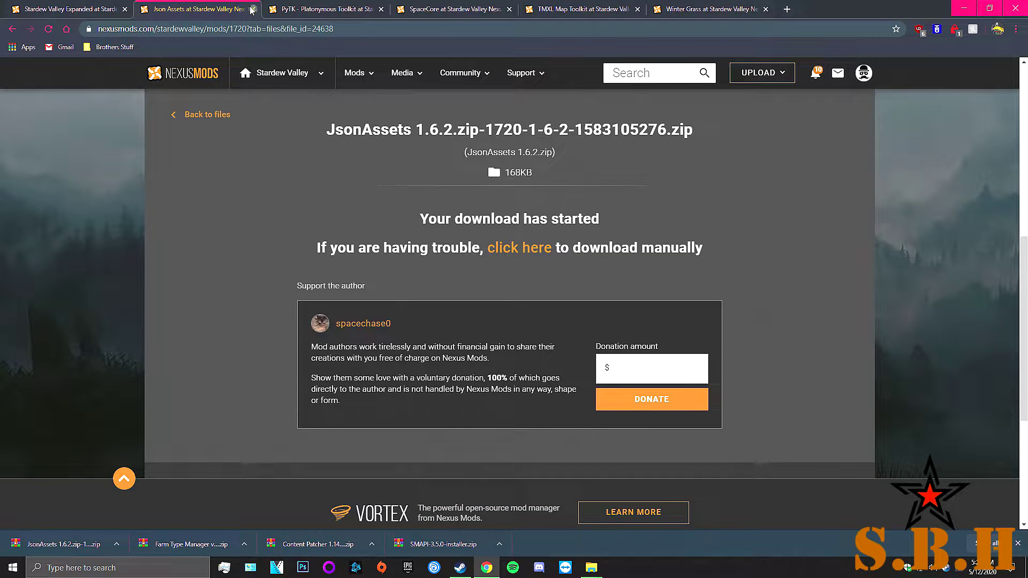
Close the Json Assets tab and download PyTK via Slow Download, past the SMAPI requirement notice.
{"action": "left_click", "coordinate": [253, 9]}
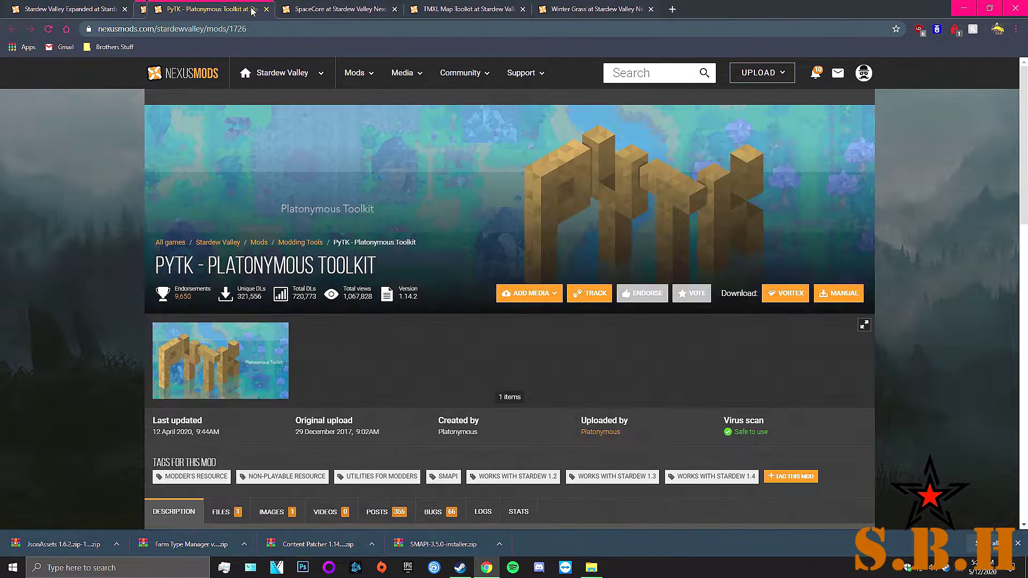
{"action": "scroll", "coordinate": [265, 307], "scroll_direction": "down", "scroll_amount": 2}
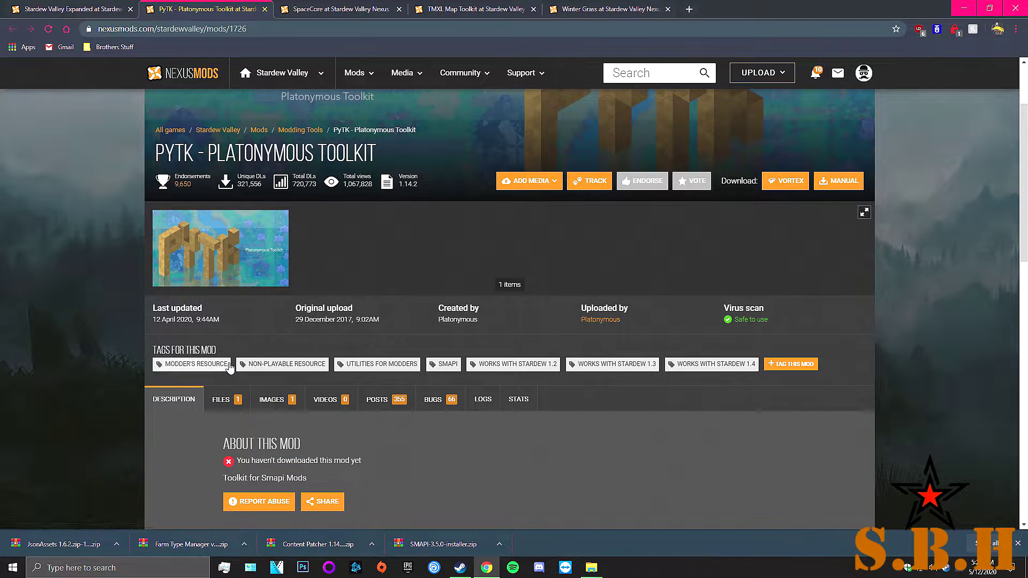
{"action": "left_click", "coordinate": [225, 399]}
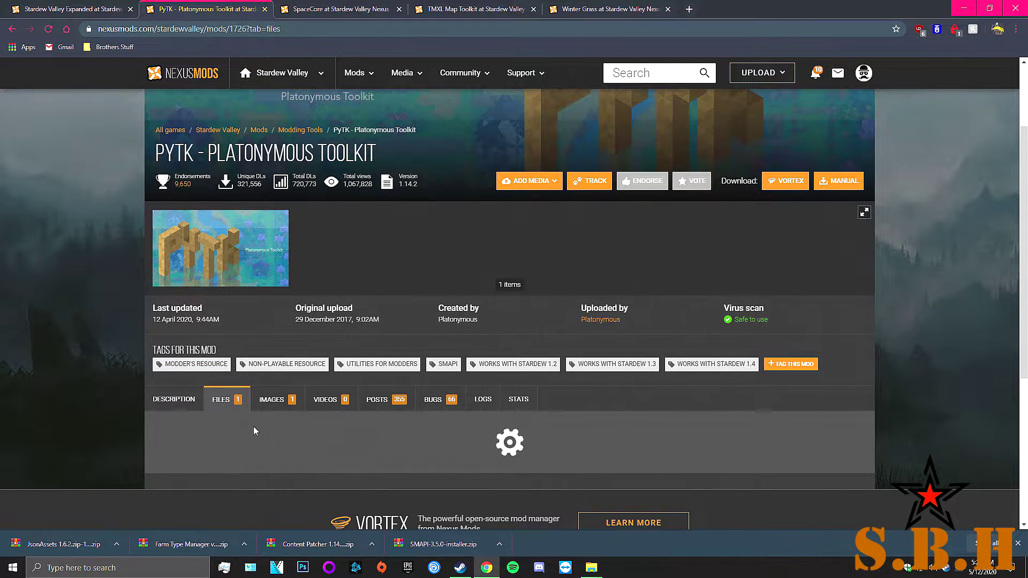
{"action": "scroll", "coordinate": [254, 430], "scroll_direction": "down", "scroll_amount": 2}
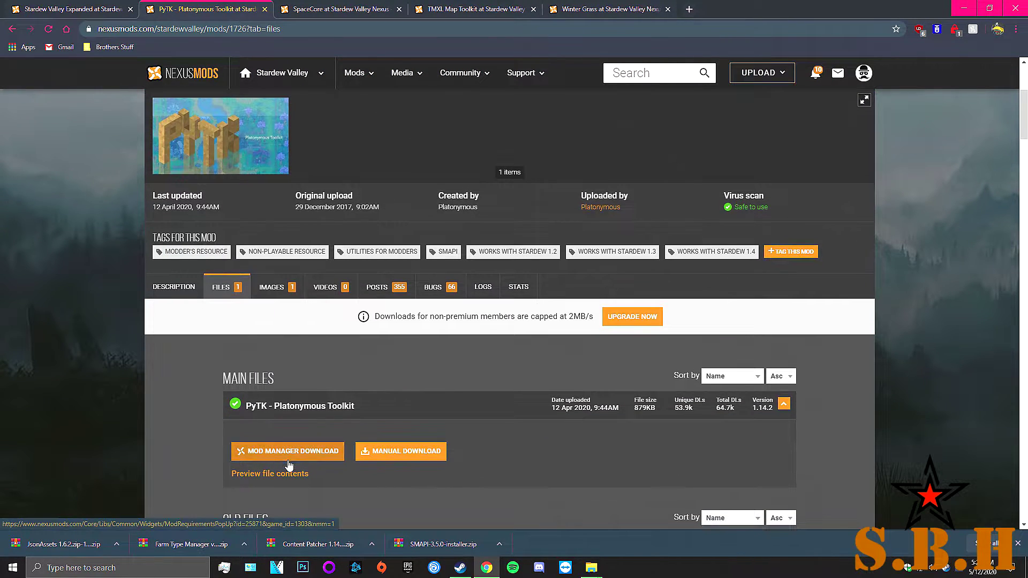
{"action": "left_click", "coordinate": [390, 452]}
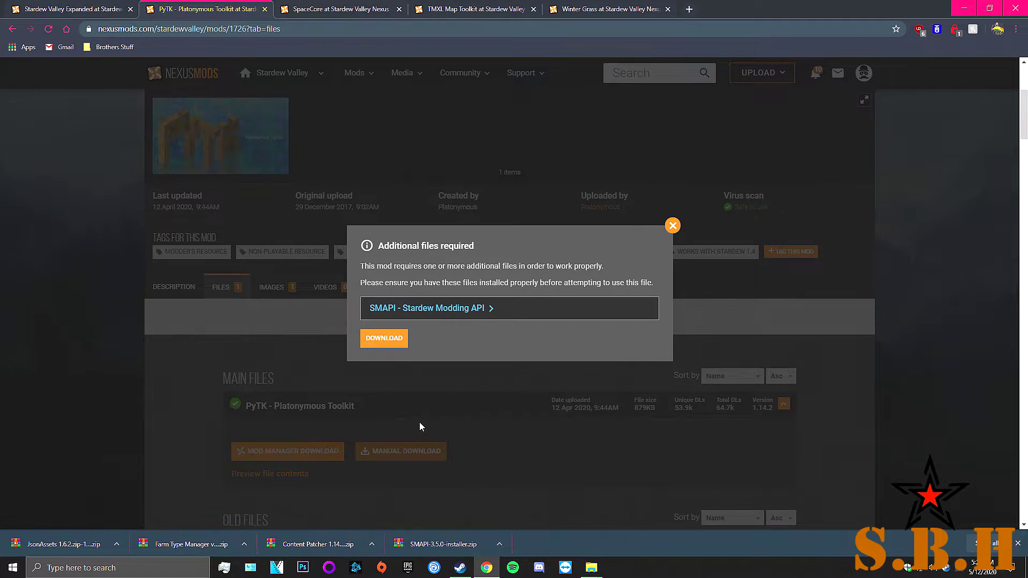
{"action": "left_click", "coordinate": [393, 348]}
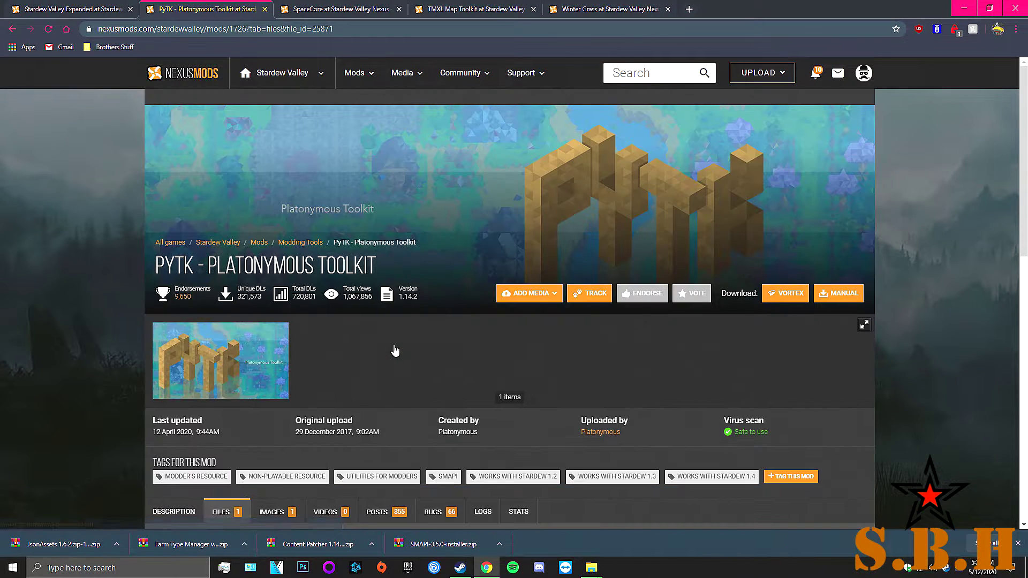
{"action": "scroll", "coordinate": [329, 384], "scroll_direction": "down", "scroll_amount": 3}
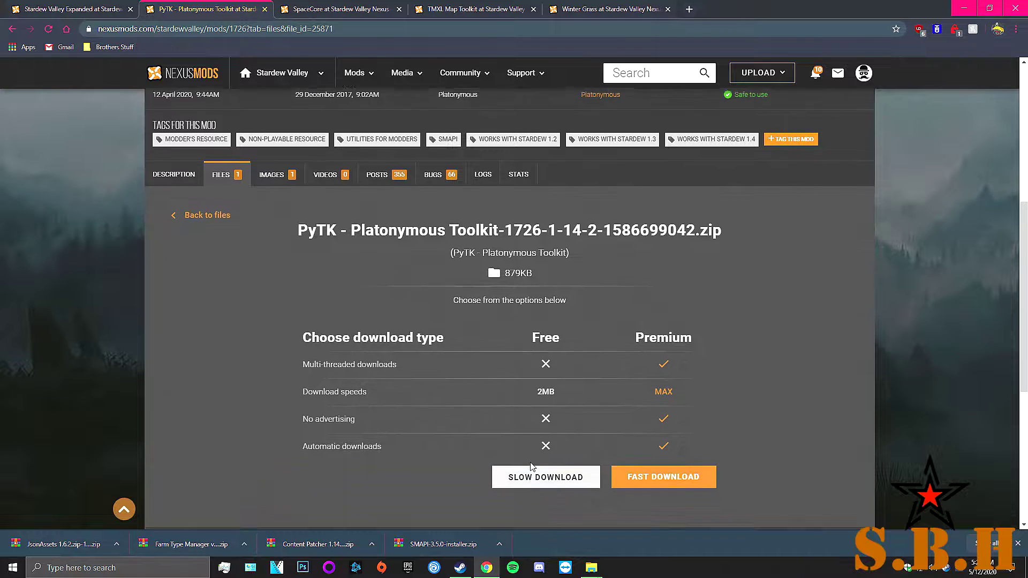
{"action": "left_click", "coordinate": [503, 481]}
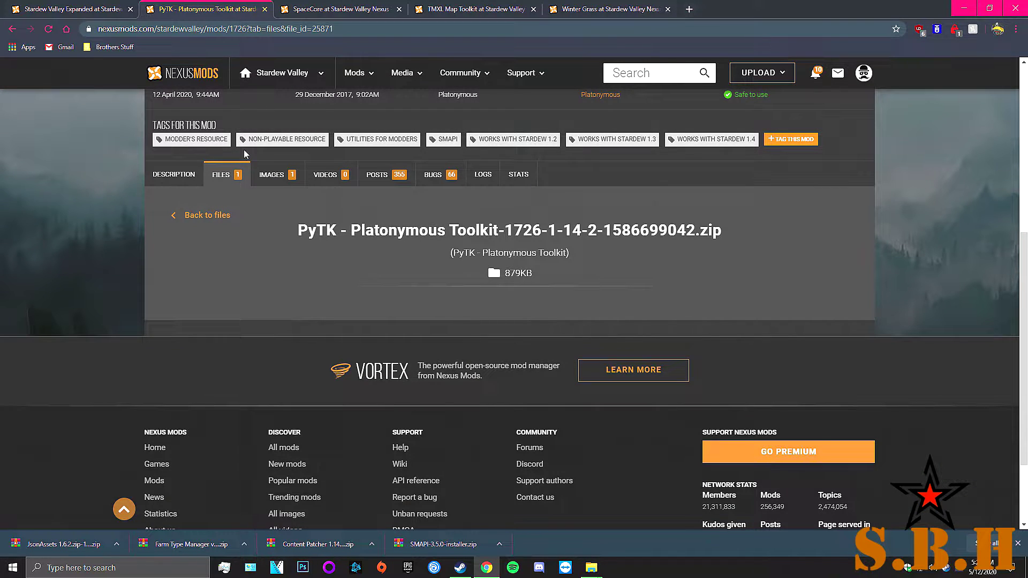
Download SpaceCore 1.3.5 via Slow Download, past the SMAPI requirement notice.
{"action": "left_click", "coordinate": [331, 5]}
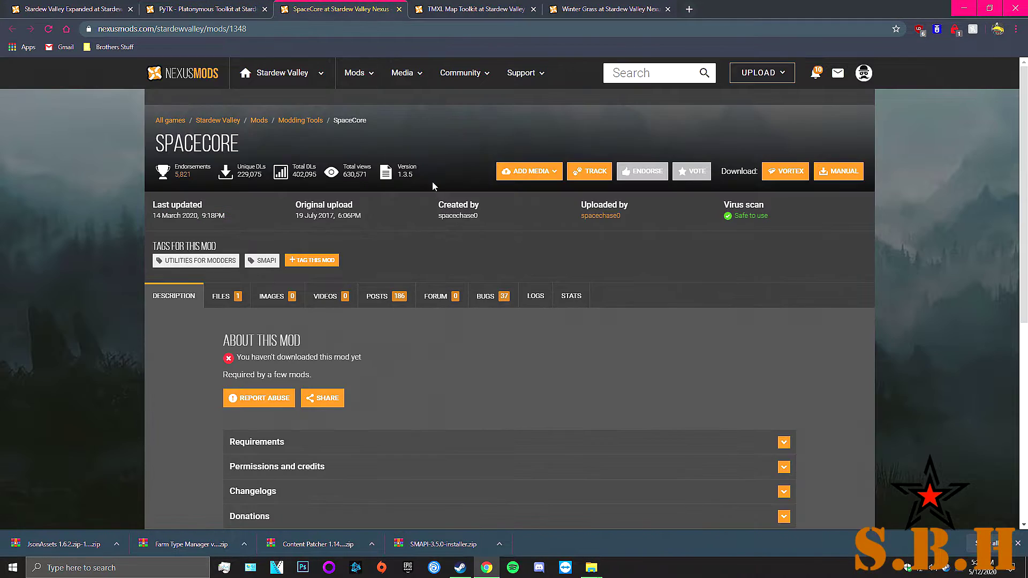
{"action": "left_click", "coordinate": [222, 298]}
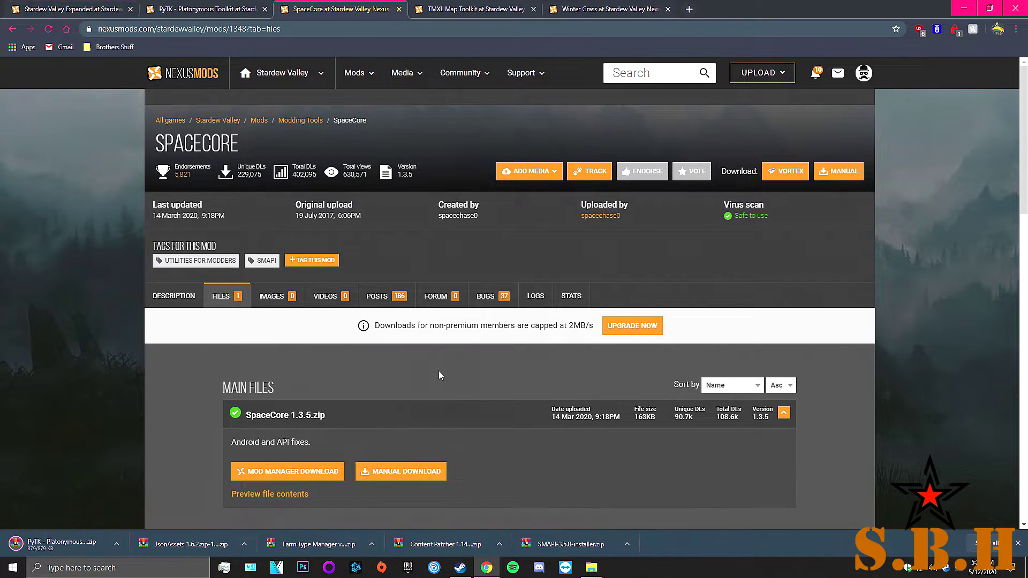
{"action": "scroll", "coordinate": [438, 370], "scroll_direction": "down", "scroll_amount": 3}
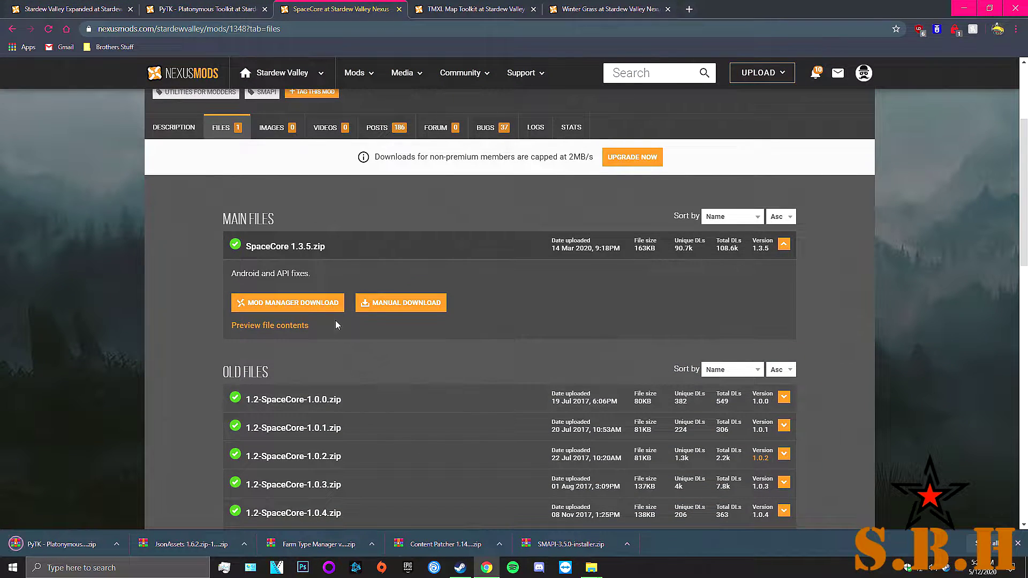
{"action": "left_click", "coordinate": [391, 303]}
{"action": "left_click", "coordinate": [391, 340]}
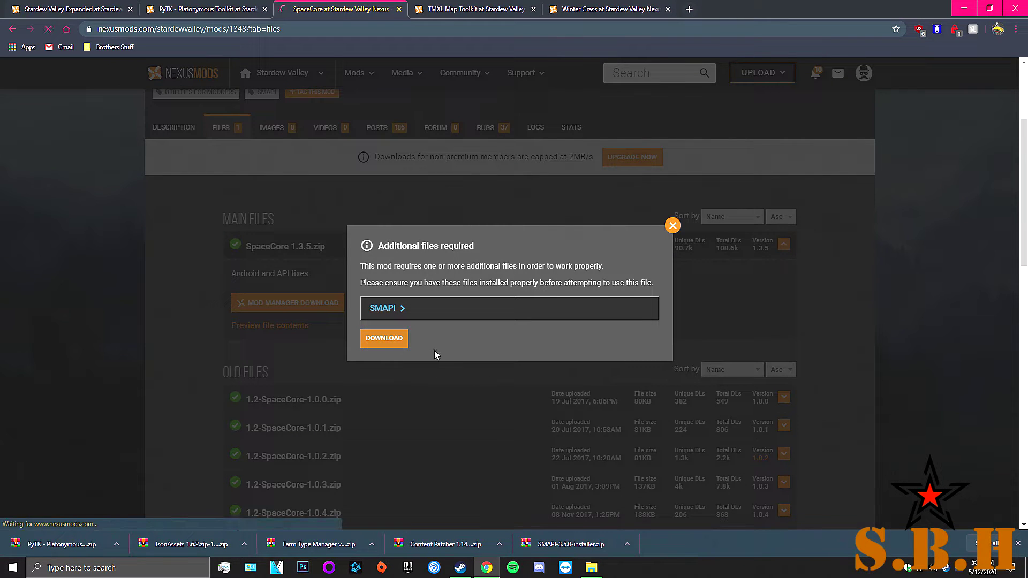
{"action": "scroll", "coordinate": [357, 293], "scroll_direction": "down", "scroll_amount": 7}
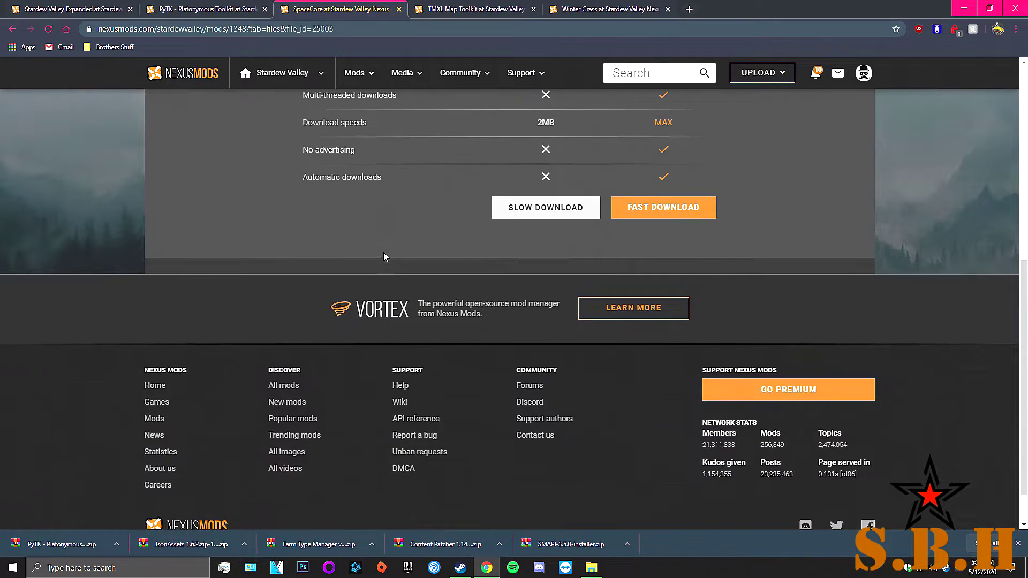
{"action": "left_click", "coordinate": [522, 210]}
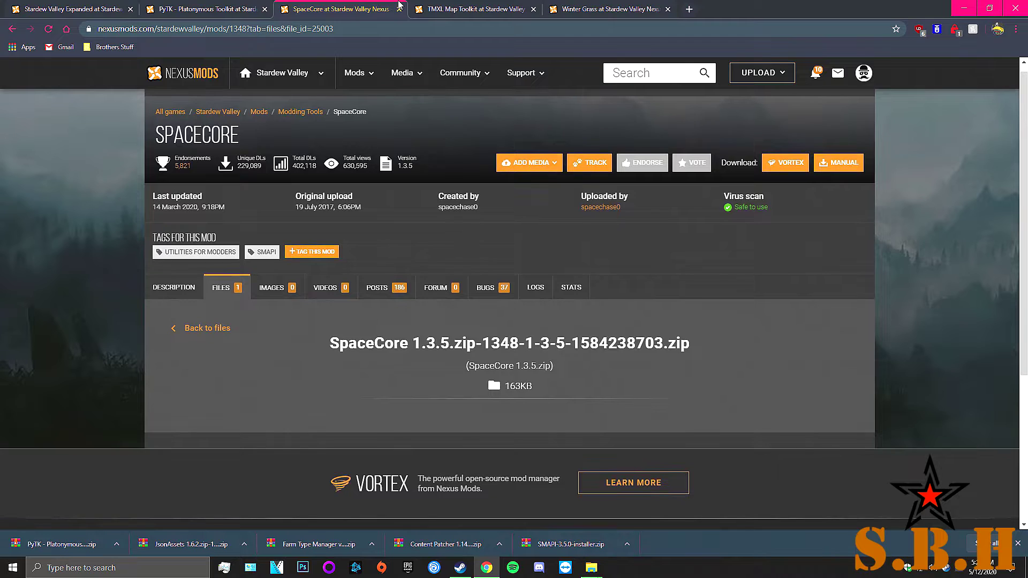
{"action": "left_click", "coordinate": [475, 9]}
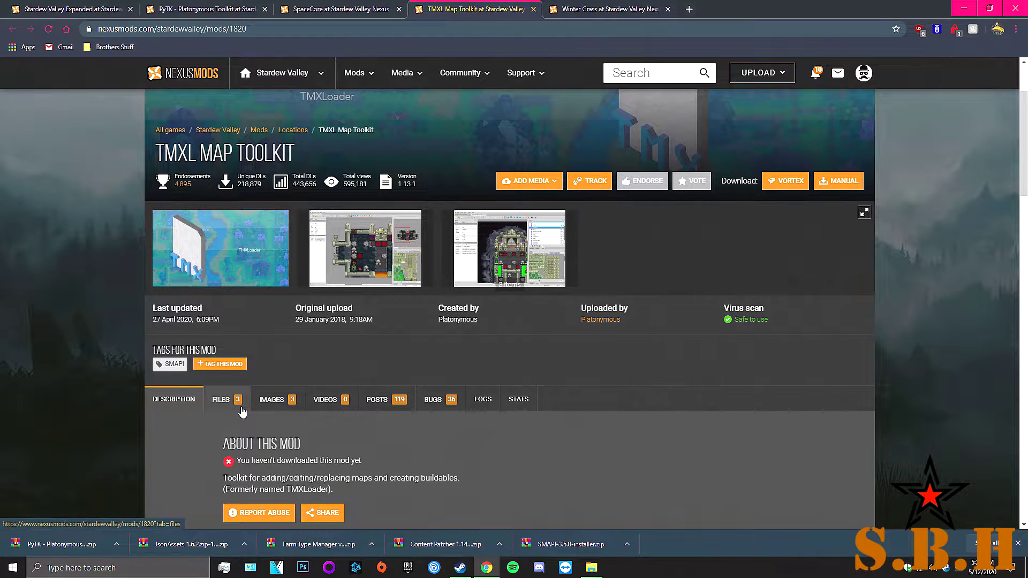
Download TMXL Map Toolkit via Slow Download, past the PyTK and SMAPI requirement notice.
{"action": "left_click", "coordinate": [224, 399]}
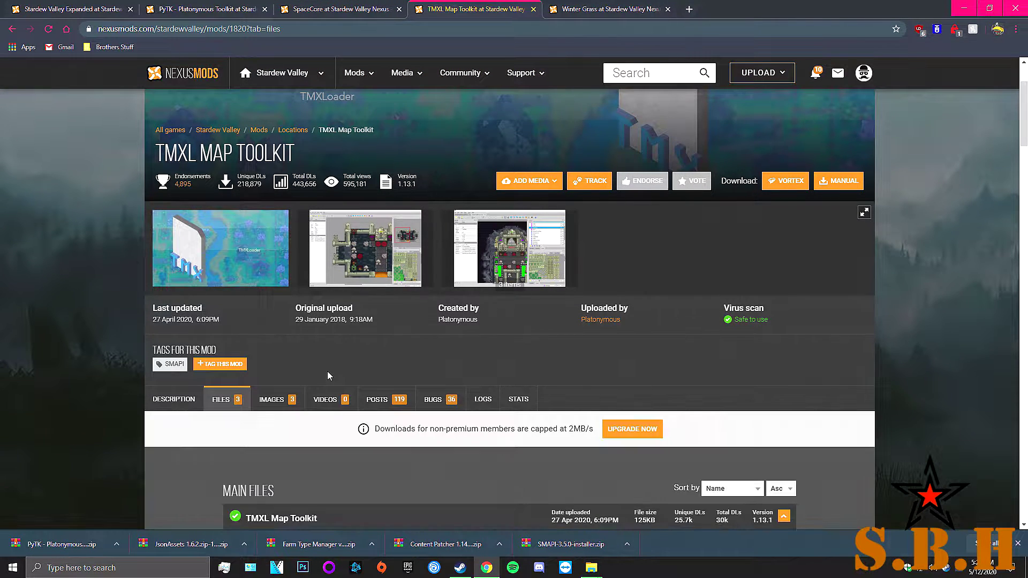
{"action": "scroll", "coordinate": [327, 375], "scroll_direction": "down", "scroll_amount": 3}
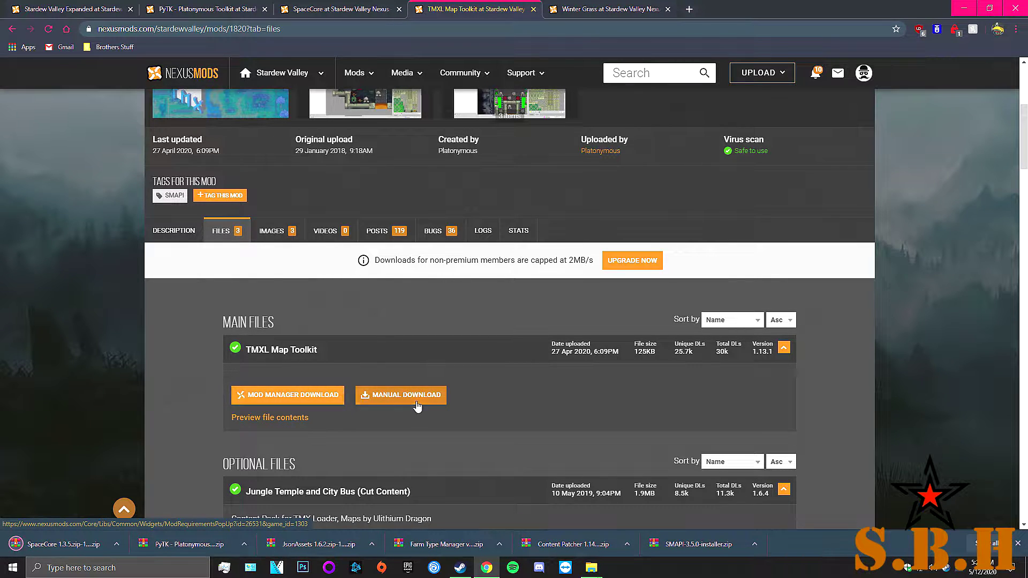
{"action": "left_click", "coordinate": [369, 399]}
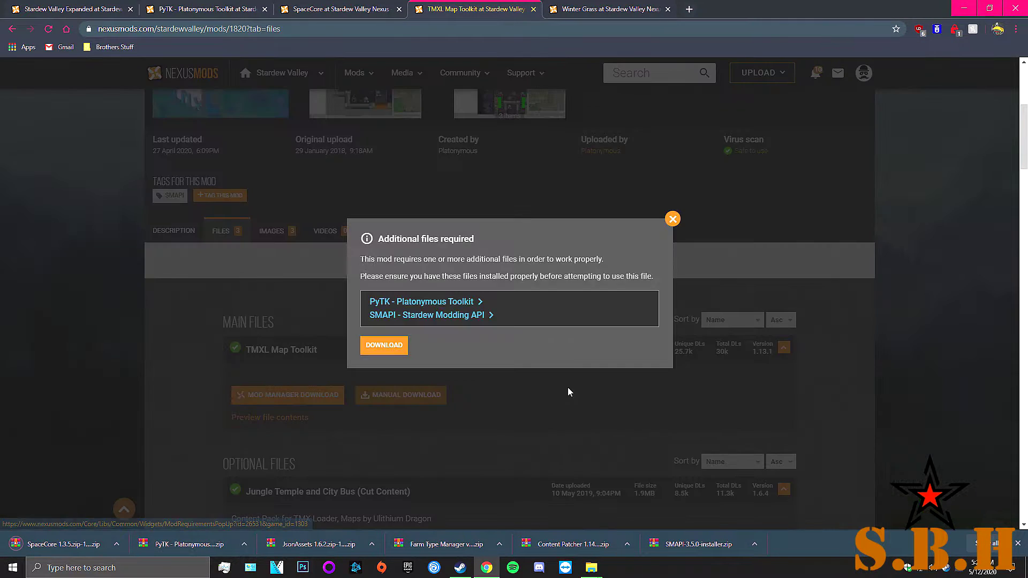
{"action": "left_click", "coordinate": [392, 353]}
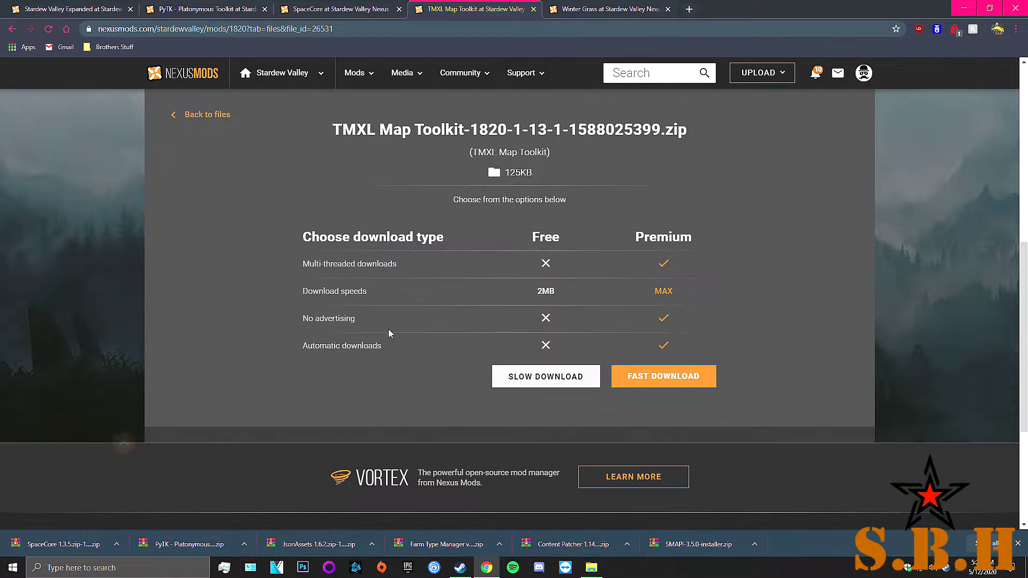
{"action": "scroll", "coordinate": [455, 294], "scroll_direction": "down", "scroll_amount": 2}
{"action": "left_click", "coordinate": [525, 263]}
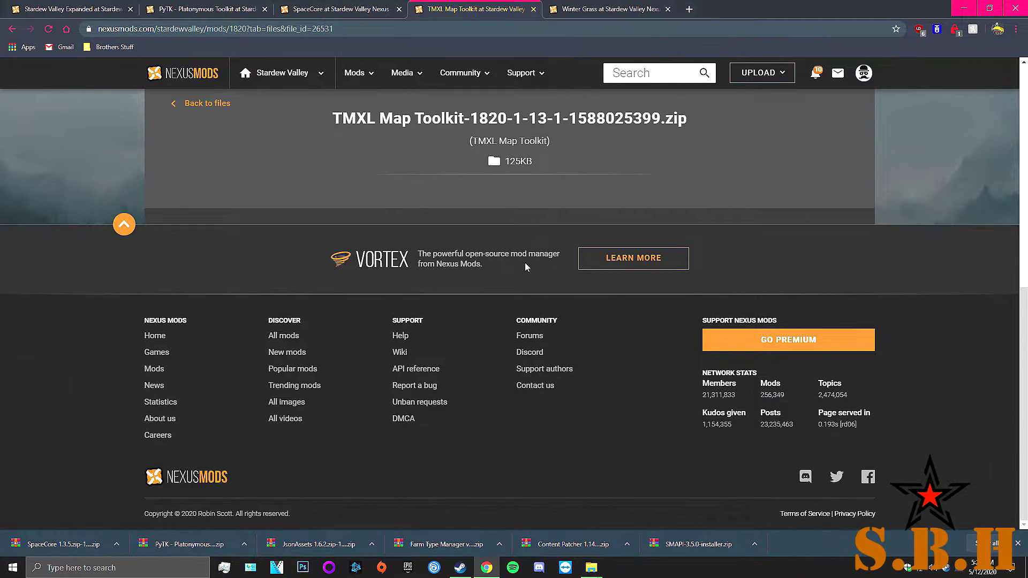
Download Winter Grass via Slow Download, past the SMAPI v2.9+ requirement notice.
{"action": "left_click", "coordinate": [576, 17]}
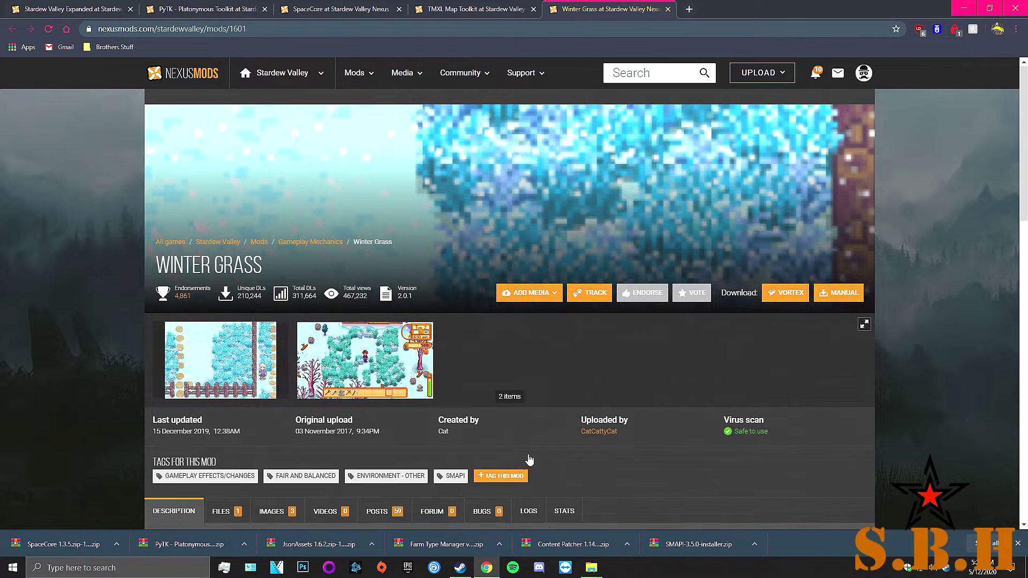
{"action": "scroll", "coordinate": [564, 178], "scroll_direction": "down", "scroll_amount": 5}
{"action": "left_click", "coordinate": [227, 353]}
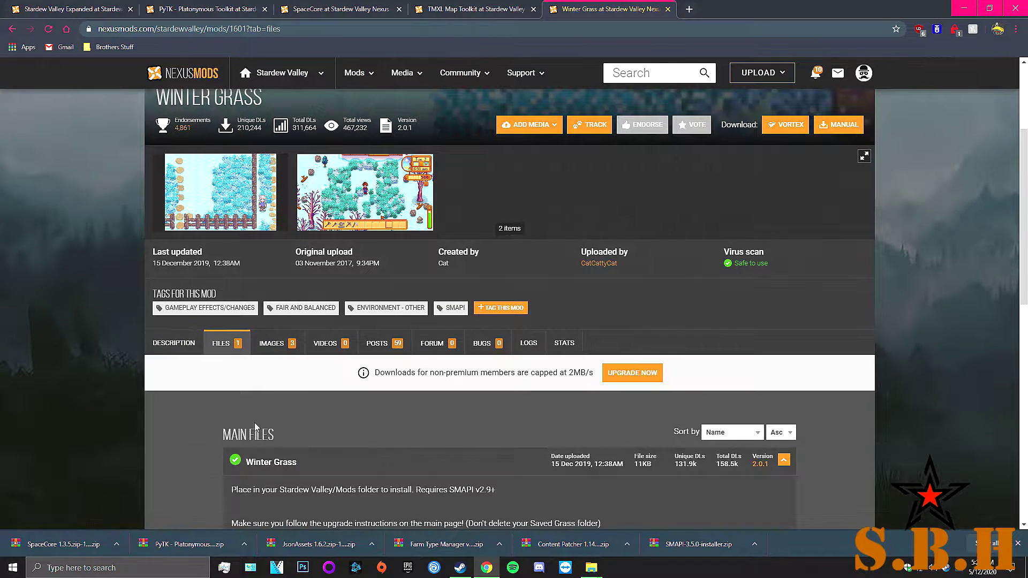
{"action": "scroll", "coordinate": [321, 429], "scroll_direction": "down", "scroll_amount": 2}
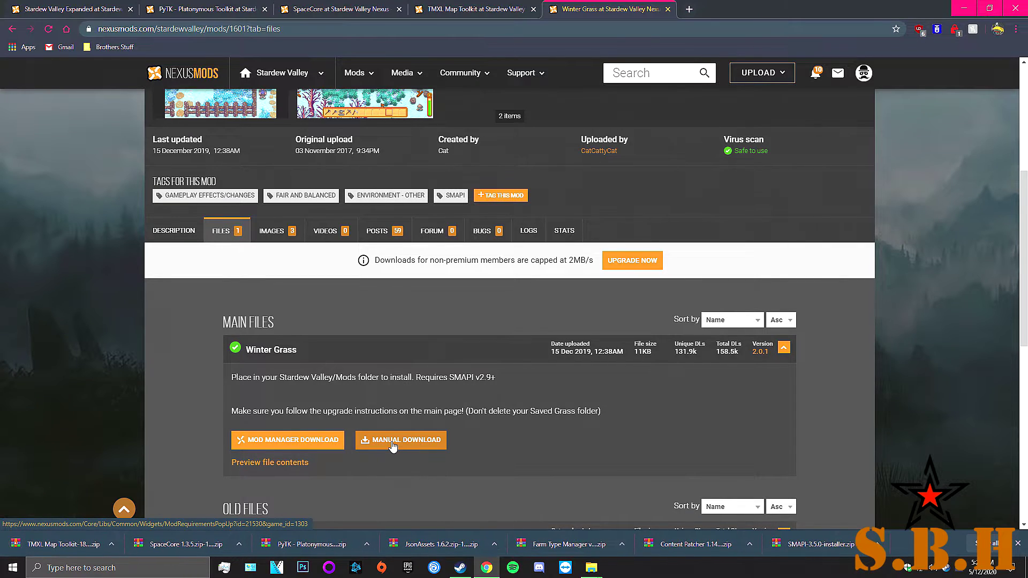
{"action": "left_click", "coordinate": [392, 441]}
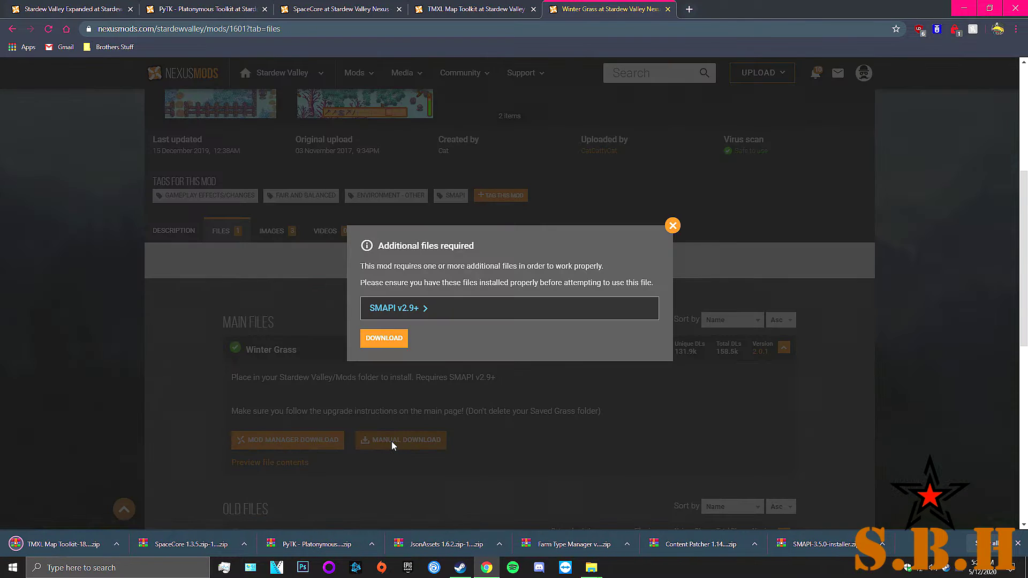
{"action": "left_click", "coordinate": [384, 338]}
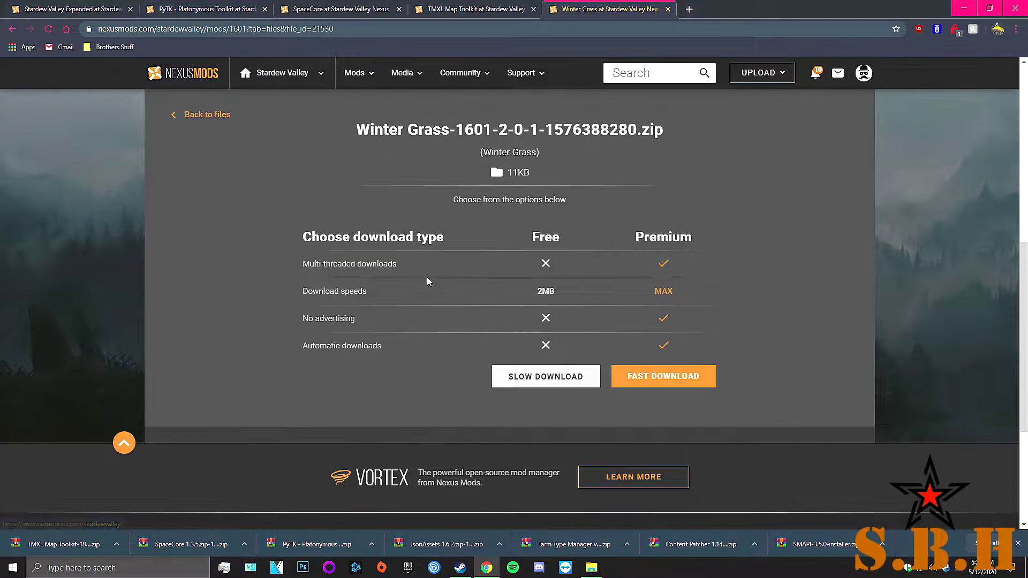
{"action": "left_click", "coordinate": [529, 374]}
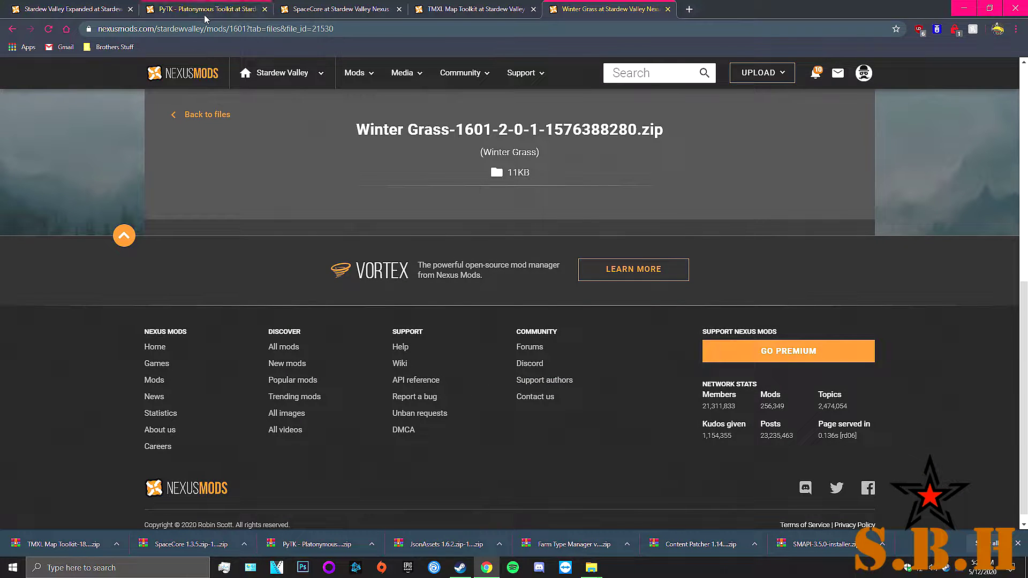
Close the PyTK, SpaceCore and Winter Grass tabs, then minimise Chrome to reveal the Mods folder.
{"action": "left_click", "coordinate": [265, 9]}
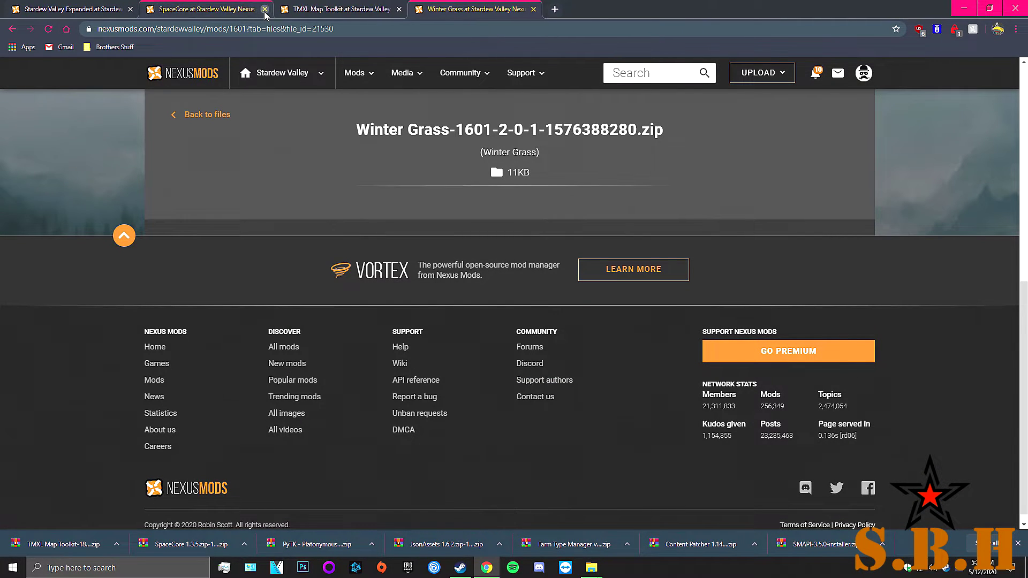
{"action": "left_click", "coordinate": [265, 9]}
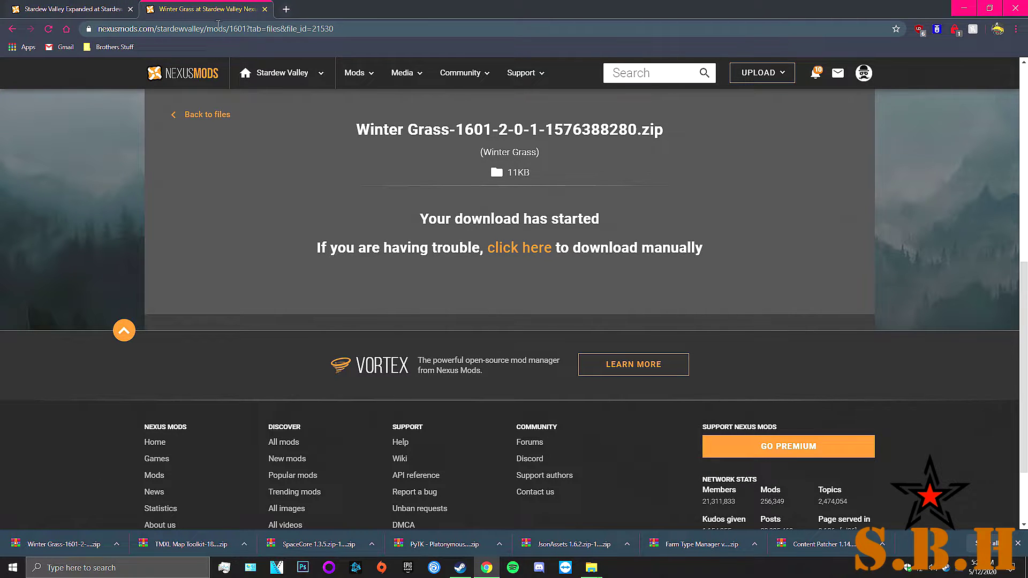
{"action": "left_click", "coordinate": [264, 9]}
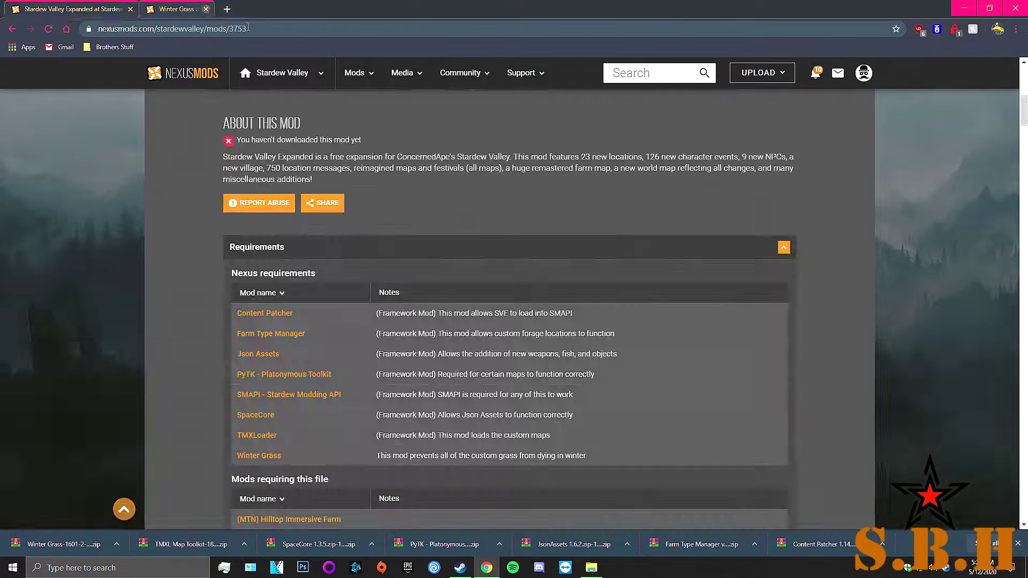
{"action": "left_click", "coordinate": [964, 7]}
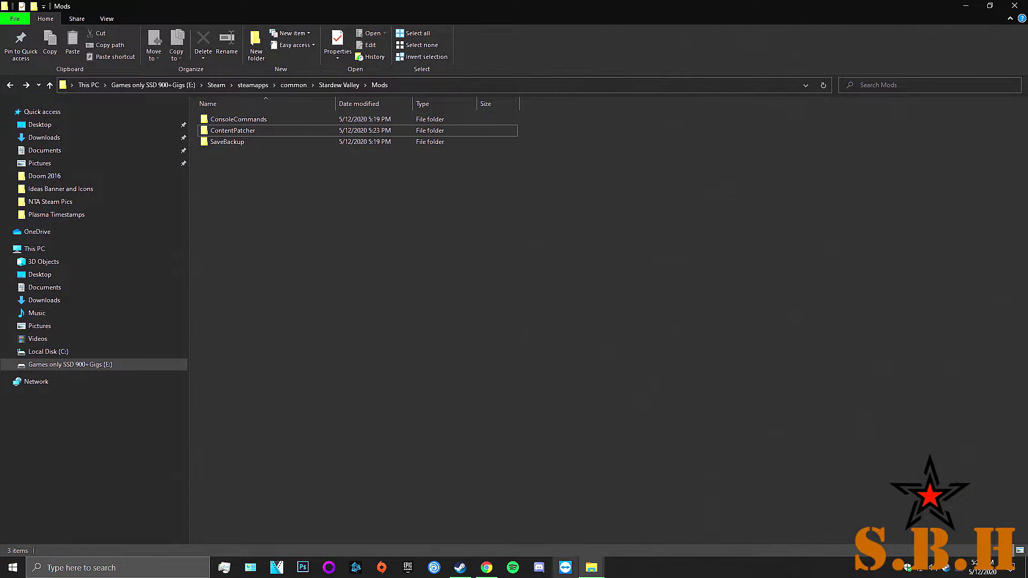
In Downloads, delete the SMAPI 3.5.0 installer zip.
{"action": "left_click", "coordinate": [593, 571]}
{"action": "mouse_move", "coordinate": [595, 572]}
{"action": "left_click", "coordinate": [536, 509]}
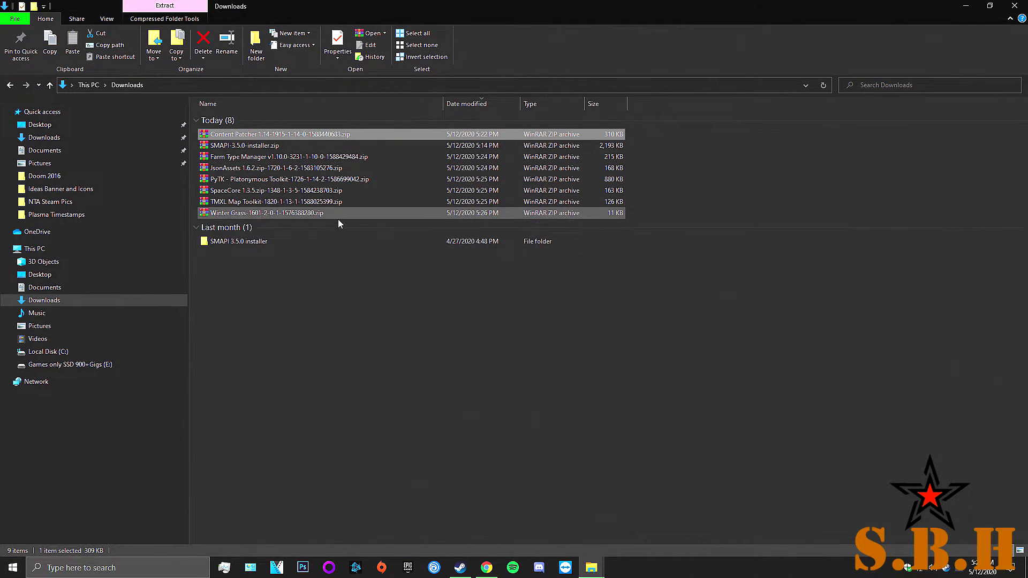
{"action": "left_click", "coordinate": [291, 146]}
{"action": "right_click", "coordinate": [276, 146]}
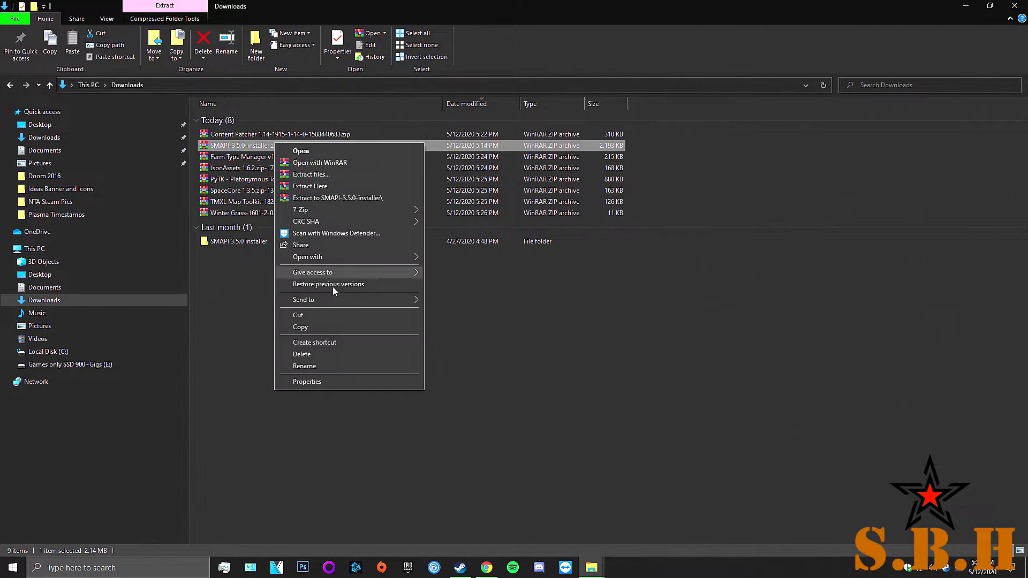
{"action": "left_click", "coordinate": [318, 349]}
Delete the Content Patcher zip and SMAPI 3.5.0 installer folder, then select the six remaining mod zips.
{"action": "right_click", "coordinate": [288, 136]}
{"action": "left_click", "coordinate": [336, 343]}
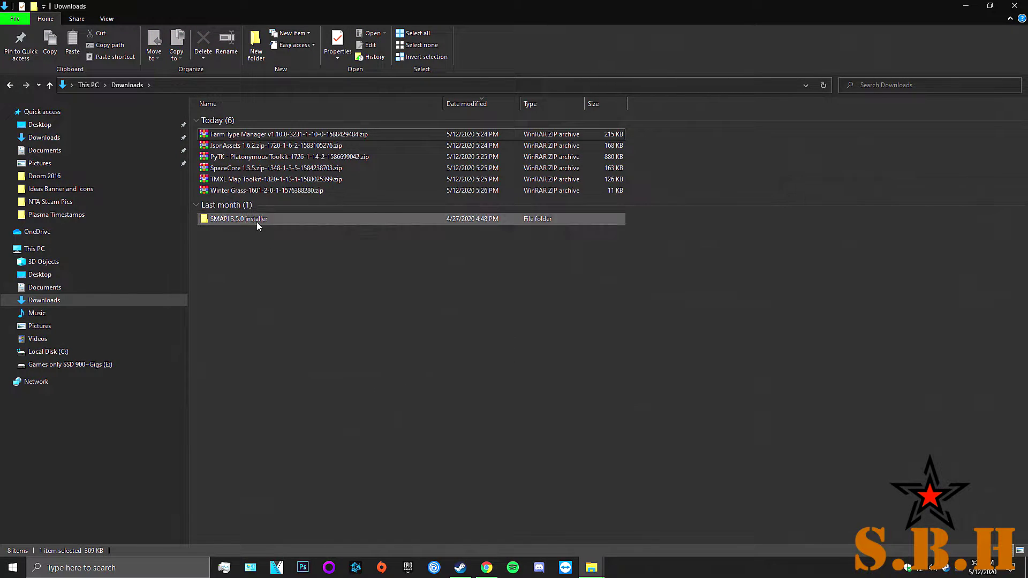
{"action": "right_click", "coordinate": [256, 222]}
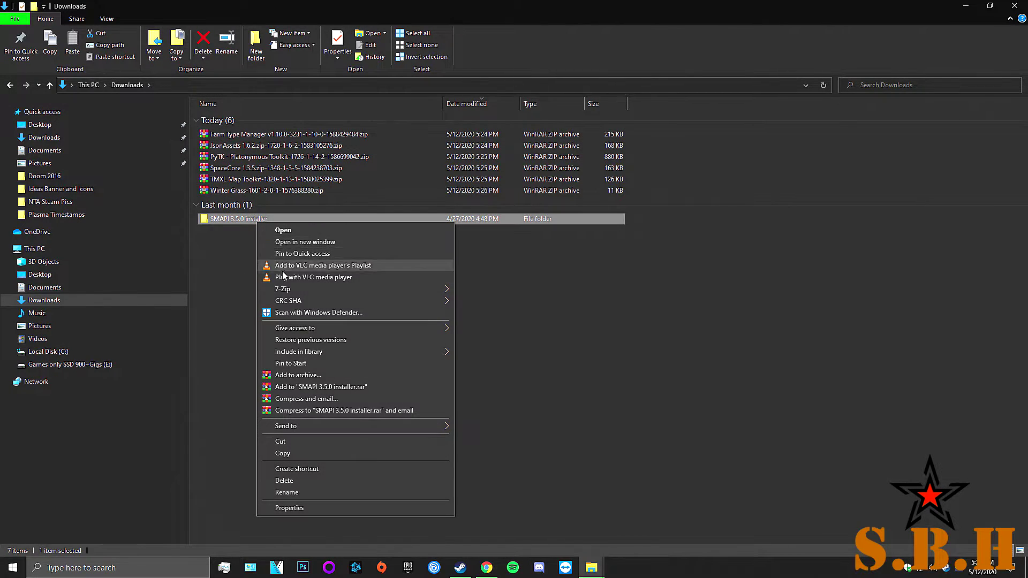
{"action": "left_click", "coordinate": [301, 480]}
{"action": "left_click_drag", "start_coordinate": [282, 240], "coordinate": [209, 111]}
{"action": "right_click", "coordinate": [266, 144]}
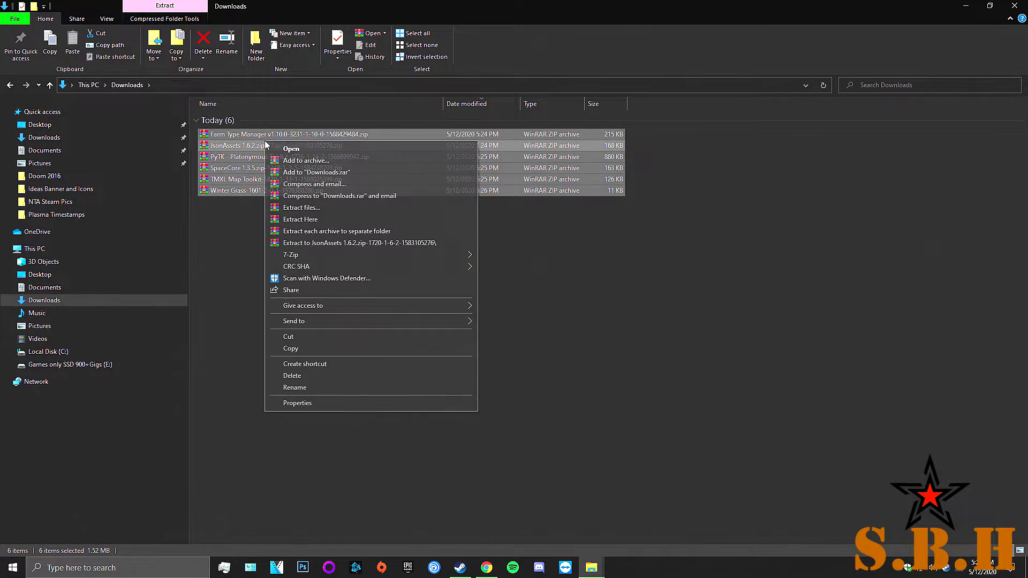
Extract the six mod zips into the copied steamapps\common\Stardew Valley\Mods path with WinRAR.
{"action": "left_click", "coordinate": [324, 210]}
{"action": "key", "text": "BackSpace"}
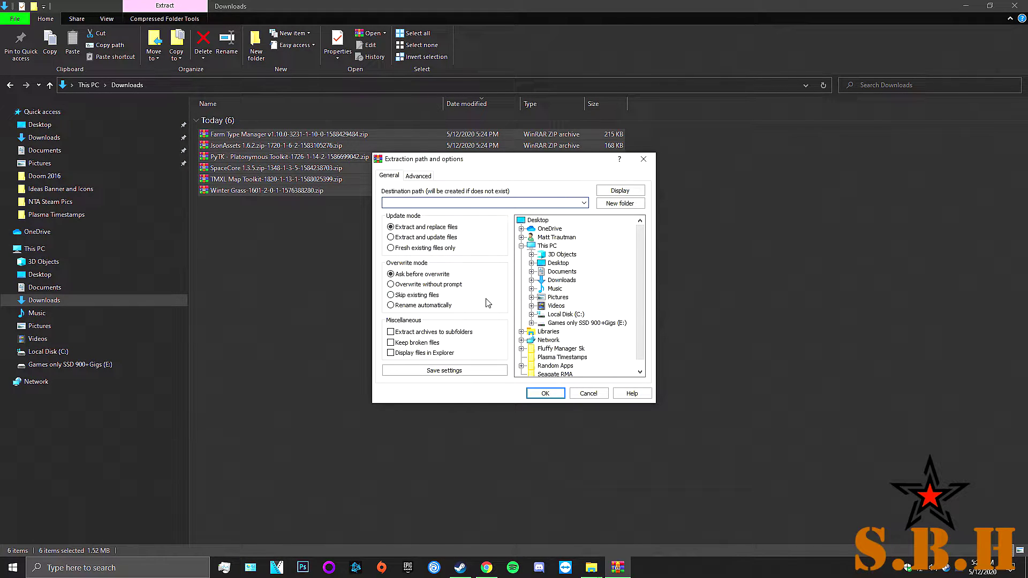
{"action": "mouse_move", "coordinate": [591, 566]}
{"action": "mouse_move", "coordinate": [560, 536]}
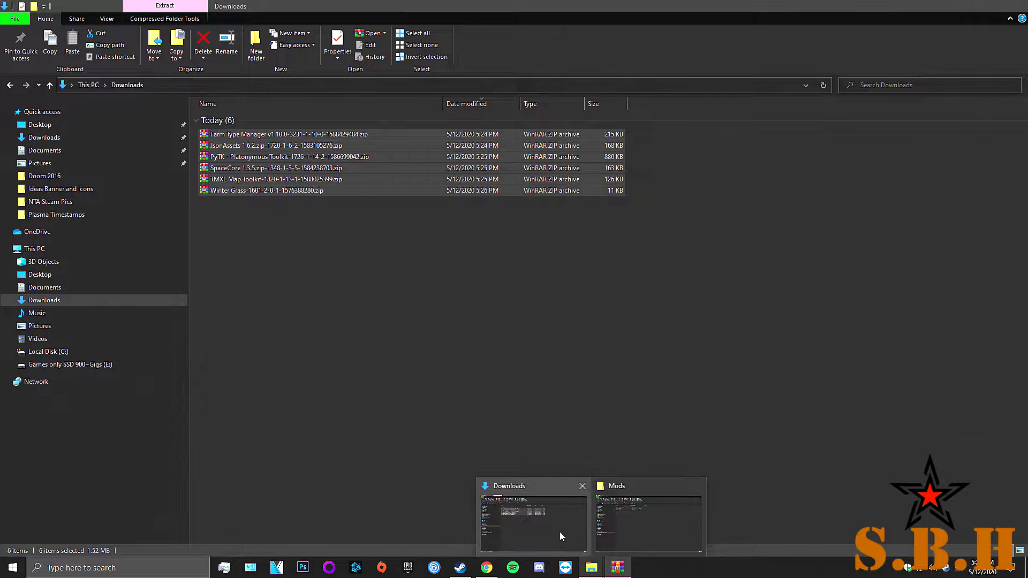
{"action": "left_click", "coordinate": [615, 530]}
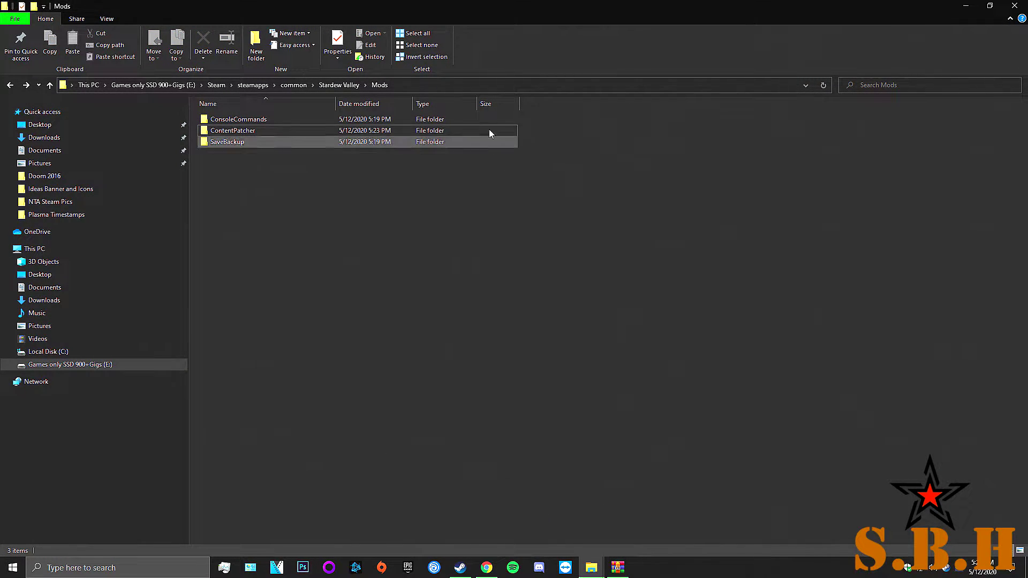
{"action": "left_click", "coordinate": [459, 84]}
{"action": "left_click", "coordinate": [618, 567]}
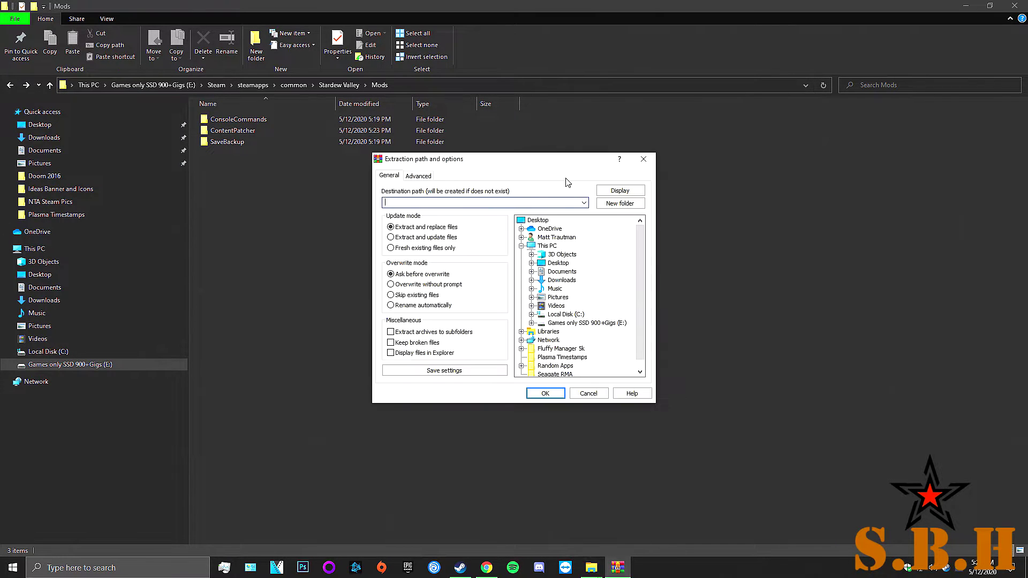
{"action": "key", "text": "ctrl+v"}
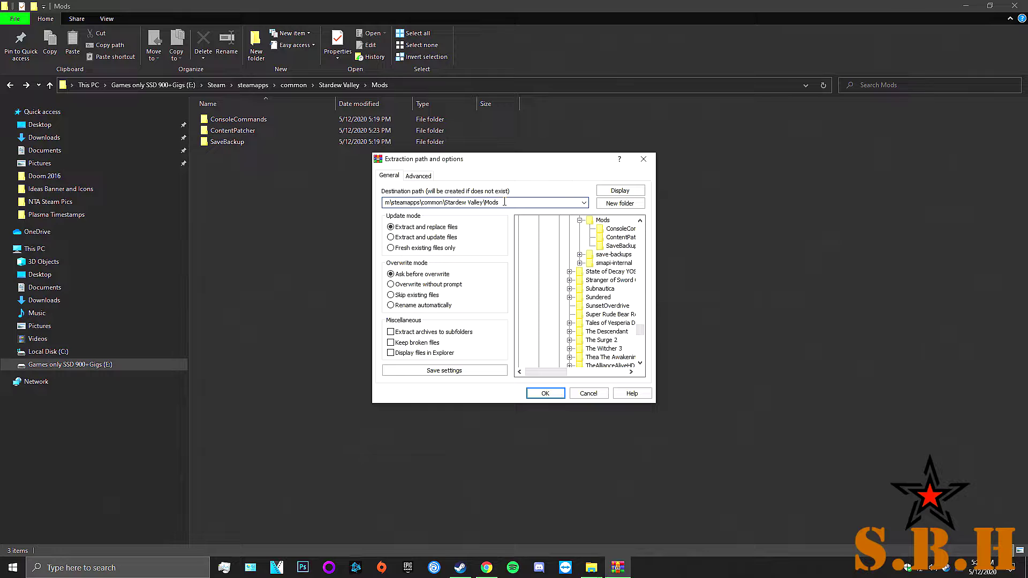
{"action": "left_click_drag", "start_coordinate": [504, 202], "coordinate": [194, 202]}
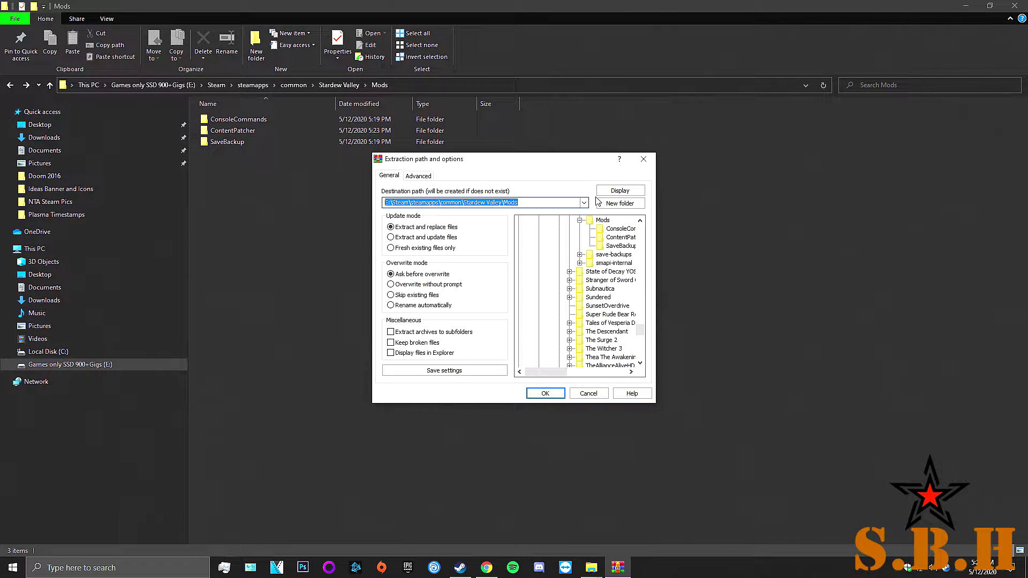
{"action": "left_click", "coordinate": [545, 393]}
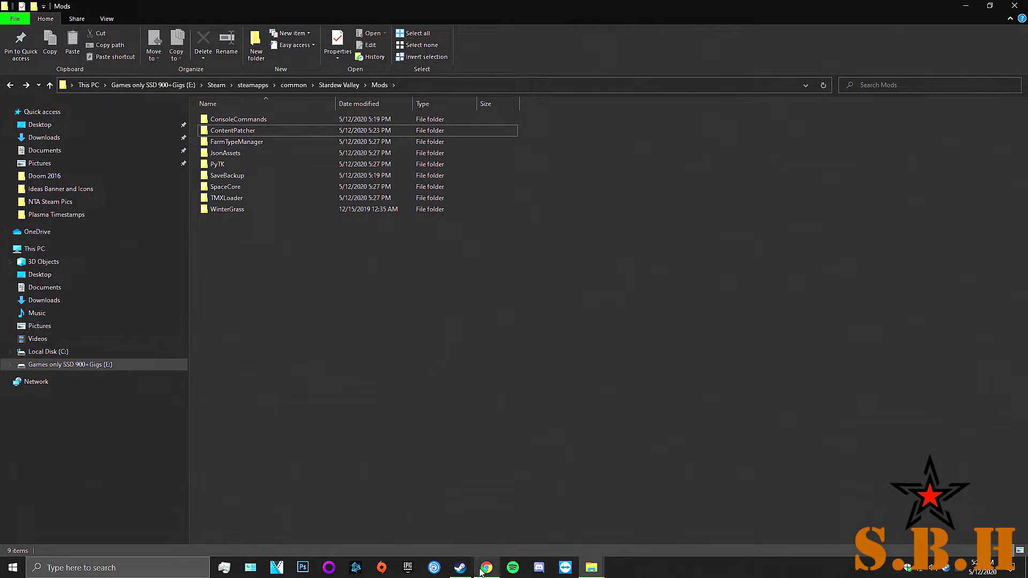
Delete the six downloaded mod zip files from the Downloads folder.
{"action": "left_click", "coordinate": [589, 569]}
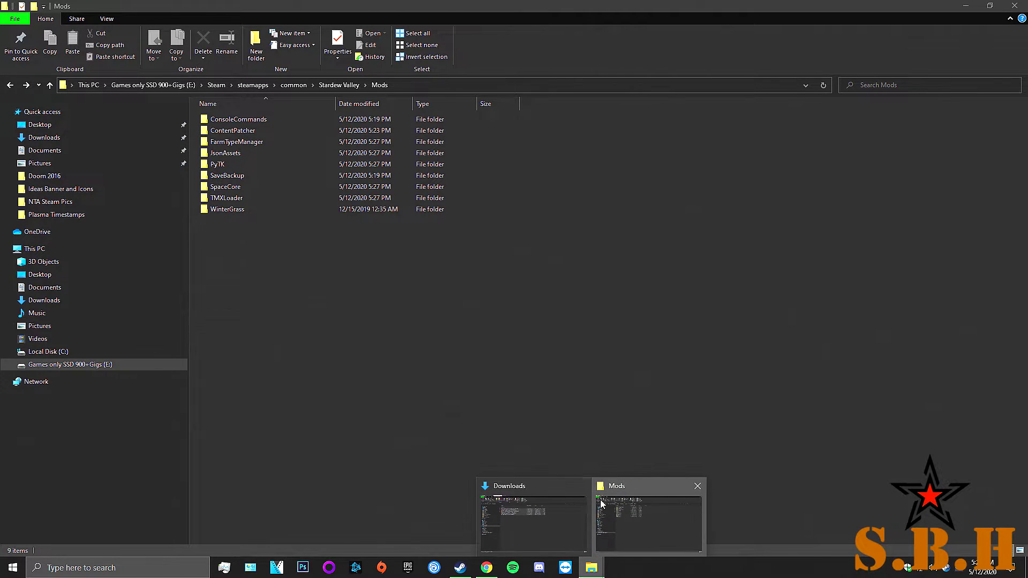
{"action": "left_click", "coordinate": [560, 521]}
{"action": "left_click", "coordinate": [409, 374]}
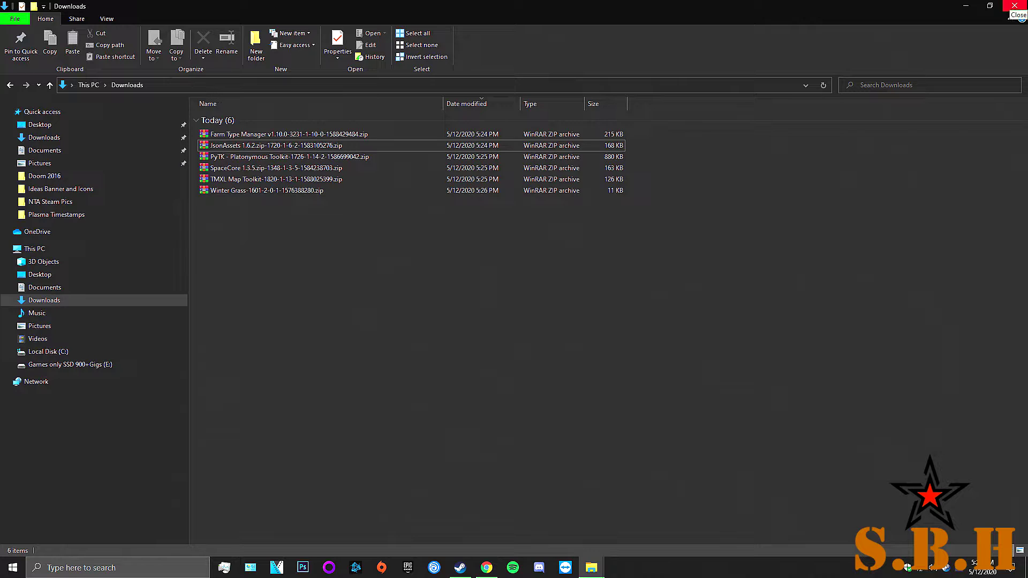
{"action": "left_click", "coordinate": [591, 568]}
{"action": "left_click", "coordinate": [625, 539]}
{"action": "left_click_drag", "start_coordinate": [459, 5], "coordinate": [443, 211]}
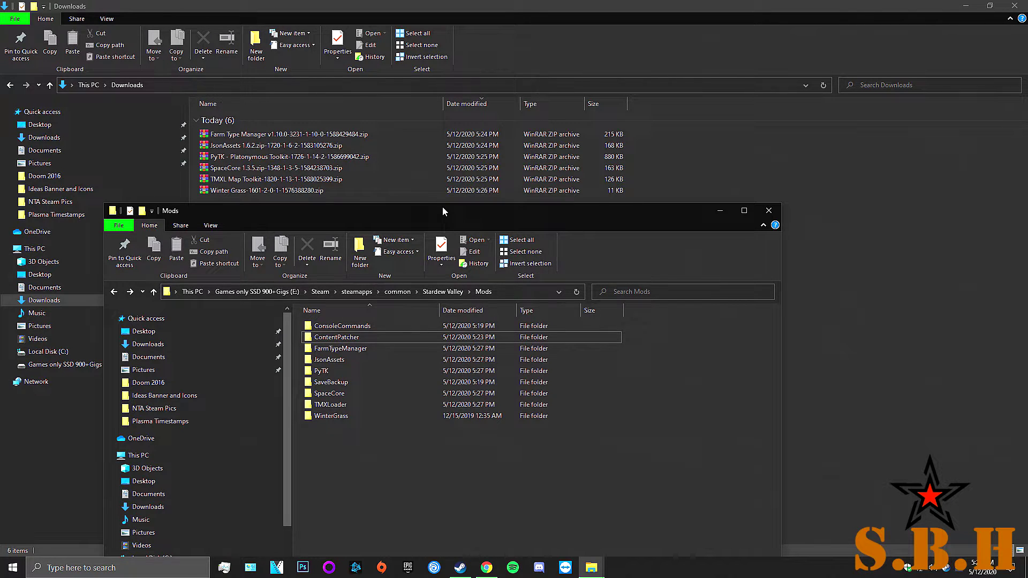
{"action": "left_click_drag", "start_coordinate": [443, 211], "coordinate": [402, 328]}
{"action": "left_click_drag", "start_coordinate": [378, 261], "coordinate": [229, 139]}
{"action": "right_click", "coordinate": [278, 157]}
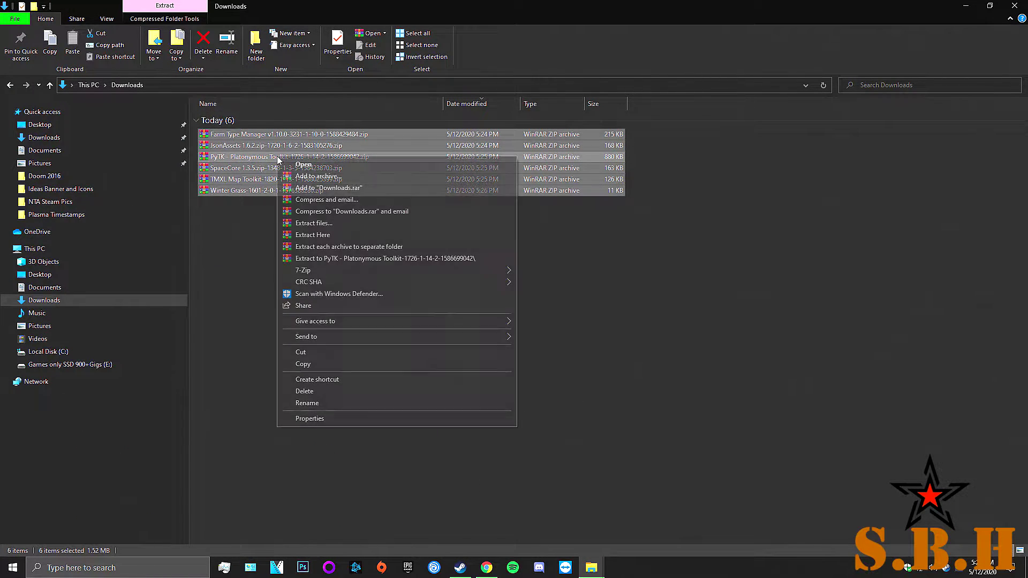
{"action": "left_click", "coordinate": [328, 393]}
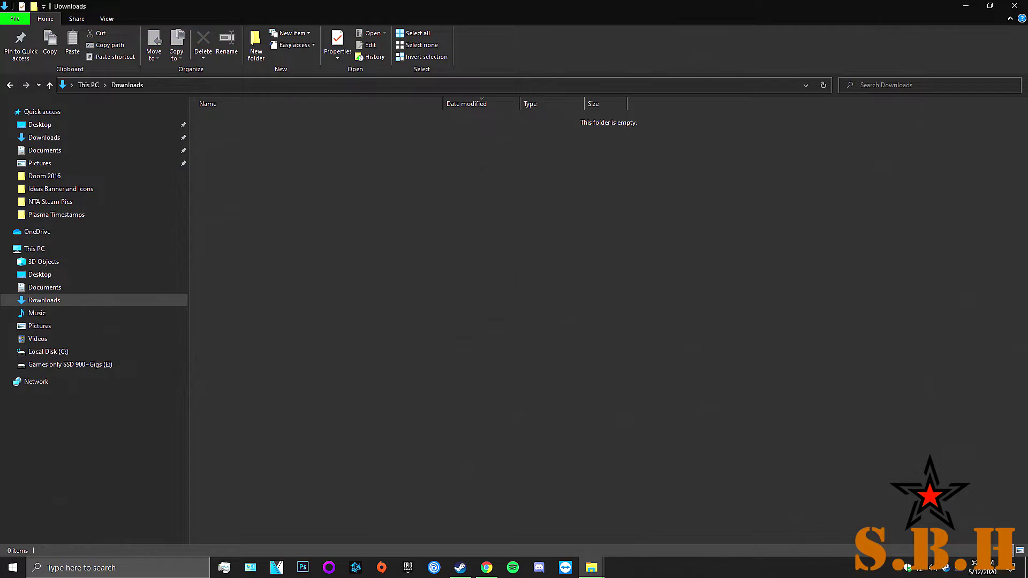
Close Downloads and permanently empty the Recycle Bin of its 15 items.
{"action": "left_click", "coordinate": [965, 6]}
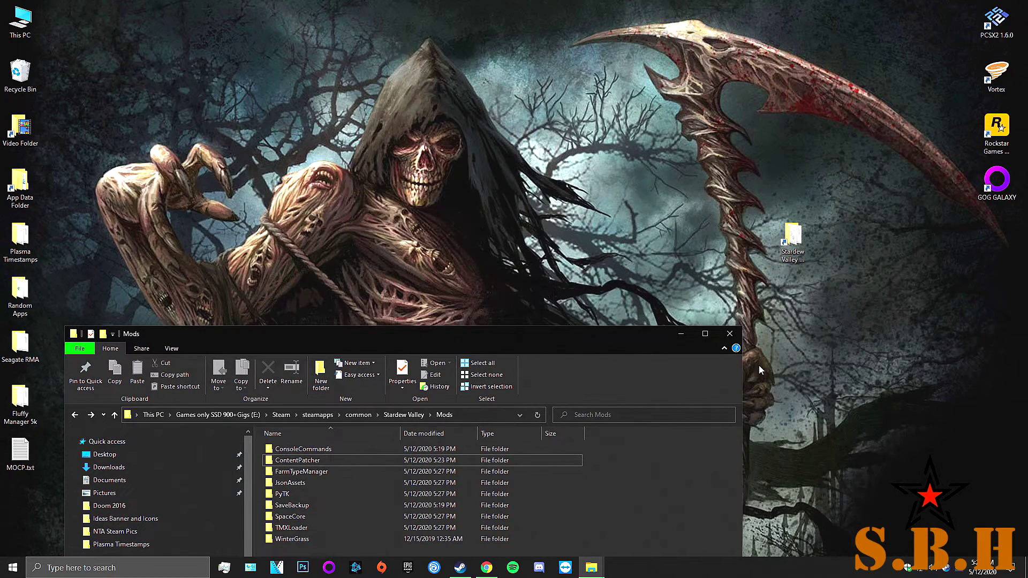
{"action": "left_click_drag", "start_coordinate": [606, 333], "coordinate": [726, 178]}
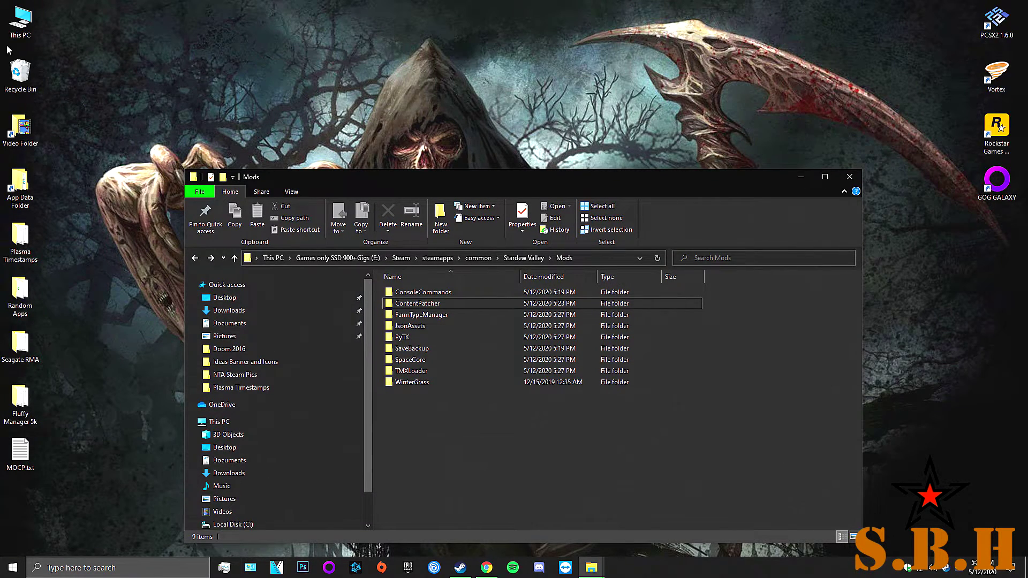
{"action": "right_click", "coordinate": [23, 72]}
{"action": "left_click", "coordinate": [53, 93]}
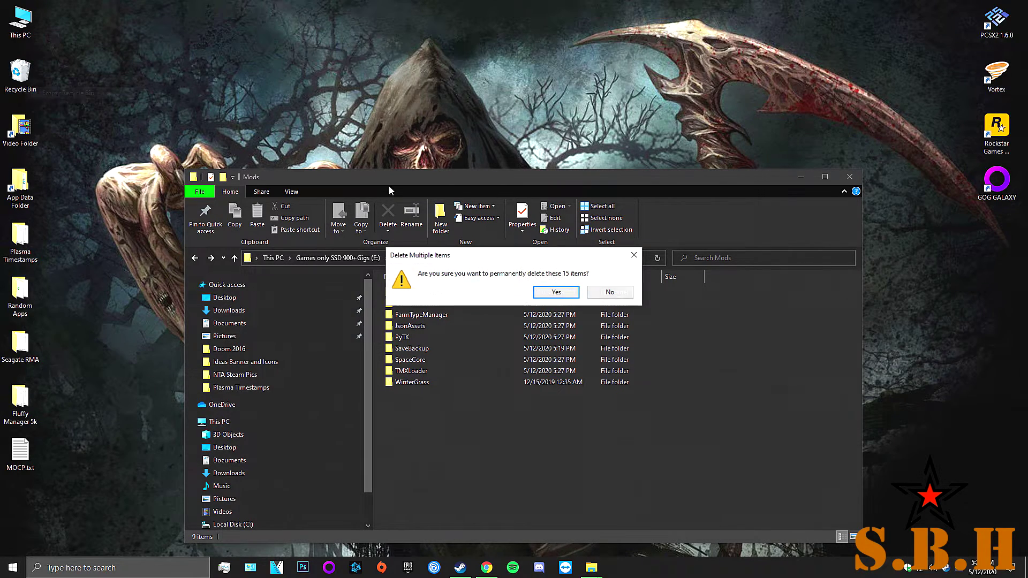
{"action": "left_click", "coordinate": [546, 291]}
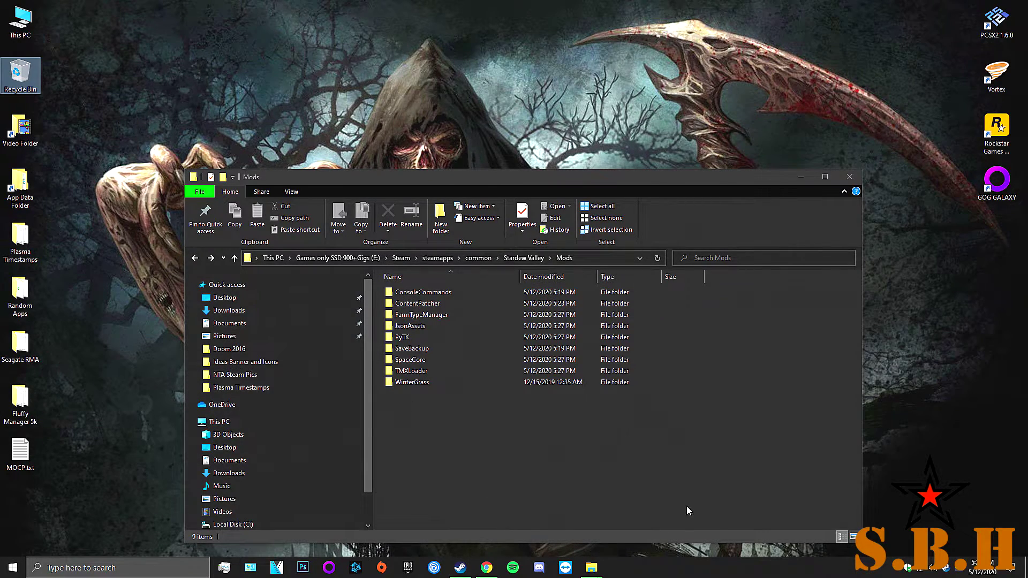
On the mod's Files list, choose Manual Download for Stardew Valley Expanded and accept the required-files notice.
{"action": "left_click", "coordinate": [486, 567]}
{"action": "scroll", "coordinate": [408, 274], "scroll_direction": "up", "scroll_amount": 1}
{"action": "scroll", "coordinate": [408, 273], "scroll_direction": "up", "scroll_amount": 3}
{"action": "left_click", "coordinate": [238, 245]}
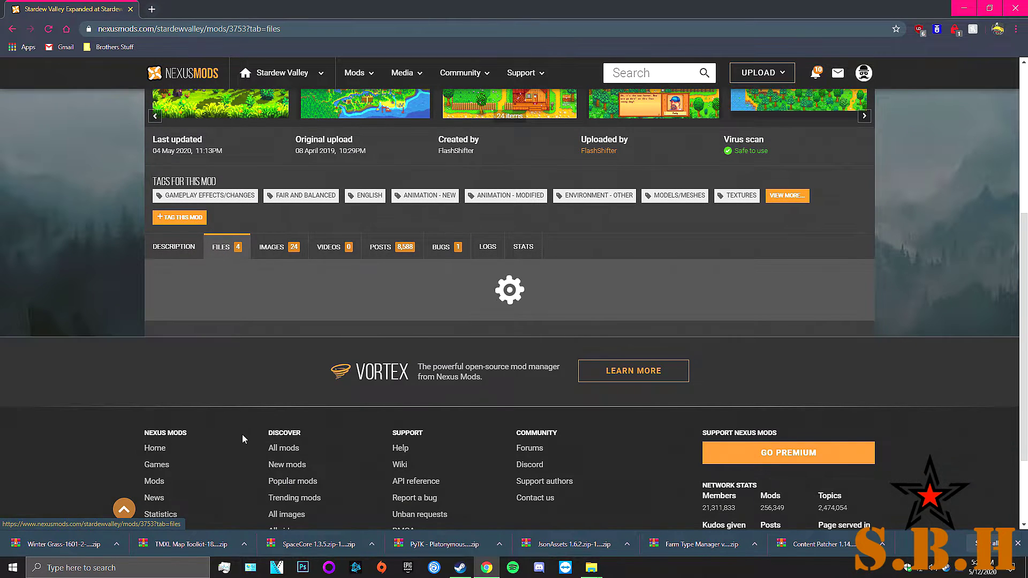
{"action": "scroll", "coordinate": [312, 321], "scroll_direction": "up", "scroll_amount": 1}
{"action": "scroll", "coordinate": [347, 392], "scroll_direction": "down", "scroll_amount": 2}
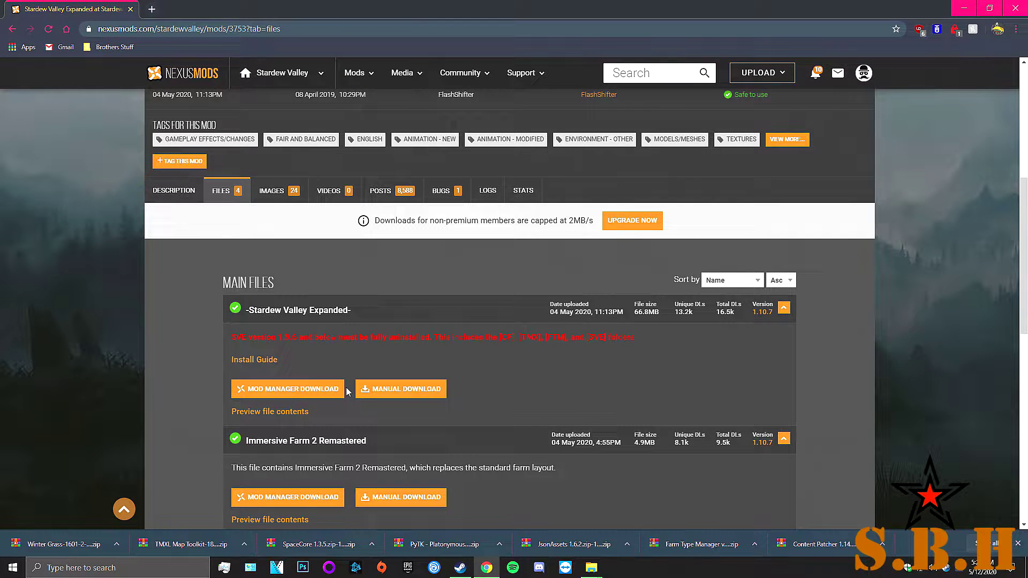
{"action": "scroll", "coordinate": [347, 392], "scroll_direction": "down", "scroll_amount": 1}
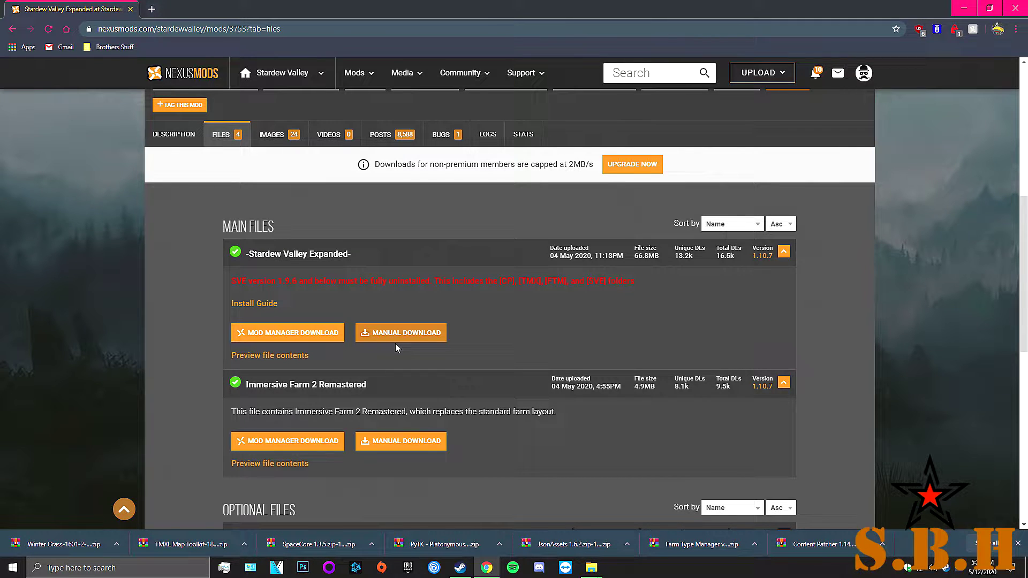
{"action": "scroll", "coordinate": [488, 307], "scroll_direction": "down", "scroll_amount": 2}
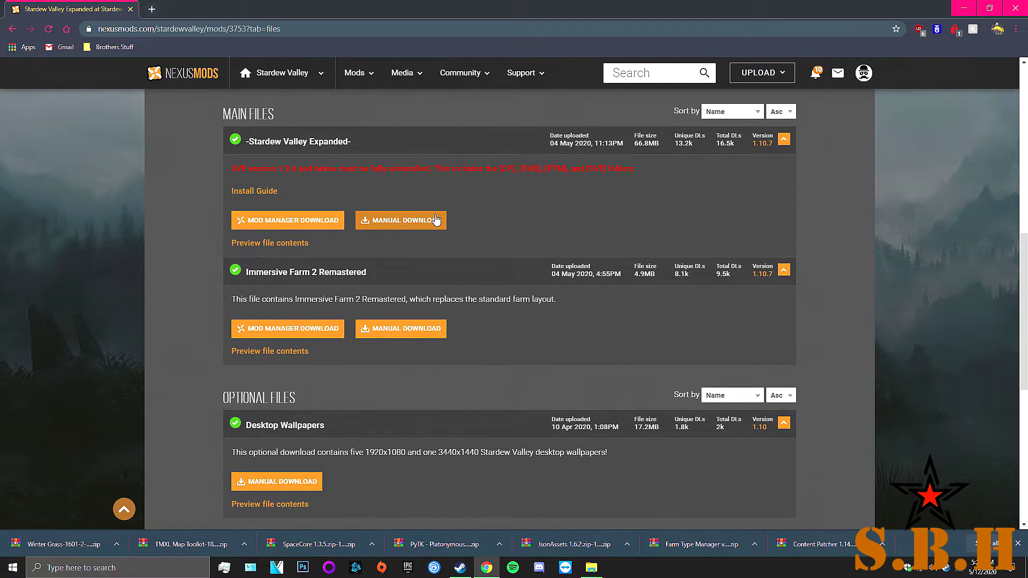
{"action": "left_click", "coordinate": [392, 221]}
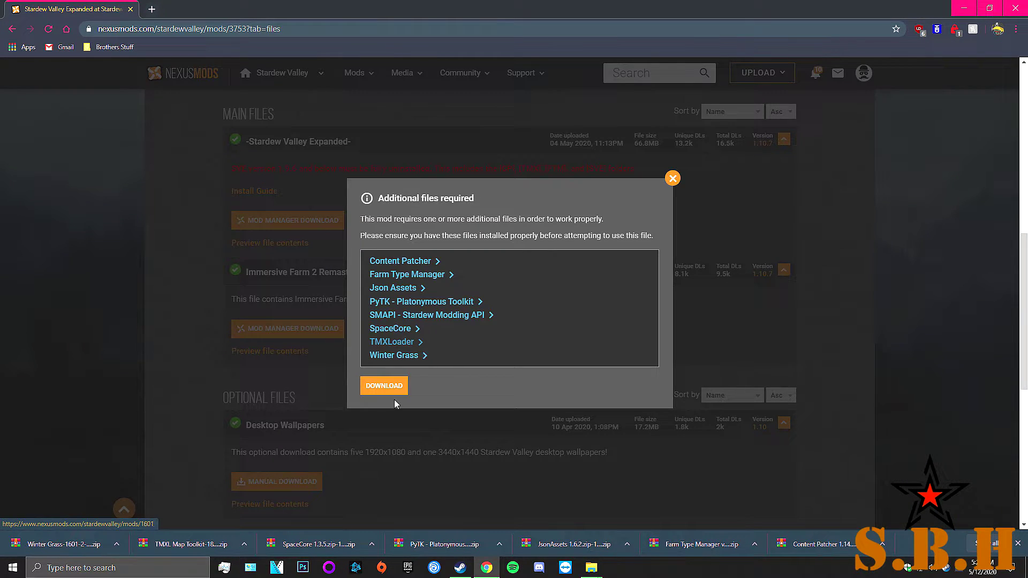
{"action": "left_click", "coordinate": [384, 386]}
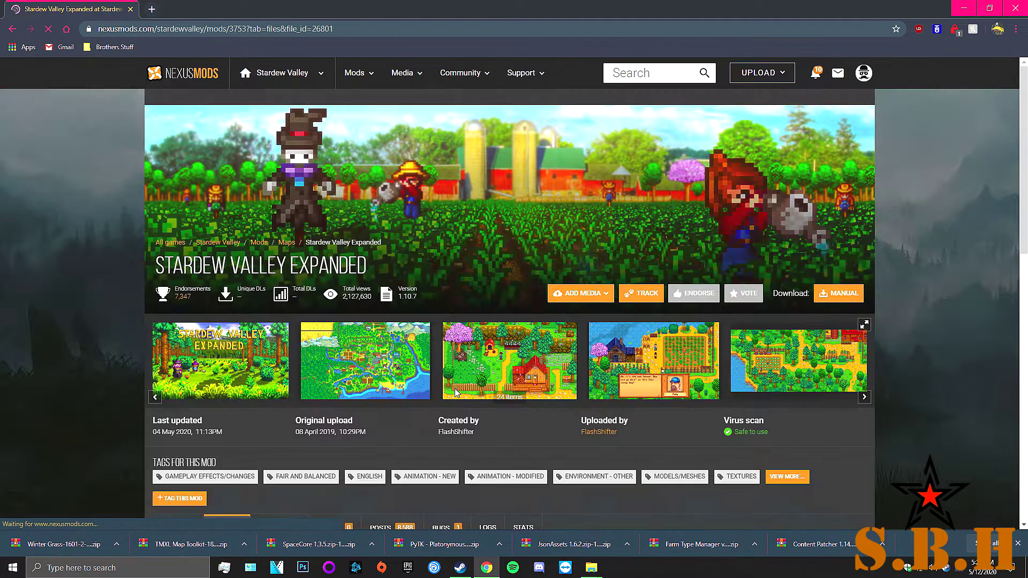
Choose Slow Download to fetch the 66.8MB Stardew Valley Expanded 1.10.7 zip.
{"action": "left_click", "coordinate": [582, 383]}
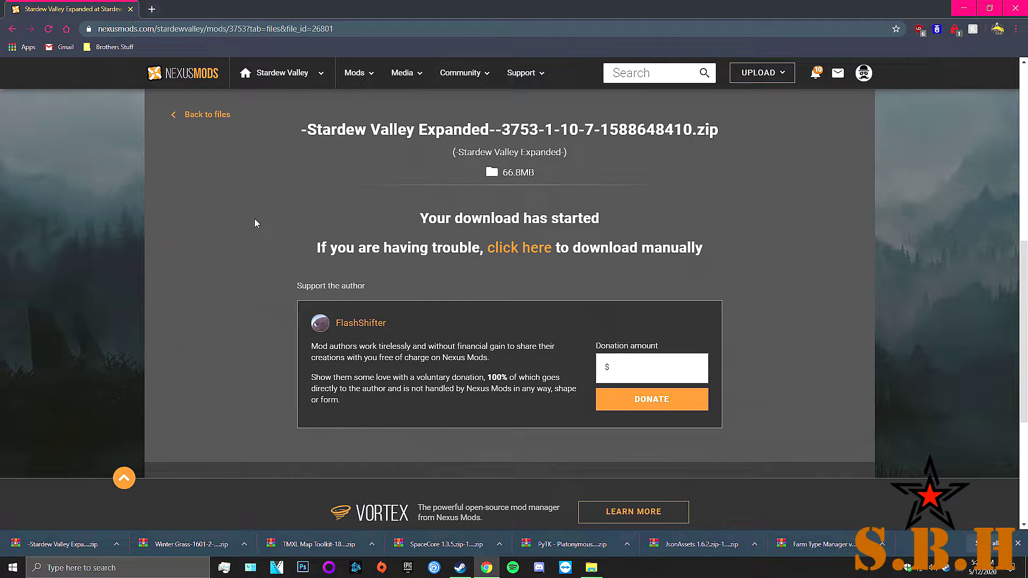
Open the downloaded Stardew Valley Expanded zip in WinRAR, dismissing the evaluation notice.
{"action": "left_click", "coordinate": [107, 552]}
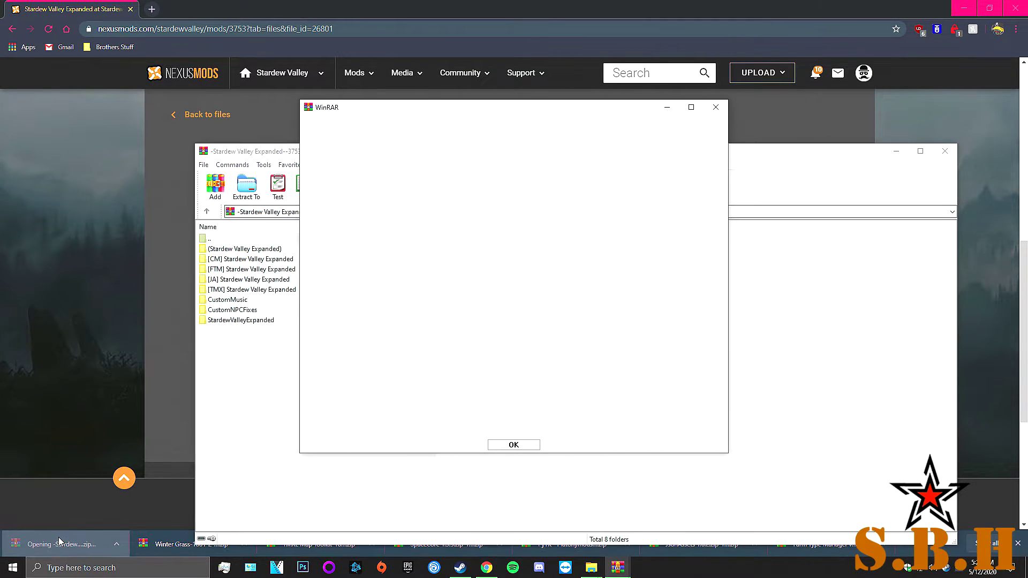
{"action": "left_click", "coordinate": [515, 448]}
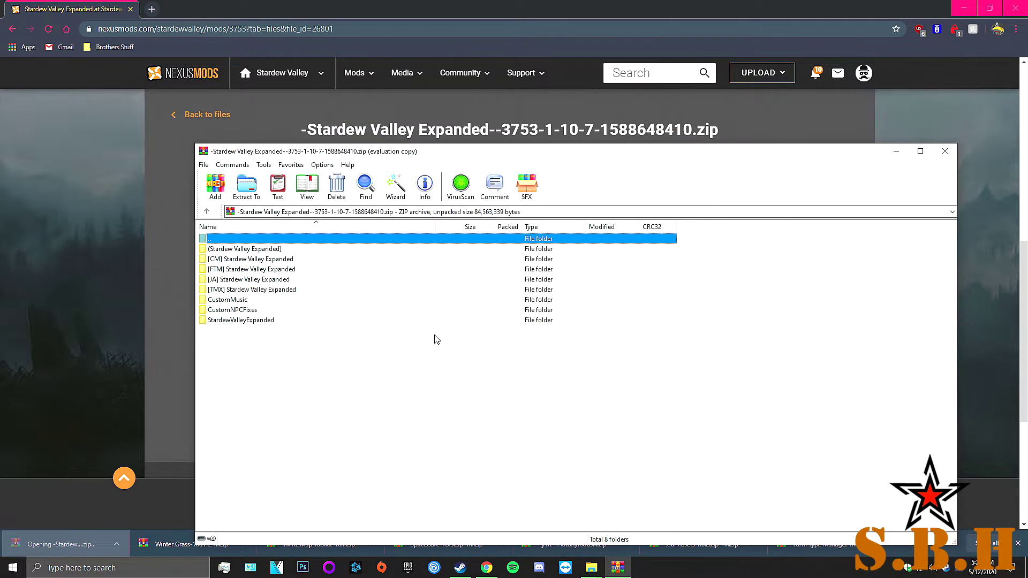
{"action": "left_click", "coordinate": [282, 290]}
{"action": "left_click", "coordinate": [283, 332]}
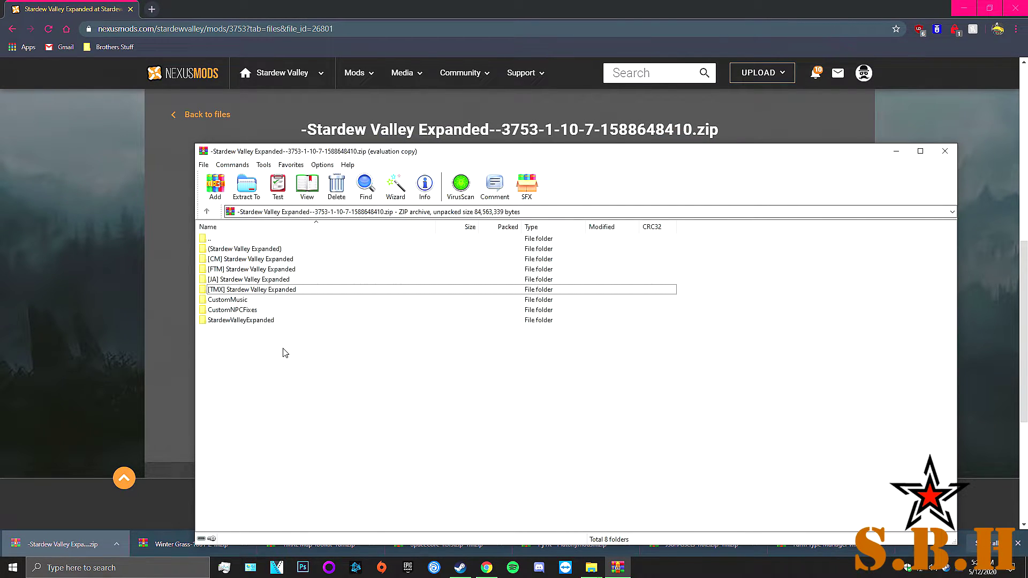
{"action": "left_click_drag", "start_coordinate": [283, 349], "coordinate": [254, 357]}
Browse the [JA] and [FTM] folders, then enter [TMX] Stardew Valley Expanded.
{"action": "double_click", "coordinate": [248, 282]}
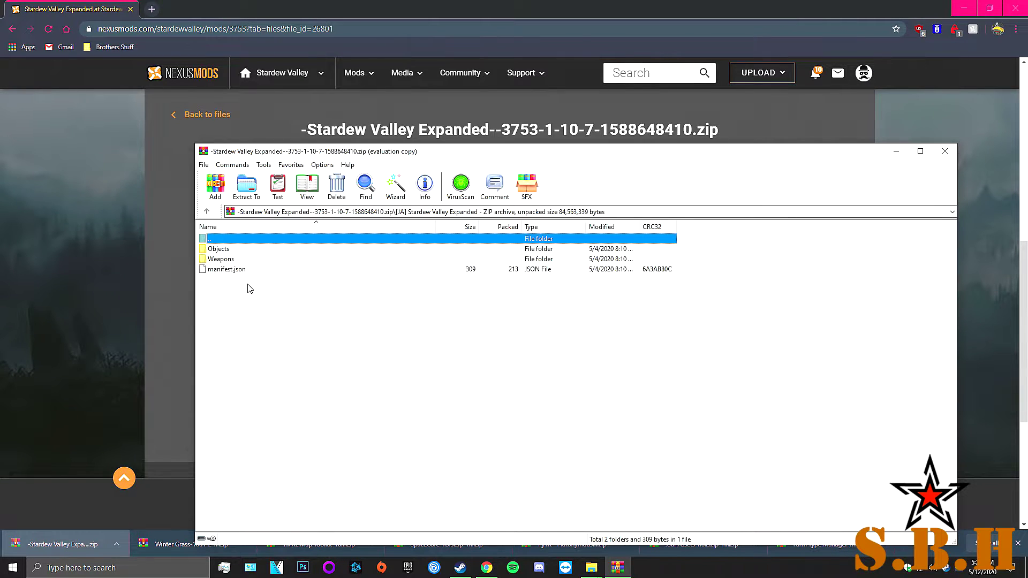
{"action": "key", "text": "BackSpace"}
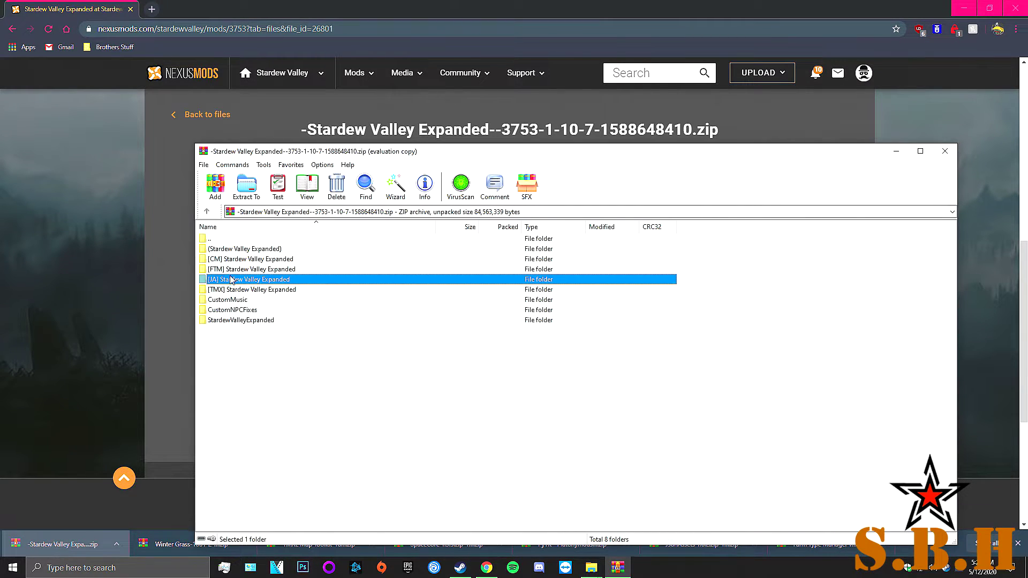
{"action": "double_click", "coordinate": [232, 271]}
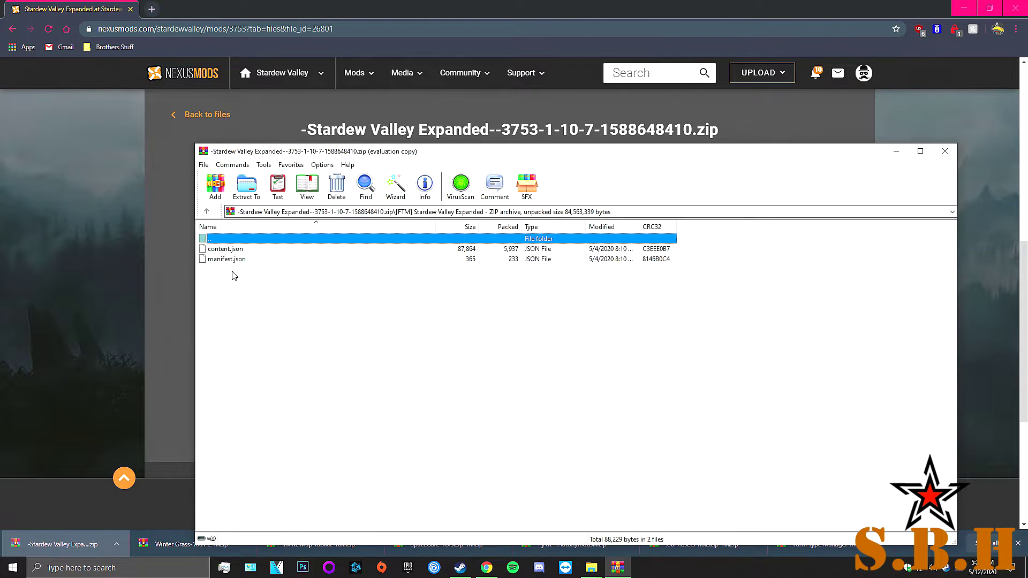
{"action": "key", "text": "BackSpace"}
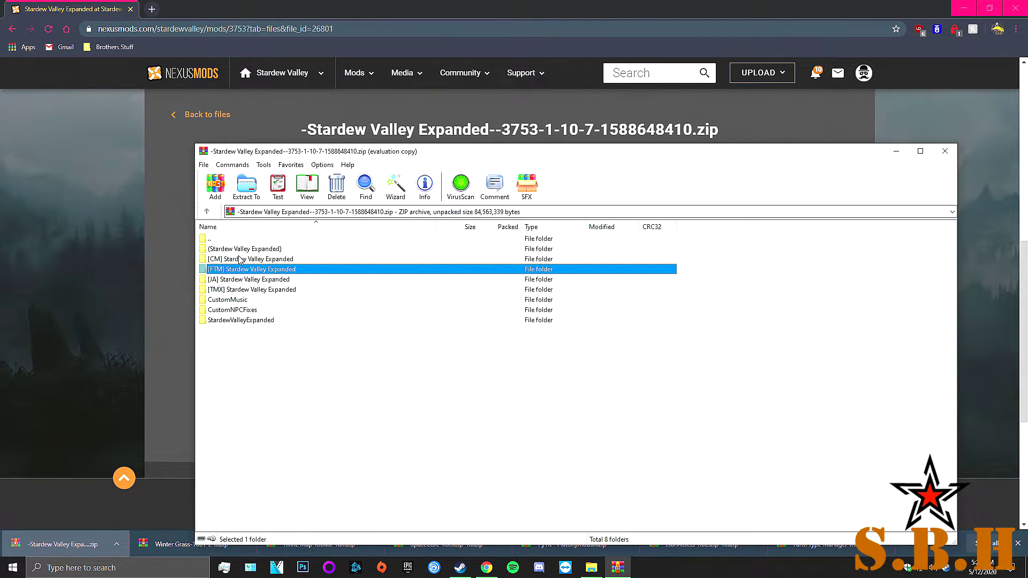
{"action": "double_click", "coordinate": [241, 289]}
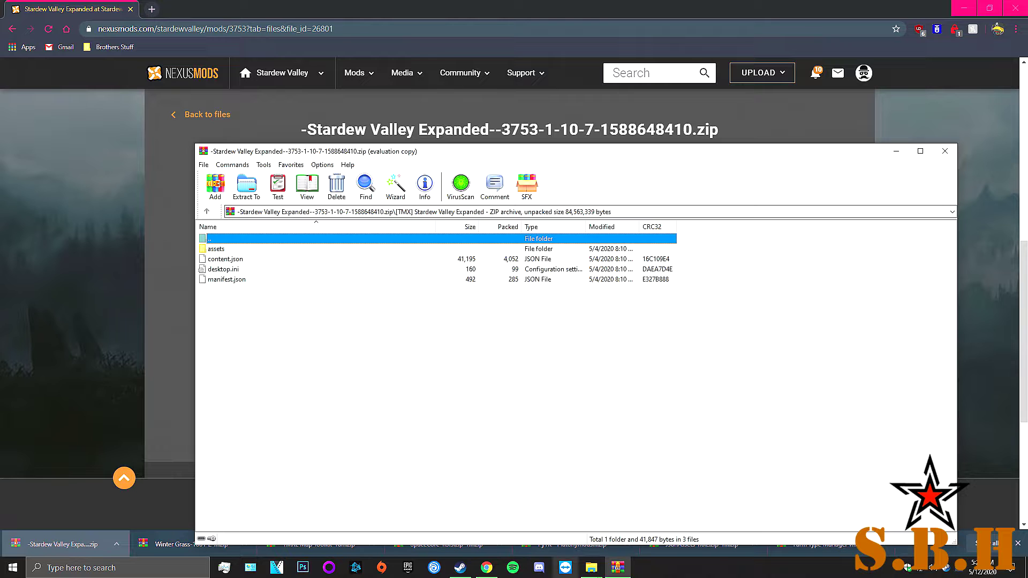
{"action": "left_click", "coordinate": [592, 567]}
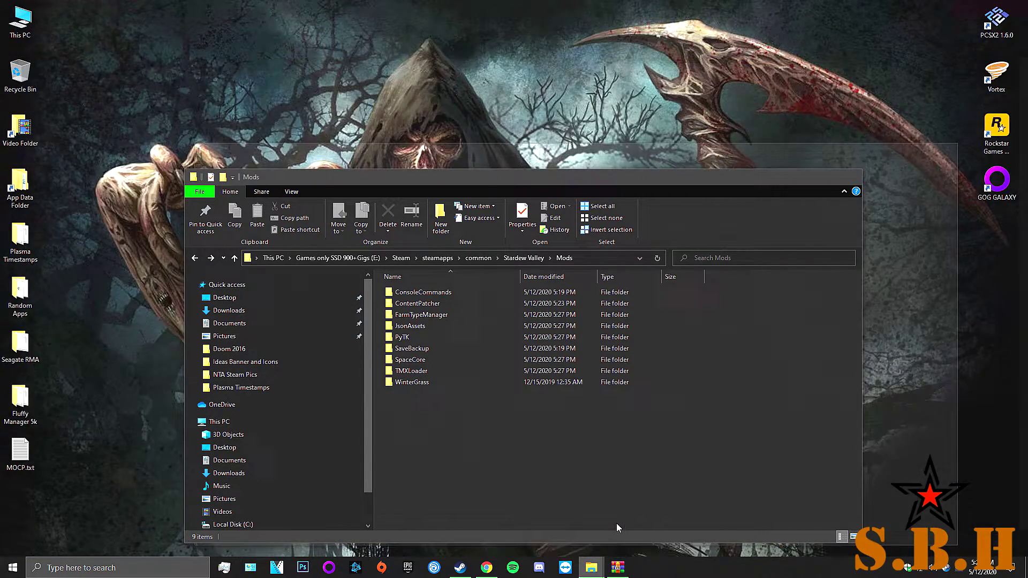
Inspect TMXLoader's assets folder in Mods, then back WinRAR out of the archive's folders.
{"action": "left_click", "coordinate": [619, 528]}
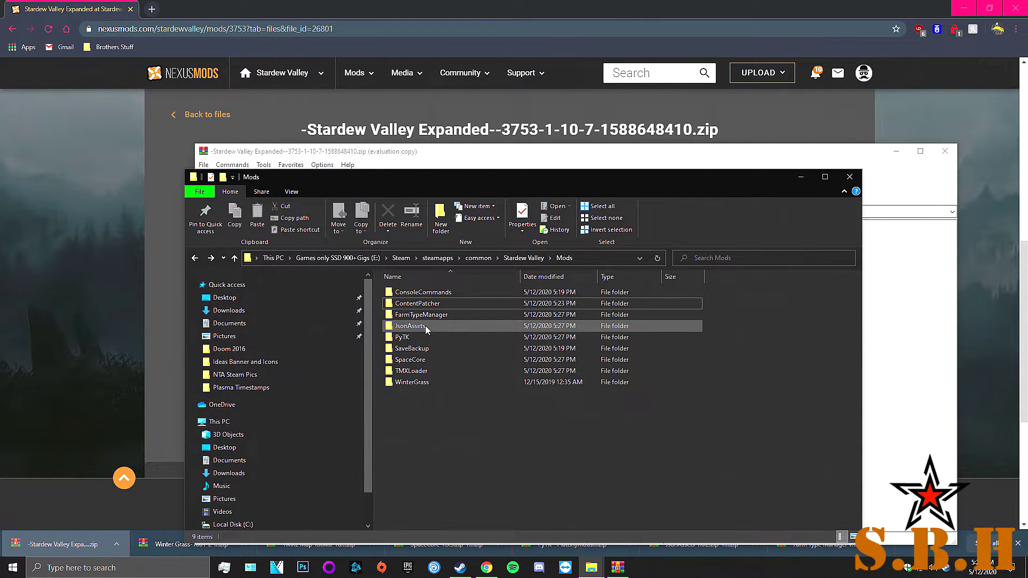
{"action": "double_click", "coordinate": [419, 371]}
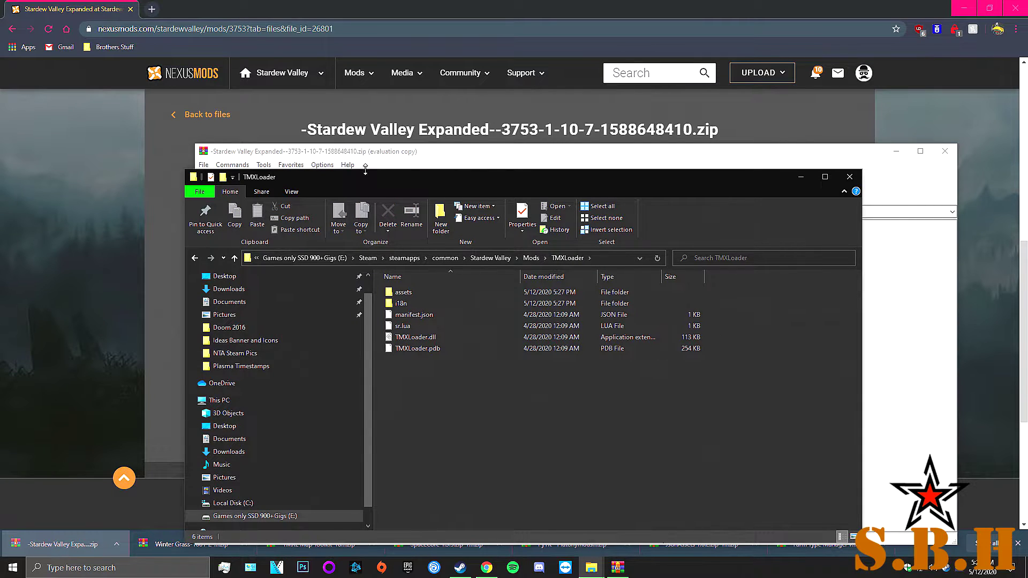
{"action": "left_click_drag", "start_coordinate": [362, 179], "coordinate": [315, 310]}
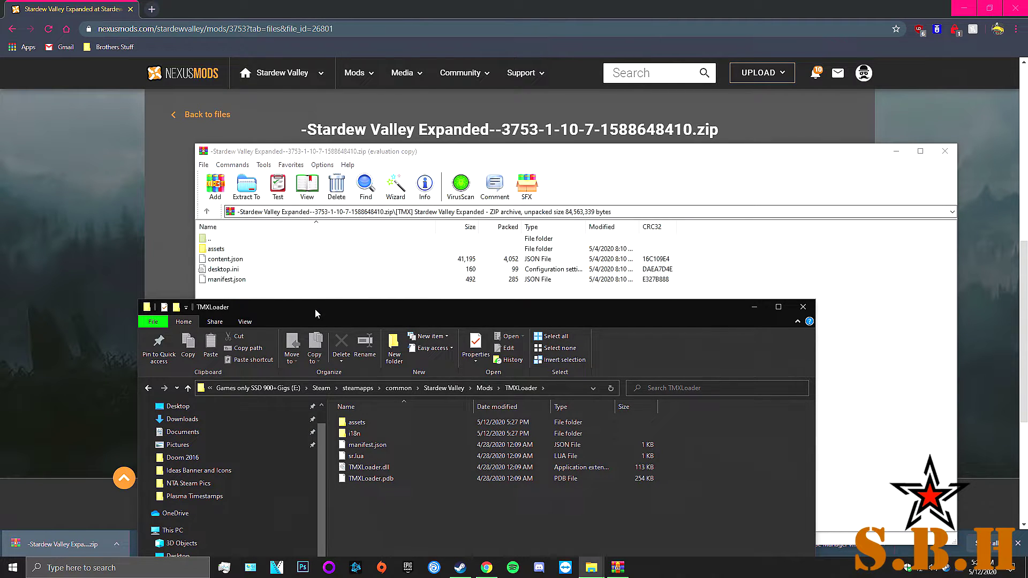
{"action": "double_click", "coordinate": [223, 251]}
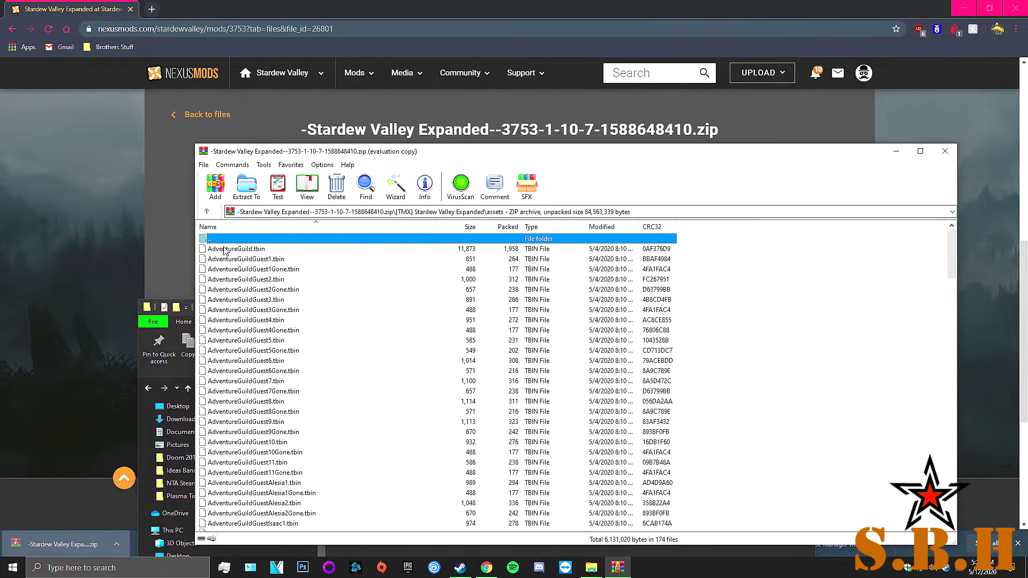
{"action": "left_click", "coordinate": [172, 324]}
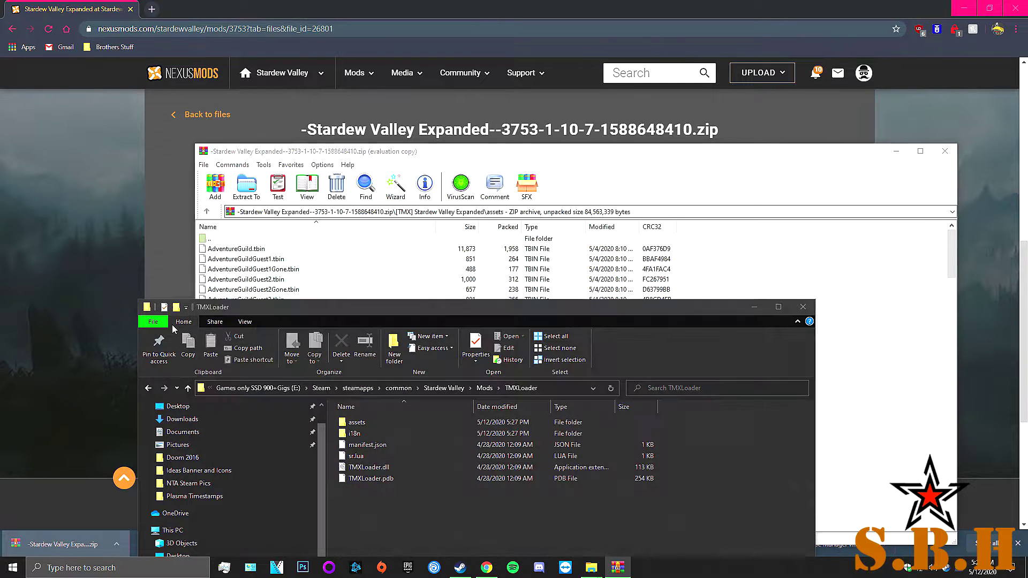
{"action": "double_click", "coordinate": [356, 422]}
{"action": "key", "text": "BackSpace"}
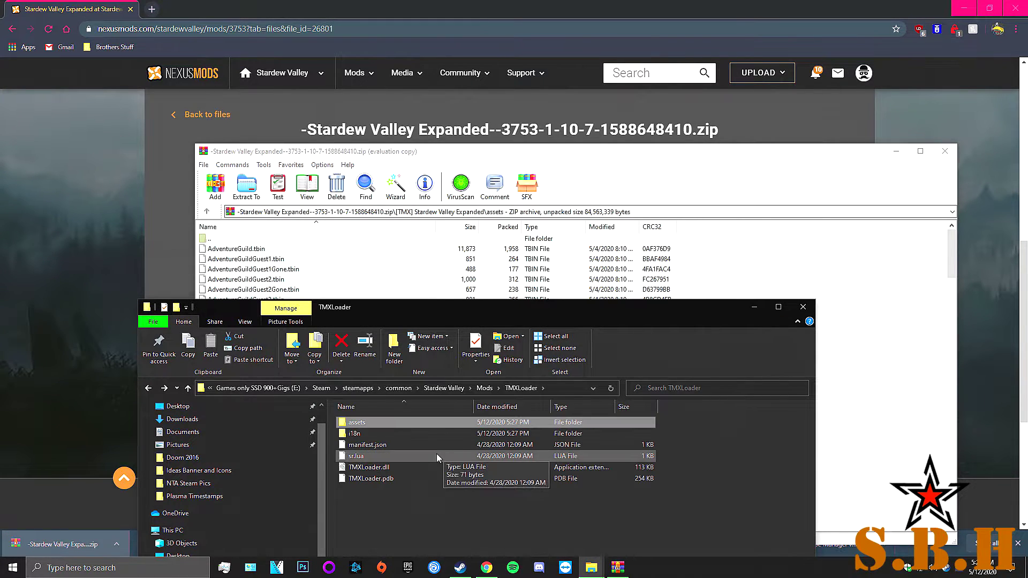
{"action": "left_click", "coordinate": [207, 211]}
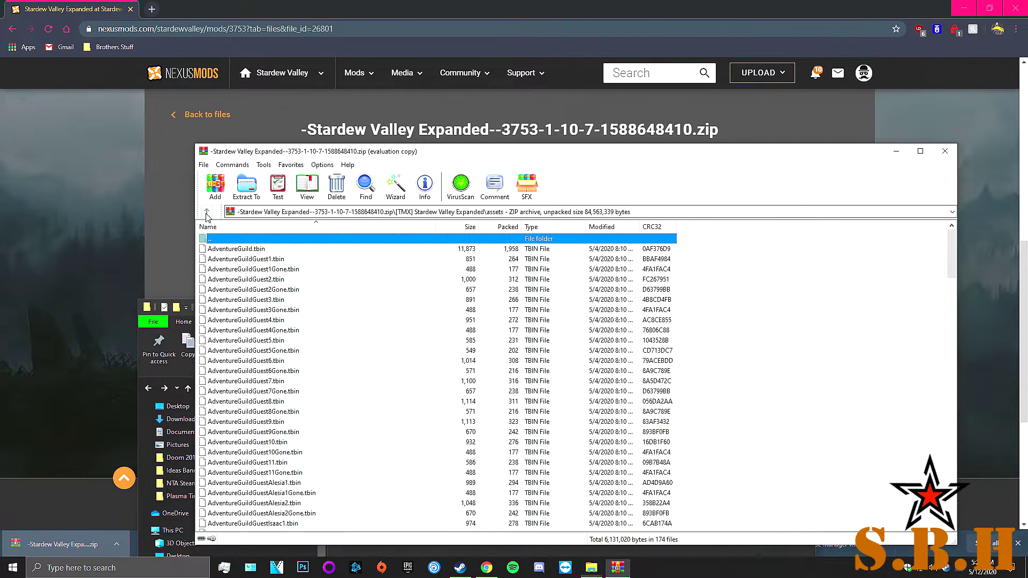
{"action": "left_click", "coordinate": [207, 212]}
Go back to Downloads and reopen the Stardew Valley Expanded zip in WinRAR.
{"action": "left_click", "coordinate": [207, 212]}
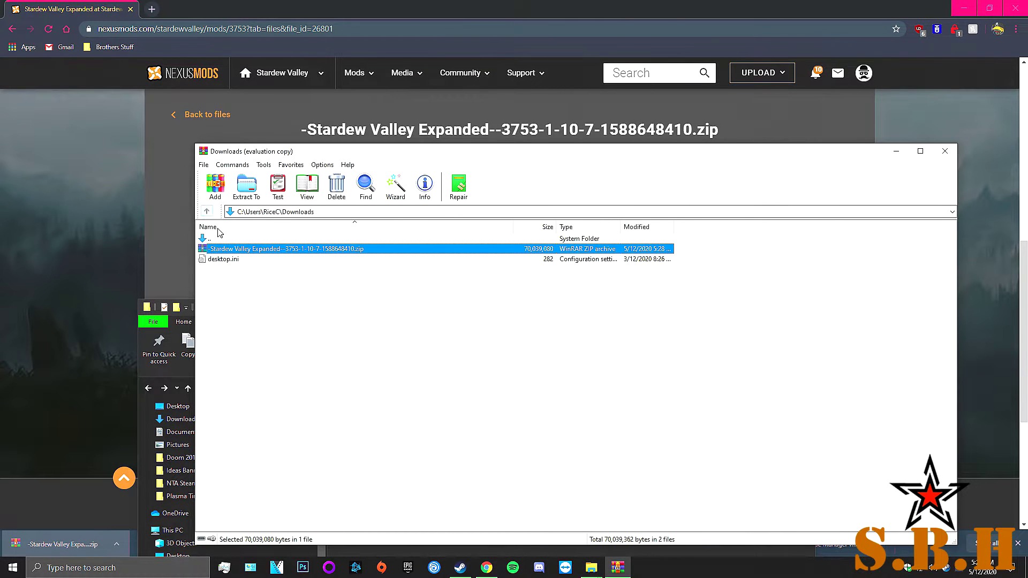
{"action": "left_click", "coordinate": [234, 274]}
{"action": "right_click", "coordinate": [235, 250]}
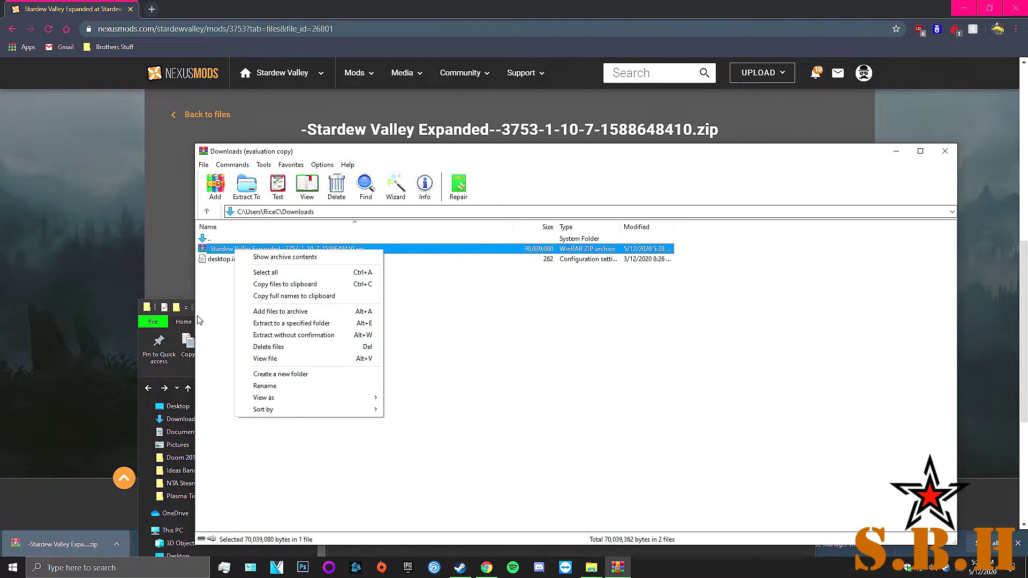
{"action": "left_click", "coordinate": [217, 252]}
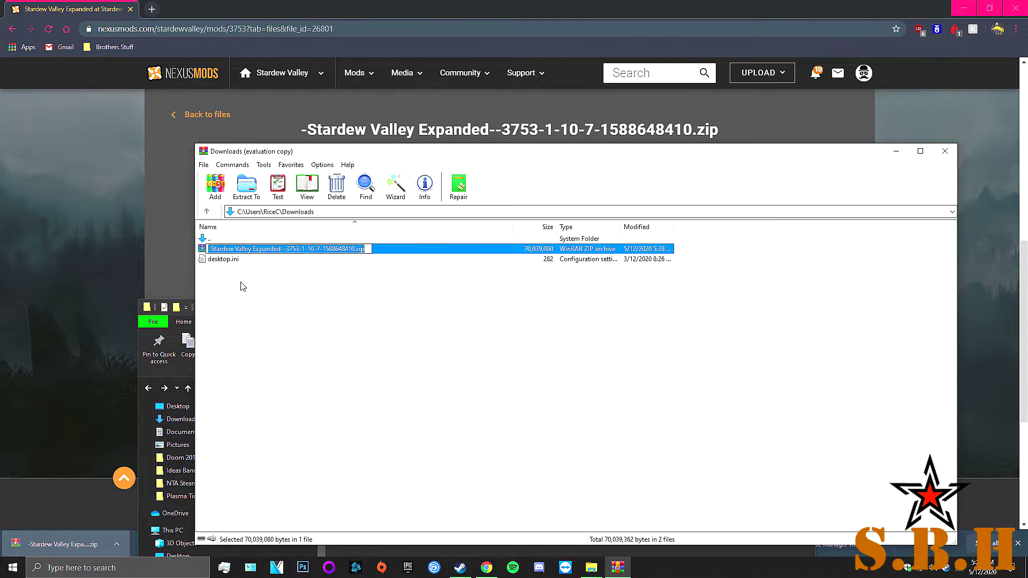
{"action": "left_click", "coordinate": [264, 280]}
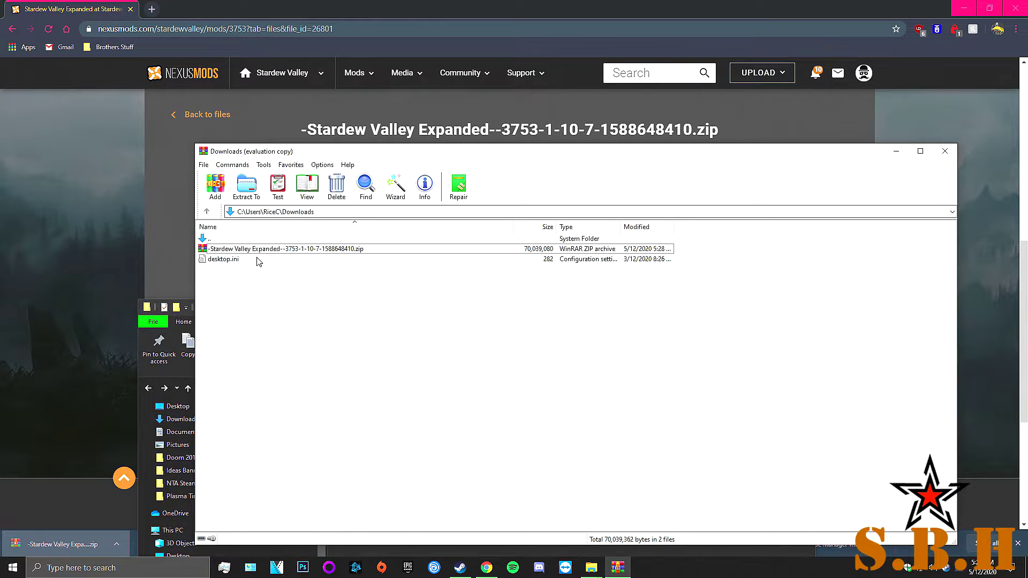
{"action": "key", "text": "Return"}
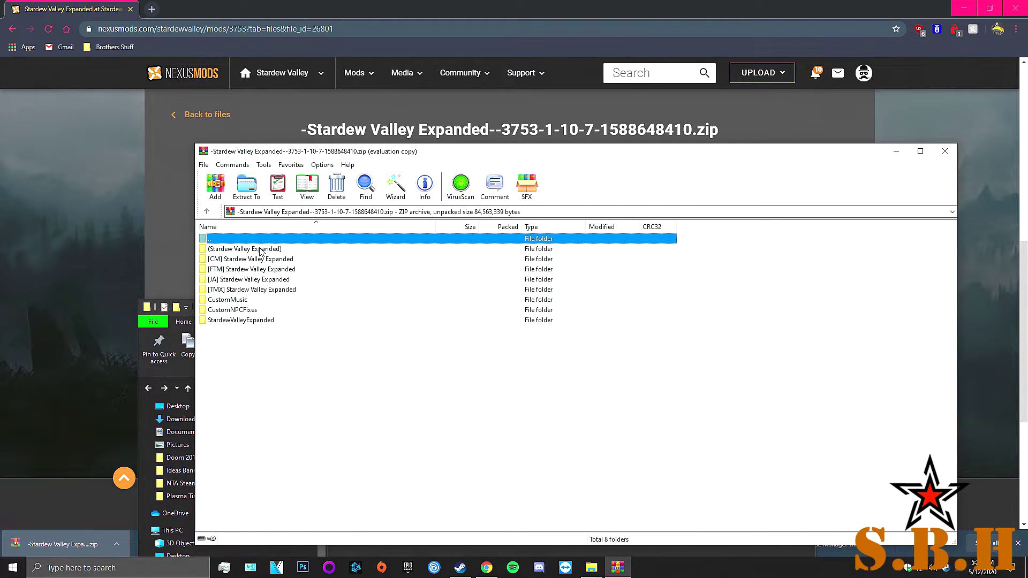
Extract all 8 archive folders to E:\Steam\steamapps\common\Stardew Valley\Mods.
{"action": "left_click_drag", "start_coordinate": [302, 353], "coordinate": [245, 246]}
{"action": "right_click", "coordinate": [241, 264]}
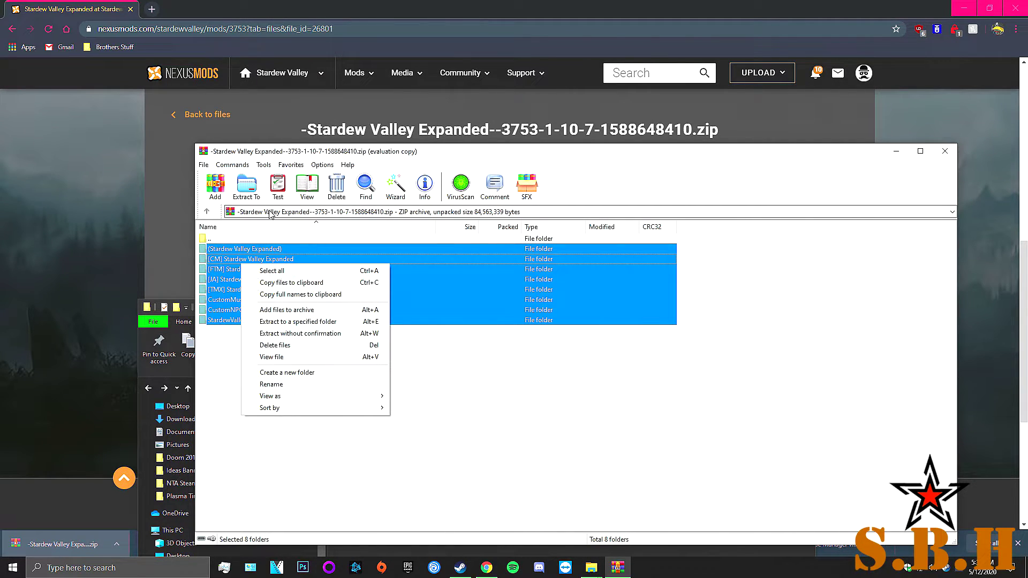
{"action": "left_click", "coordinate": [249, 186]}
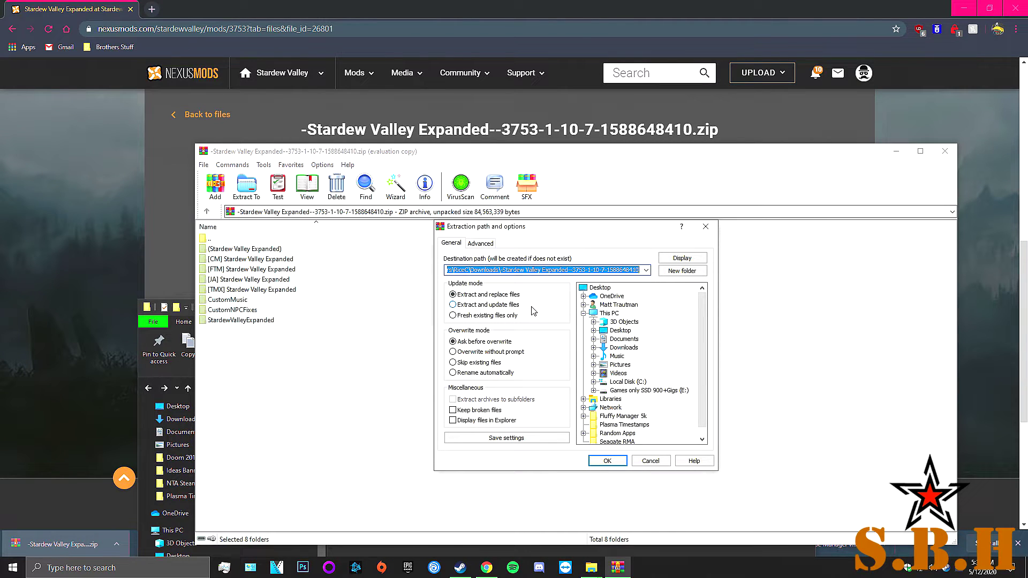
{"action": "key", "text": "ctrl+v"}
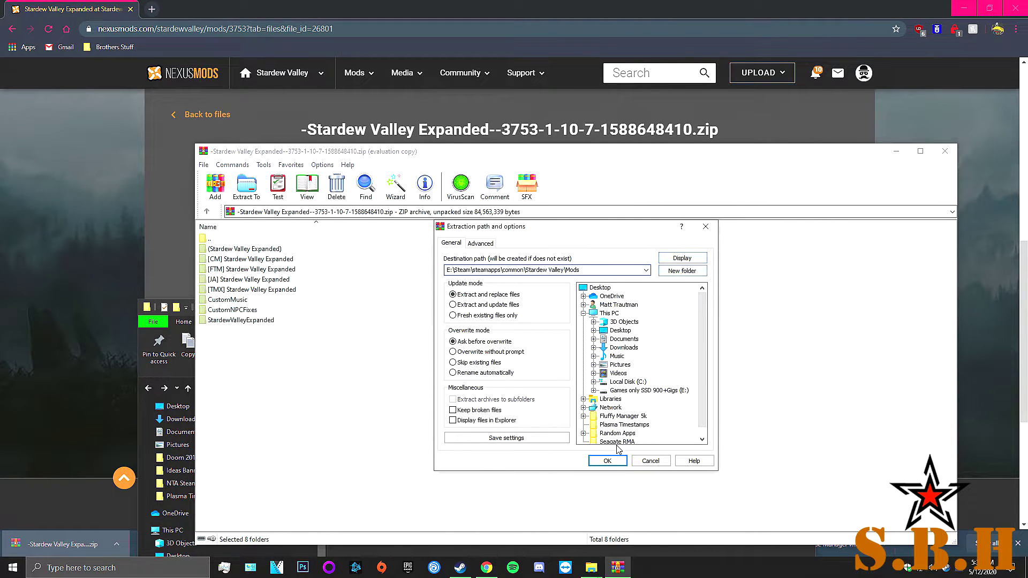
{"action": "left_click", "coordinate": [607, 460]}
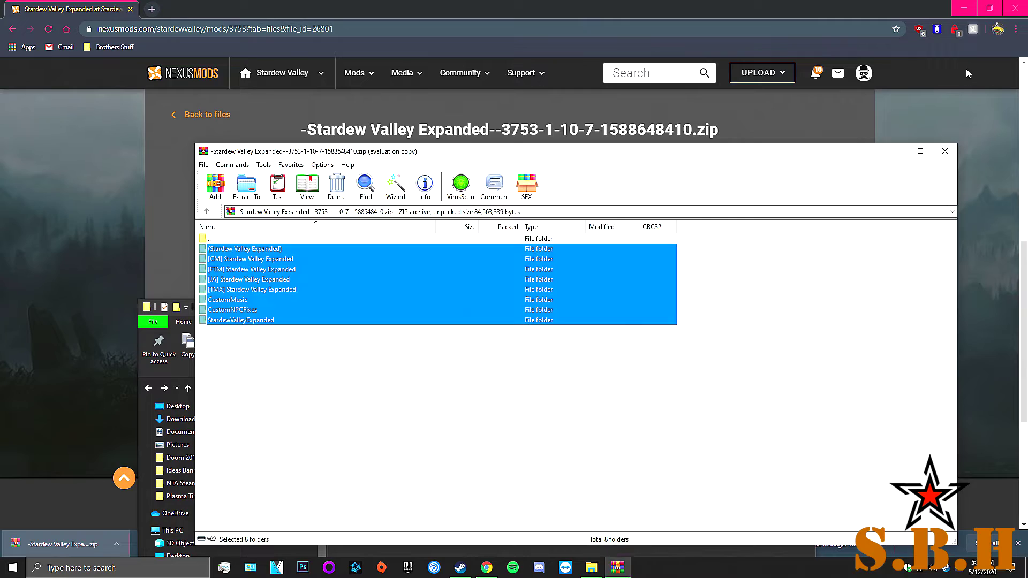
Close the Nexus Mods browser window and the WinRAR archive.
{"action": "left_click", "coordinate": [950, 143]}
{"action": "left_click", "coordinate": [1015, 8]}
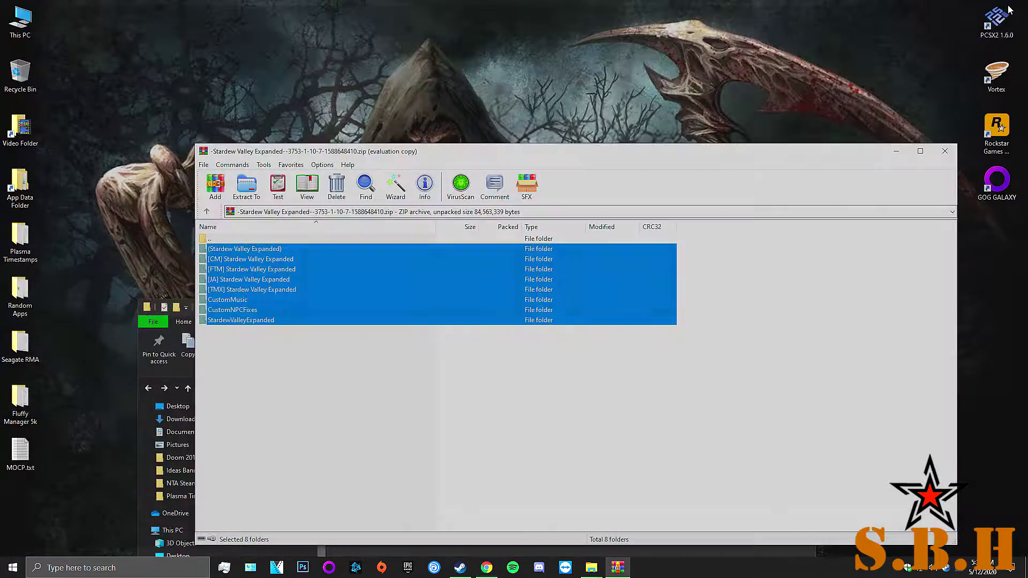
{"action": "left_click", "coordinate": [945, 151]}
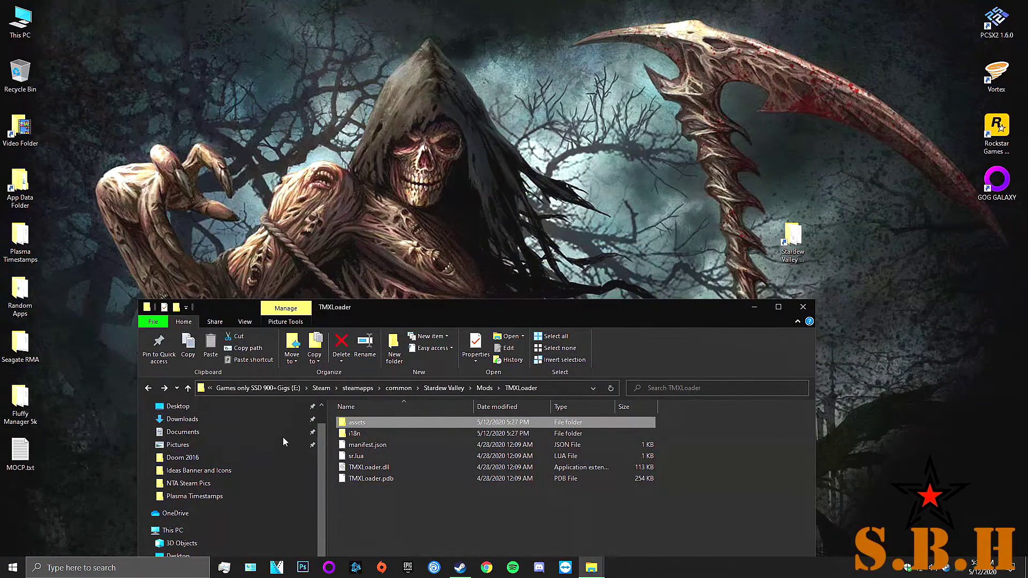
Check the (Stardew Valley Expanded) folder and its assets in Mods, then return to the Stardew Valley folder.
{"action": "left_click", "coordinate": [803, 307]}
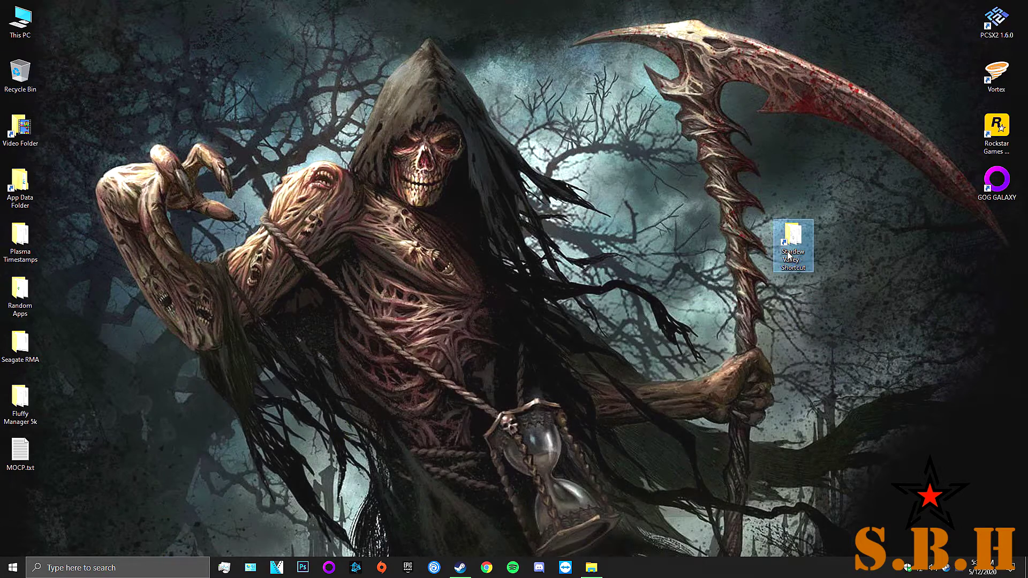
{"action": "double_click", "coordinate": [792, 238]}
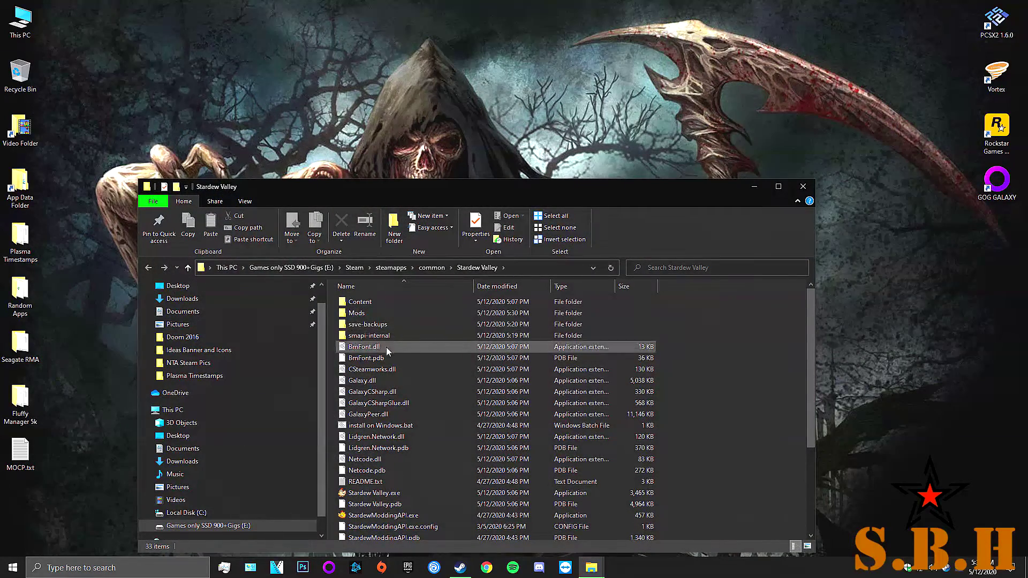
{"action": "double_click", "coordinate": [408, 314]}
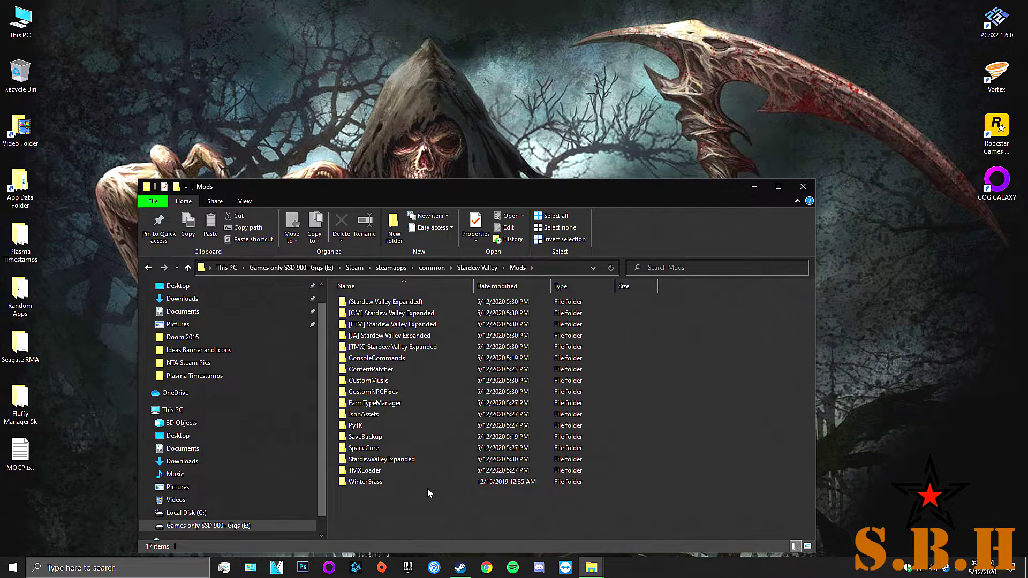
{"action": "double_click", "coordinate": [458, 303]}
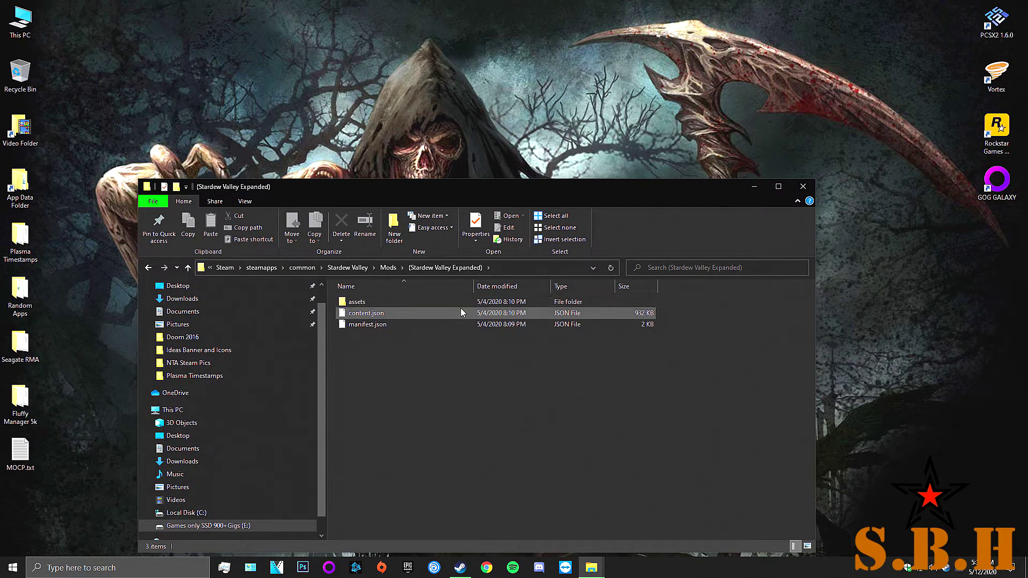
{"action": "double_click", "coordinate": [461, 303]}
{"action": "key", "text": "BackSpace"}
{"action": "key", "text": "BackSpace"}
{"action": "key", "text": "BackSpace"}
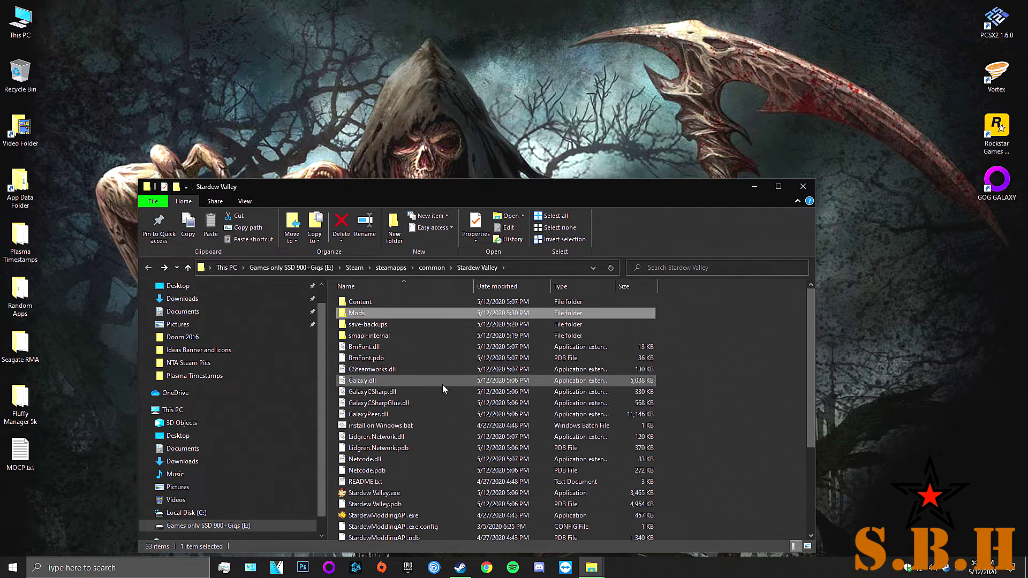
{"action": "left_click", "coordinate": [397, 514]}
Launch StardewModdingAPI.exe and bring the running Stardew Valley game window to the front.
{"action": "double_click", "coordinate": [397, 514]}
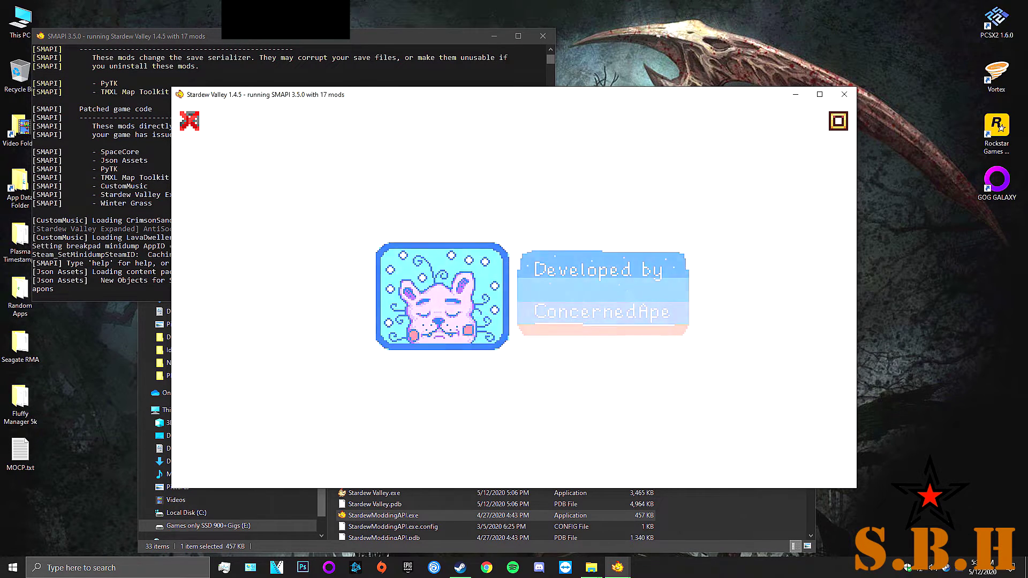
{"action": "left_click", "coordinate": [452, 575]}
{"action": "left_click", "coordinate": [672, 519]}
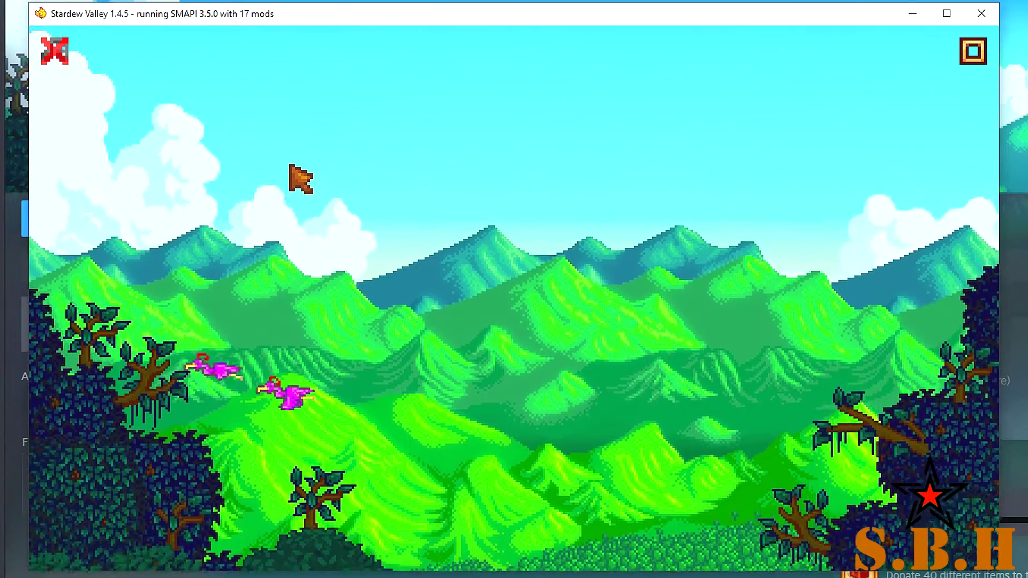
Skip the intro, begin a new farm, unmute the music and randomise the farmer's appearance repeatedly.
{"action": "left_click", "coordinate": [390, 167]}
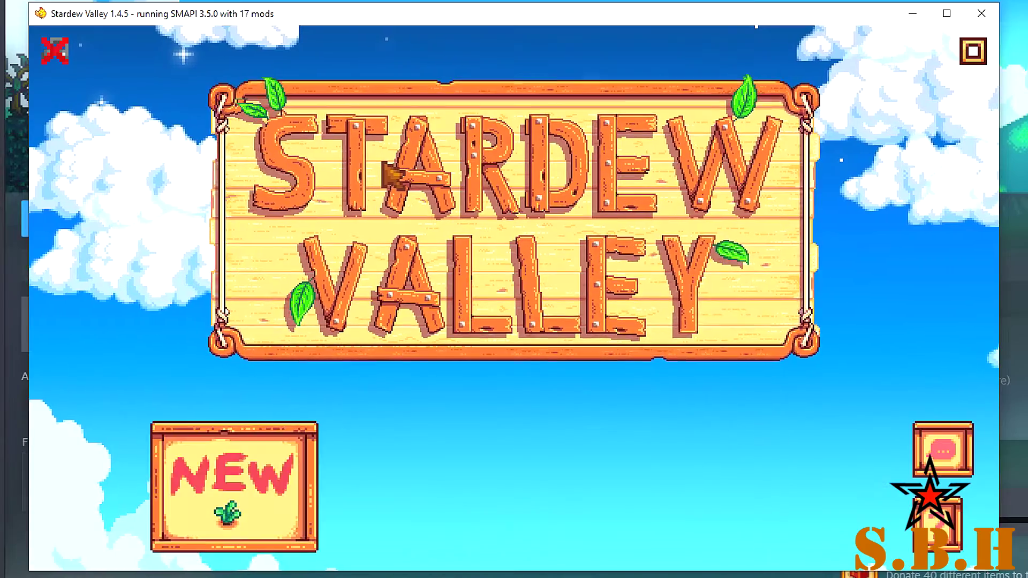
{"action": "left_click", "coordinate": [277, 470]}
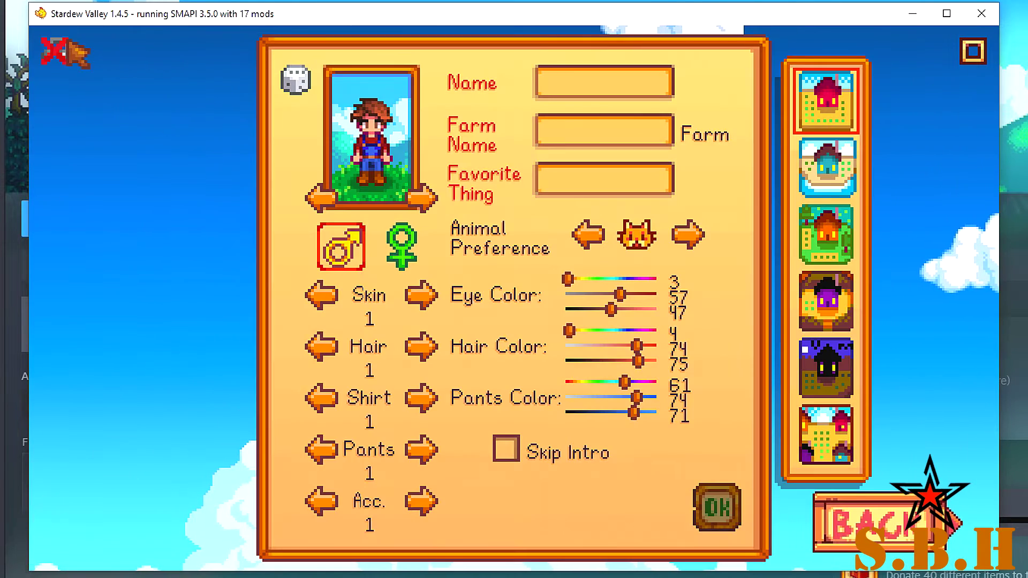
{"action": "left_click", "coordinate": [68, 45]}
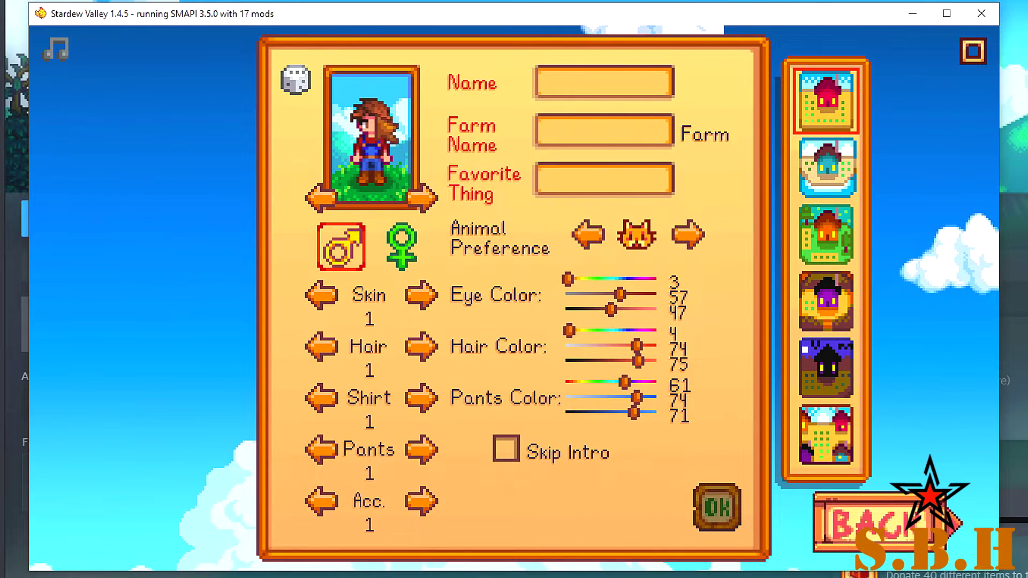
{"action": "left_click", "coordinate": [298, 80]}
{"action": "left_click", "coordinate": [298, 79]}
{"action": "left_click", "coordinate": [298, 79]}
{"action": "left_click", "coordinate": [298, 79]}
{"action": "left_click", "coordinate": [298, 79]}
{"action": "left_click", "coordinate": [298, 79]}
{"action": "left_click", "coordinate": [298, 80]}
{"action": "left_click", "coordinate": [298, 80]}
{"action": "left_click", "coordinate": [297, 81]}
{"action": "left_click", "coordinate": [298, 80]}
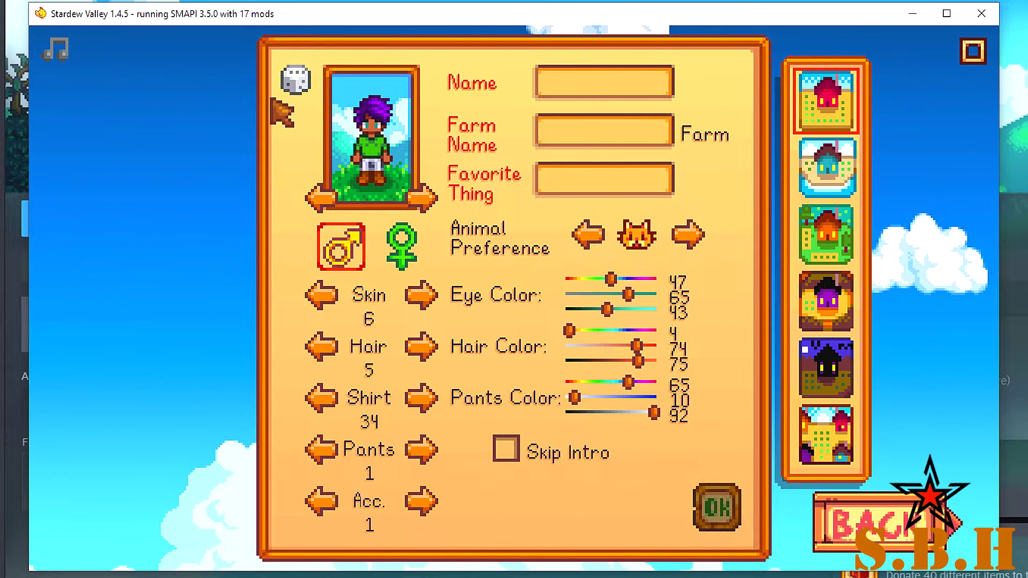
{"action": "left_click", "coordinate": [297, 80]}
{"action": "left_click", "coordinate": [298, 80]}
{"action": "left_click", "coordinate": [297, 80]}
Enter the farmer's name, farm name Starblind and favourite thing Modding.
{"action": "left_click", "coordinate": [551, 89]}
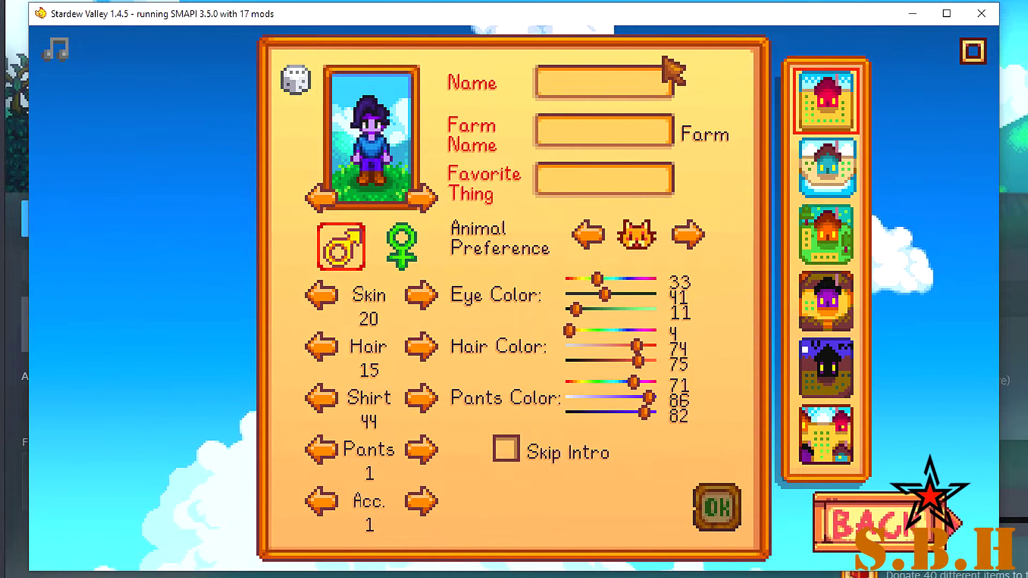
{"action": "type", "text": "Sta"}
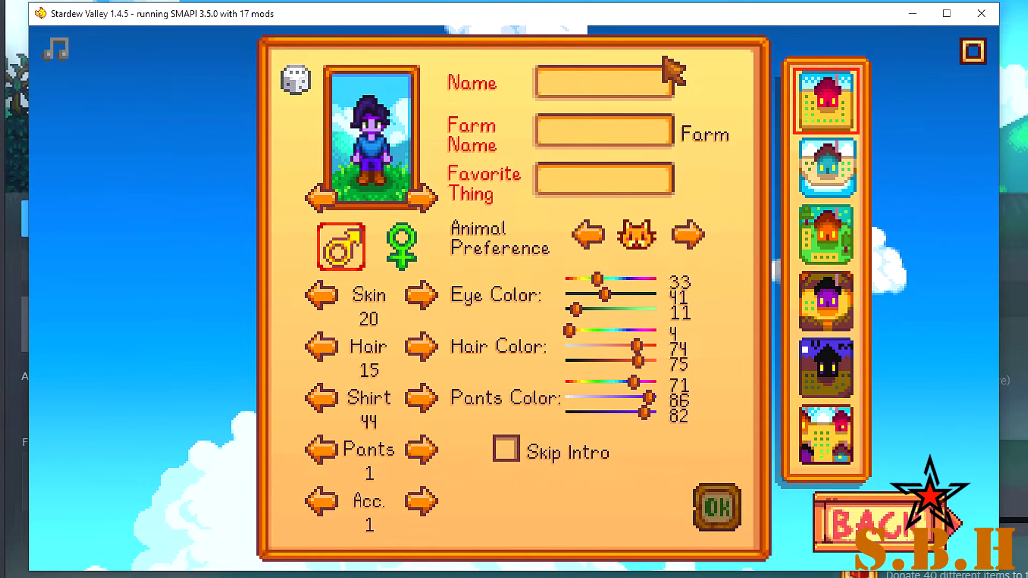
{"action": "type", "text": "rblind"}
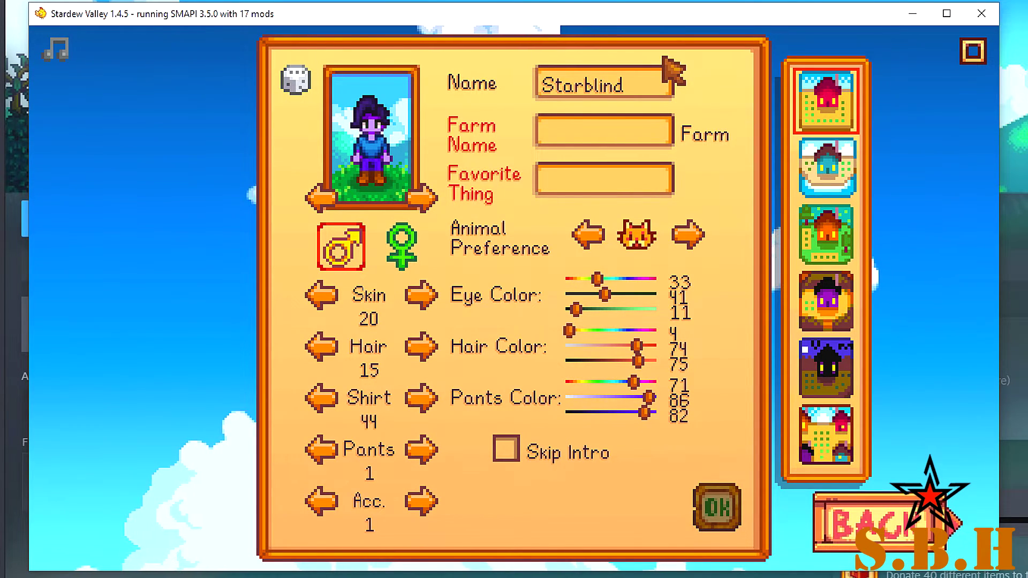
{"action": "key", "text": "Tab"}
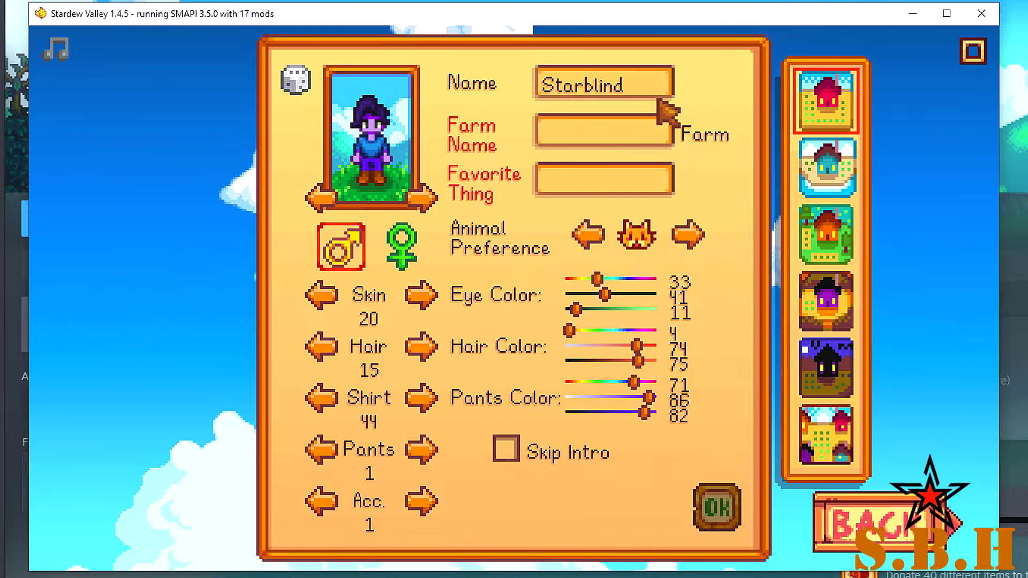
{"action": "left_click", "coordinate": [664, 83]}
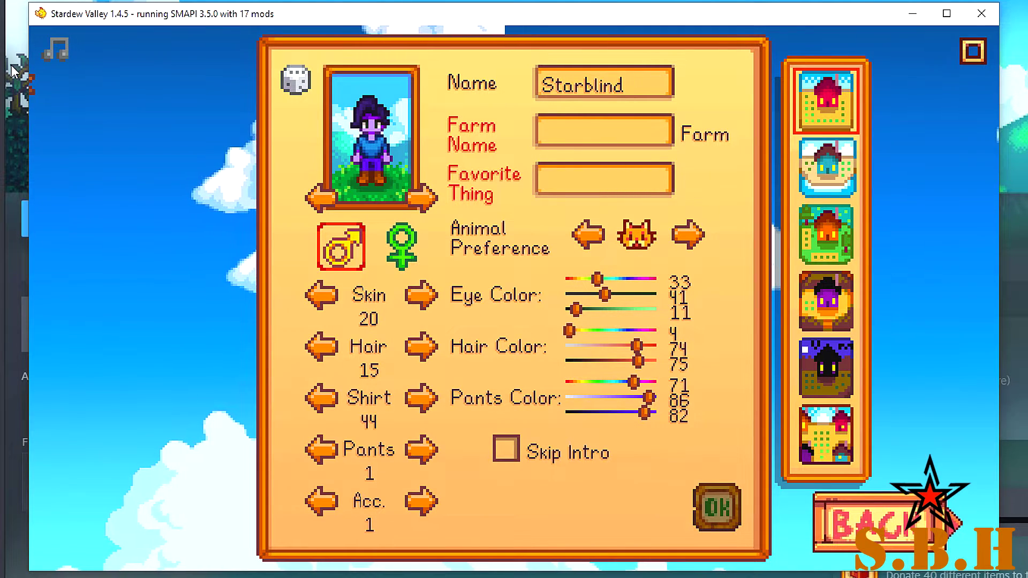
{"action": "key", "text": "BackSpace"}
{"action": "key", "text": "BackSpace"}
{"action": "key", "text": "BackSpace"}
{"action": "key", "text": "BackSpace"}
{"action": "key", "text": "BackSpace"}
{"action": "key", "text": "BackSpace"}
{"action": "key", "text": "BackSpace"}
{"action": "key", "text": "BackSpace"}
{"action": "key", "text": "BackSpace"}
{"action": "type", "text": "Faith"}
{"action": "key", "text": "Tab"}
{"action": "type", "text": "Star"}
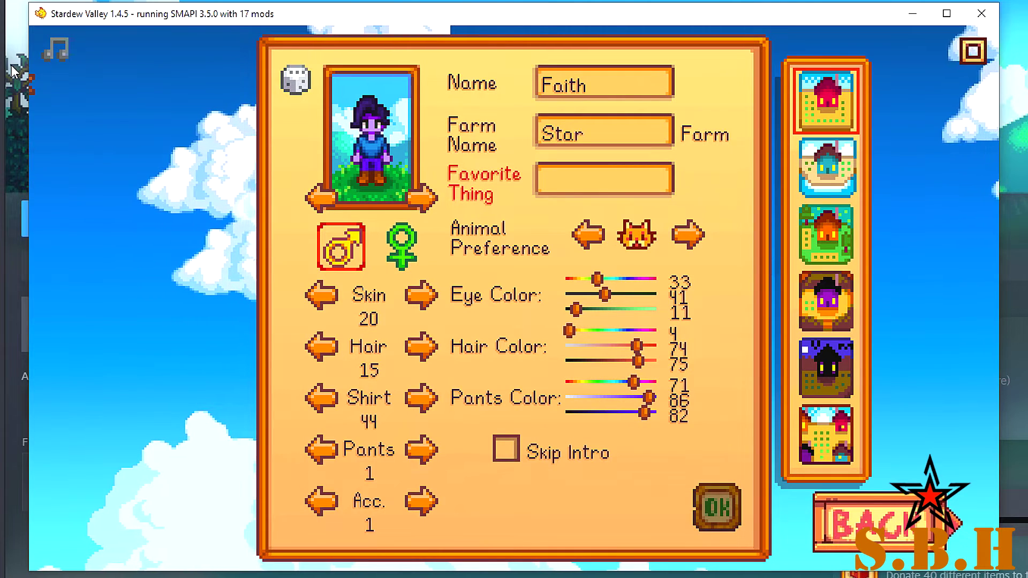
{"action": "type", "text": "blind"}
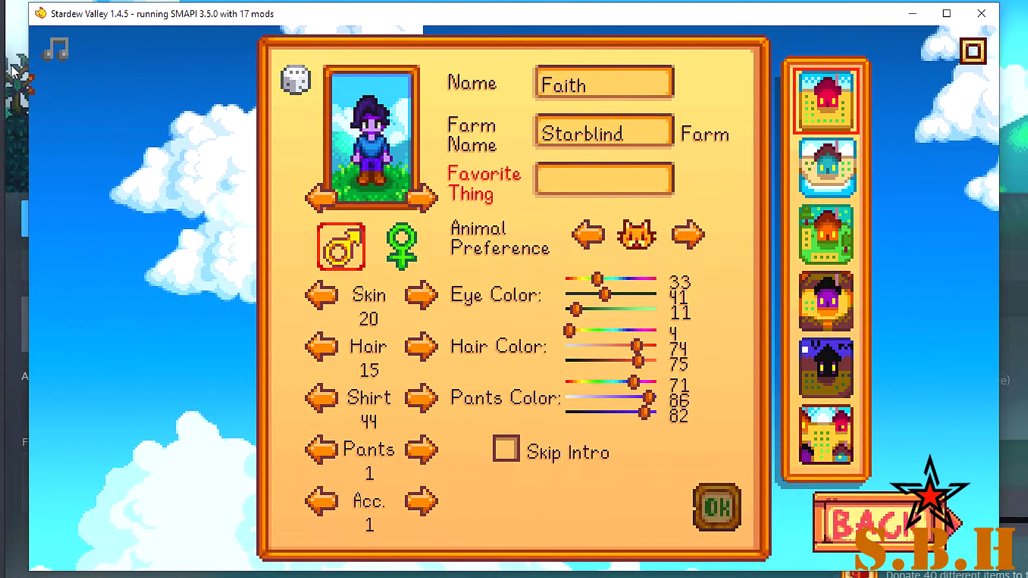
{"action": "key", "text": "Tab"}
{"action": "type", "text": "Modding"}
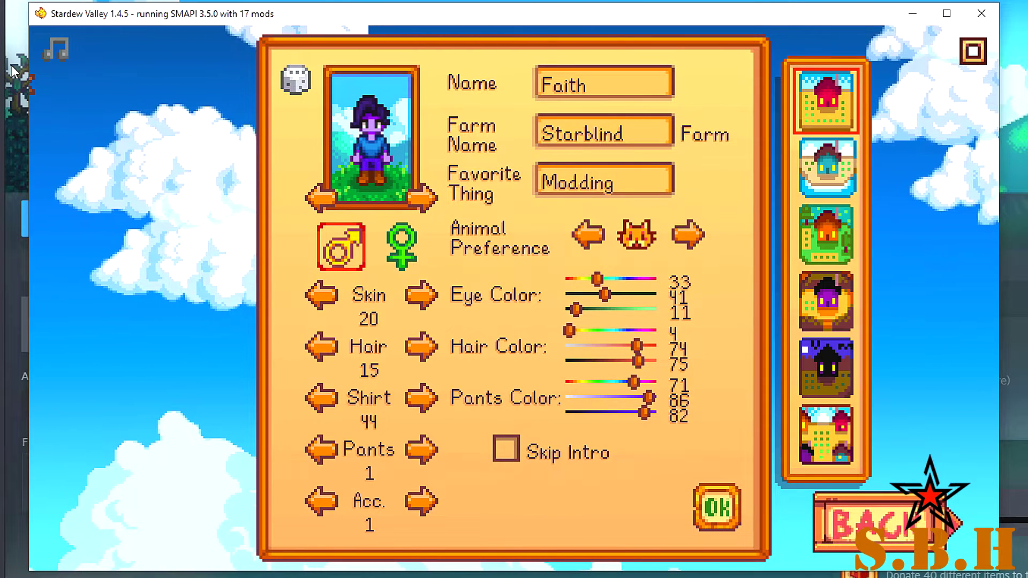
Change the pet preference from cat to the yellow floppy-eared dog.
{"action": "left_click", "coordinate": [589, 235]}
{"action": "left_click", "coordinate": [589, 235]}
{"action": "left_click", "coordinate": [589, 236]}
{"action": "left_click", "coordinate": [589, 235]}
{"action": "left_click", "coordinate": [589, 236]}
{"action": "left_click", "coordinate": [589, 236]}
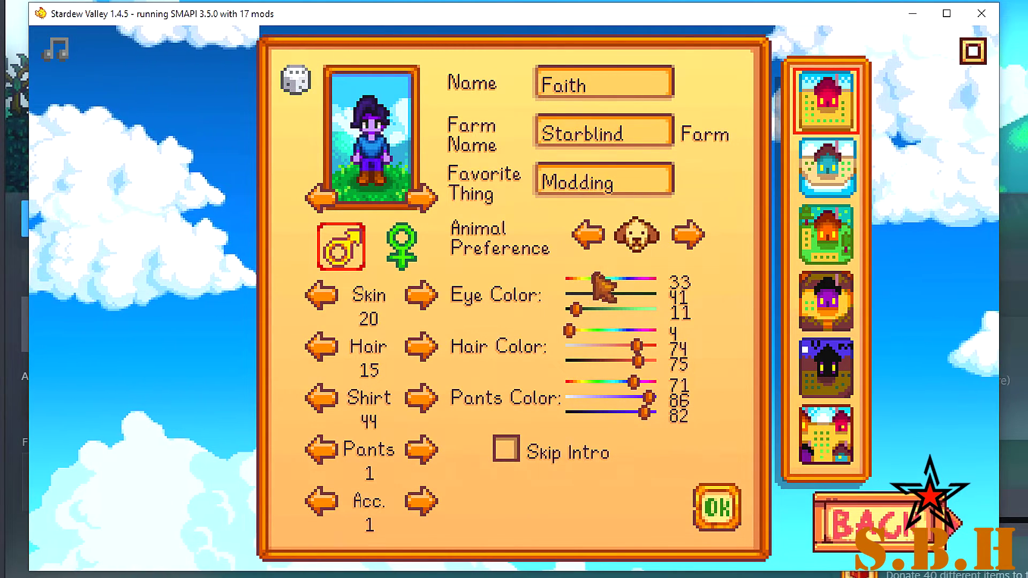
Set hairstyle 19 and skin tone 13, and darken the hair colour slider.
{"action": "left_click", "coordinate": [425, 349]}
{"action": "left_click", "coordinate": [424, 351]}
{"action": "left_click", "coordinate": [424, 351]}
{"action": "left_click", "coordinate": [424, 351]}
{"action": "left_click", "coordinate": [424, 350]}
{"action": "left_click", "coordinate": [336, 348]}
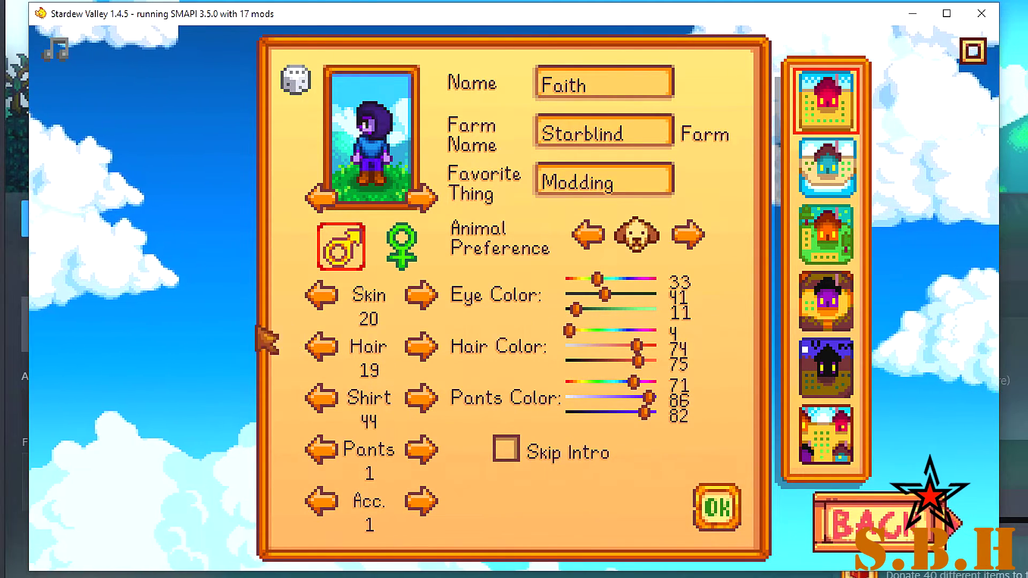
{"action": "left_click", "coordinate": [316, 295]}
{"action": "left_click", "coordinate": [313, 292]}
{"action": "left_click", "coordinate": [313, 292]}
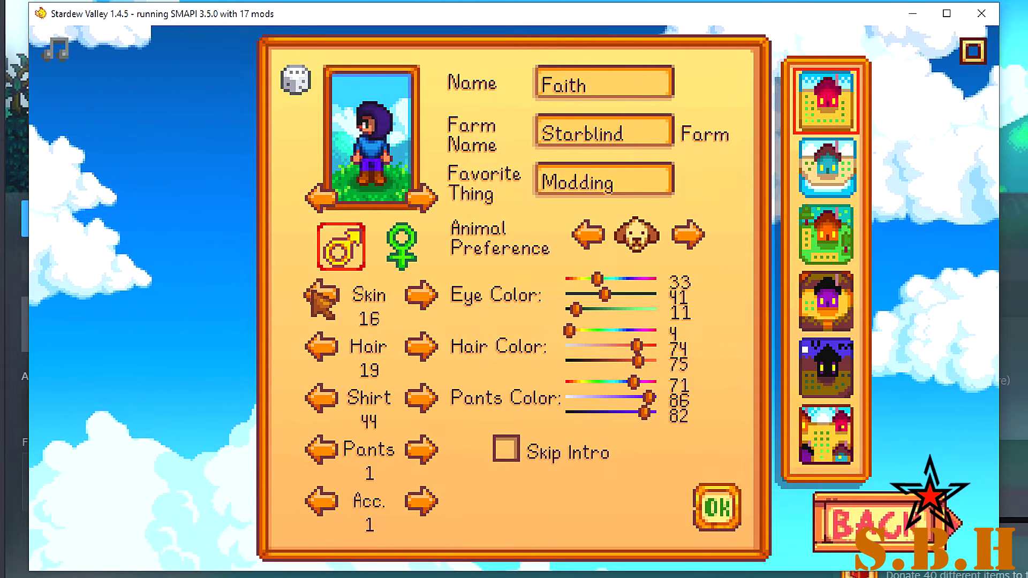
{"action": "left_click", "coordinate": [313, 292]}
{"action": "left_click", "coordinate": [315, 292]}
{"action": "left_click", "coordinate": [313, 291]}
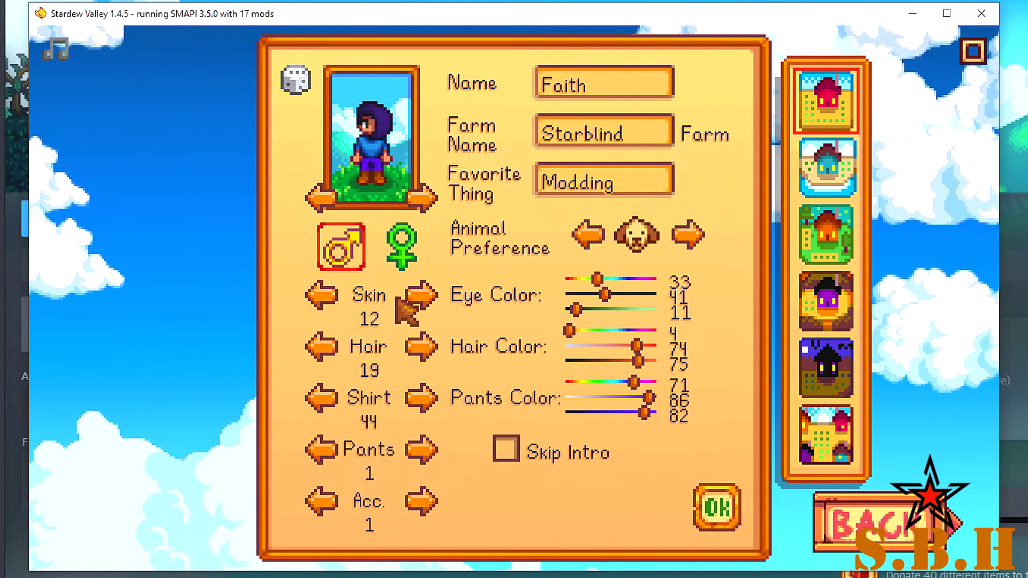
{"action": "left_click", "coordinate": [417, 294]}
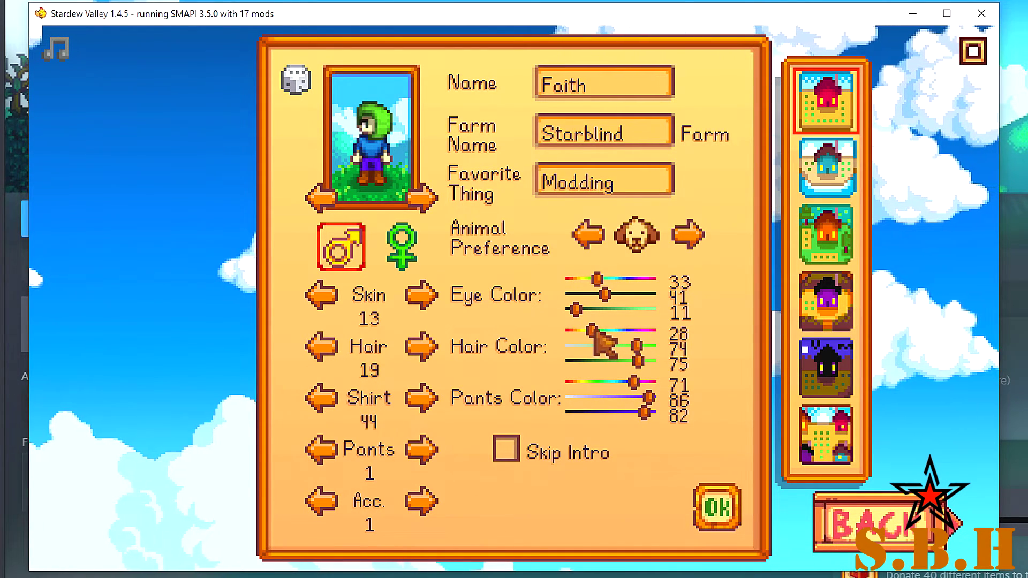
{"action": "left_click_drag", "start_coordinate": [640, 360], "coordinate": [594, 359]}
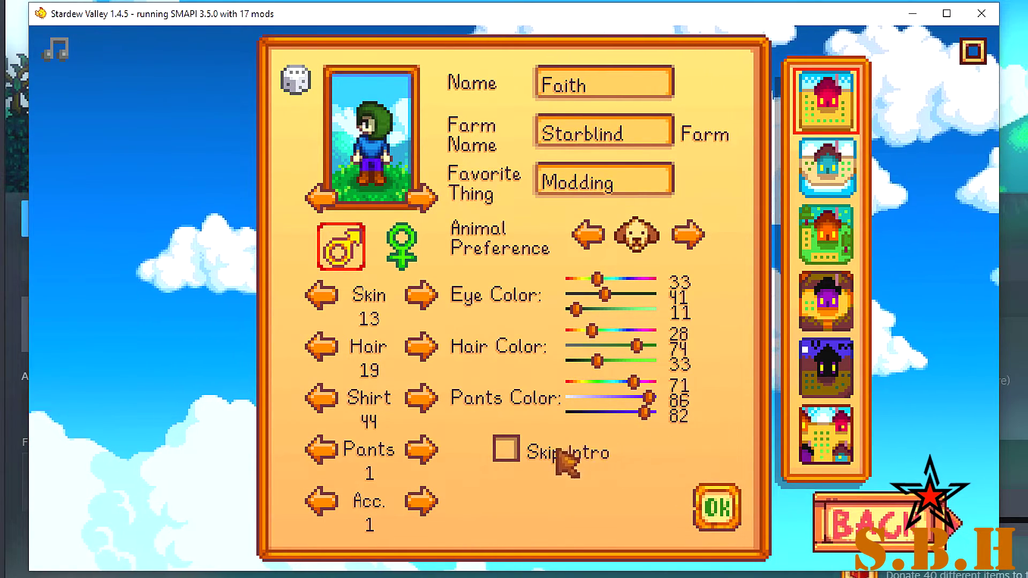
Tick Skip Intro and cycle through the pants styles.
{"action": "left_click", "coordinate": [504, 445]}
{"action": "left_click", "coordinate": [431, 443]}
{"action": "left_click", "coordinate": [431, 444]}
{"action": "left_click", "coordinate": [435, 440]}
{"action": "left_click", "coordinate": [436, 442]}
{"action": "left_click", "coordinate": [436, 442]}
{"action": "left_click", "coordinate": [436, 442]}
{"action": "left_click", "coordinate": [436, 441]}
{"action": "left_click", "coordinate": [437, 442]}
{"action": "left_click", "coordinate": [436, 441]}
{"action": "left_click", "coordinate": [437, 442]}
{"action": "left_click", "coordinate": [436, 442]}
{"action": "left_click", "coordinate": [436, 441]}
{"action": "left_click", "coordinate": [437, 442]}
{"action": "left_click", "coordinate": [437, 442]}
Set the accessory to style 5 and pants back to style 1, then confirm the character.
{"action": "left_click", "coordinate": [426, 496]}
{"action": "left_click", "coordinate": [426, 497]}
{"action": "left_click", "coordinate": [428, 496]}
{"action": "left_click", "coordinate": [423, 498]}
{"action": "left_click", "coordinate": [348, 450]}
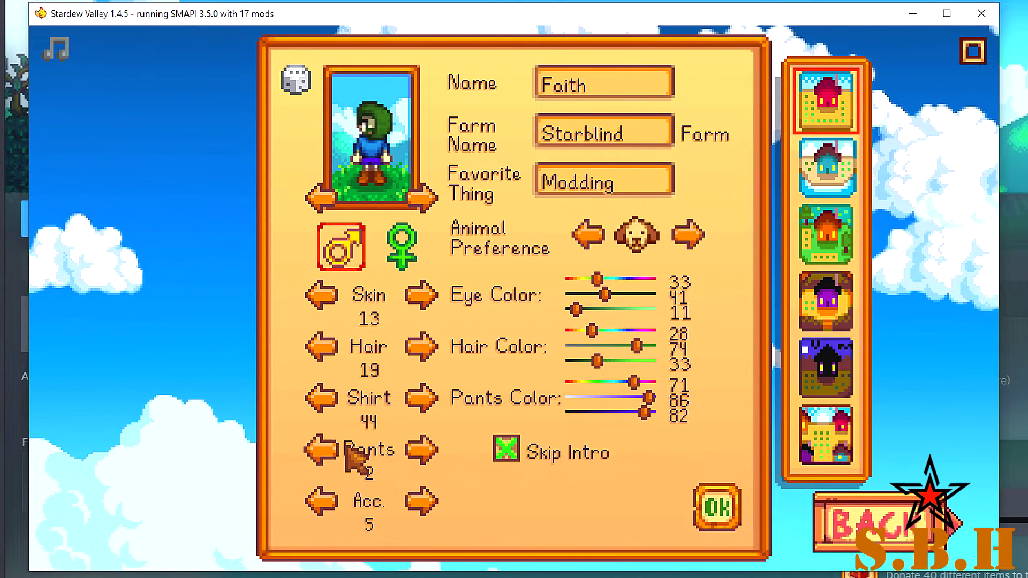
{"action": "left_click", "coordinate": [346, 449]}
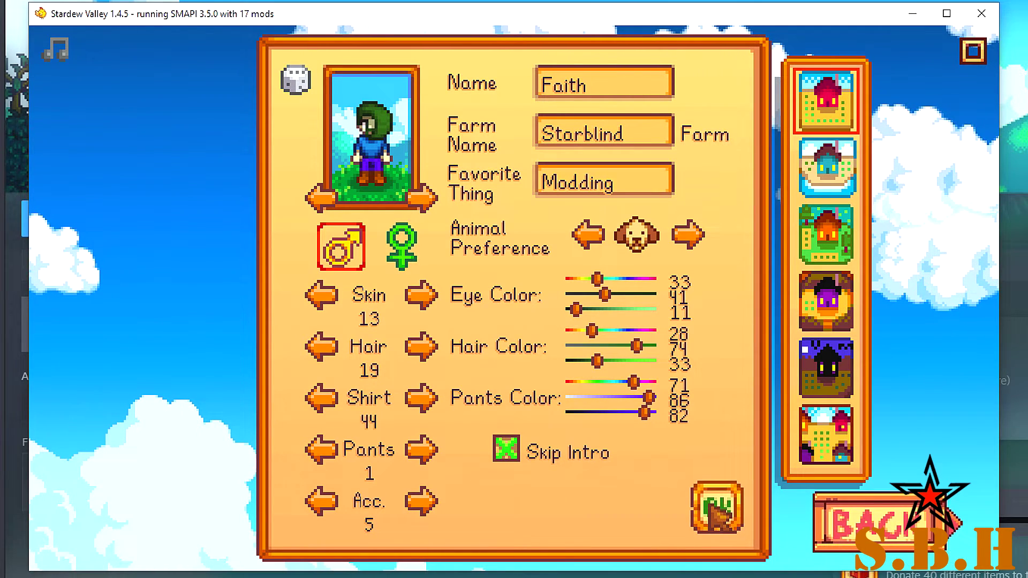
{"action": "left_click", "coordinate": [716, 508]}
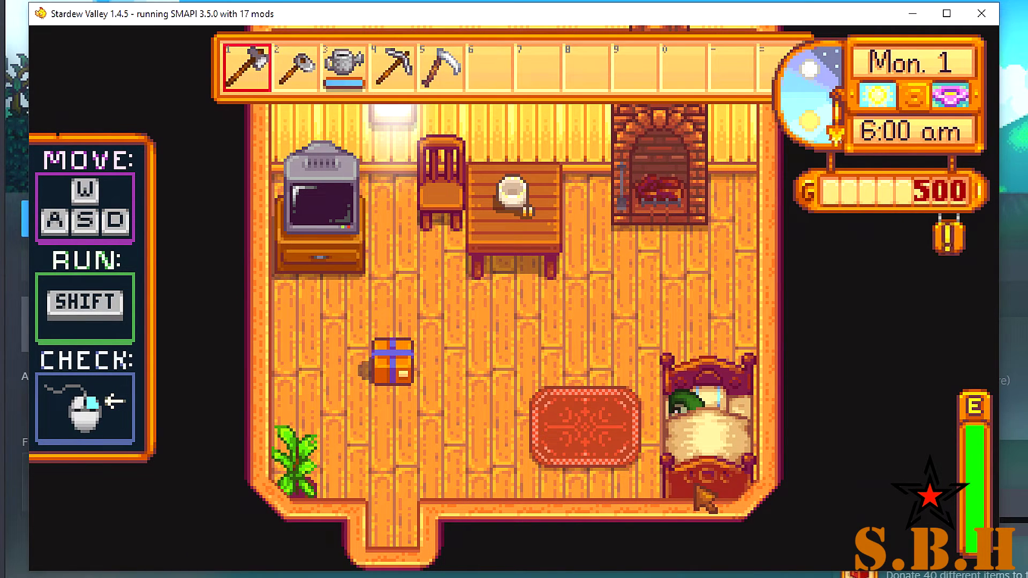
Walk to the gift box and collect the 15 Parsnip Seeds.
{"action": "key", "text": "a"}
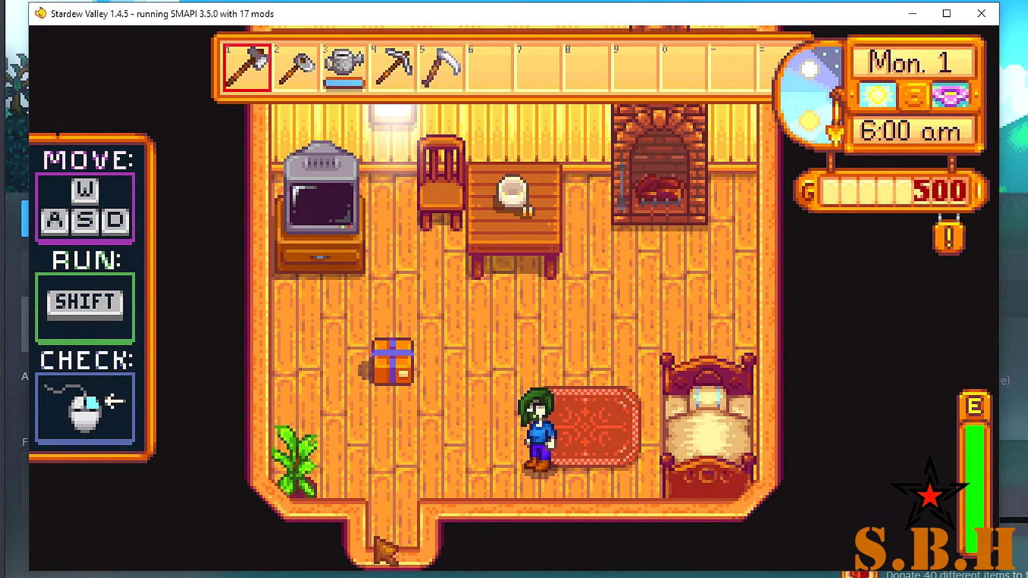
{"action": "key", "text": "w"}
{"action": "right_click", "coordinate": [399, 370]}
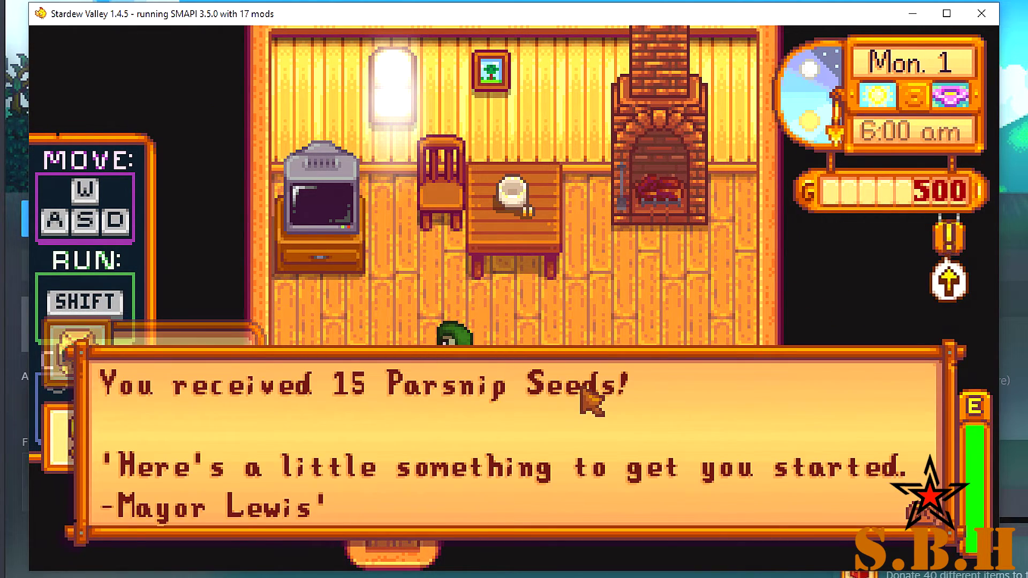
{"action": "left_click", "coordinate": [573, 447]}
Leave the farmhouse and walk across the farm past the tree.
{"action": "key", "text": "s"}
{"action": "key", "text": "a"}
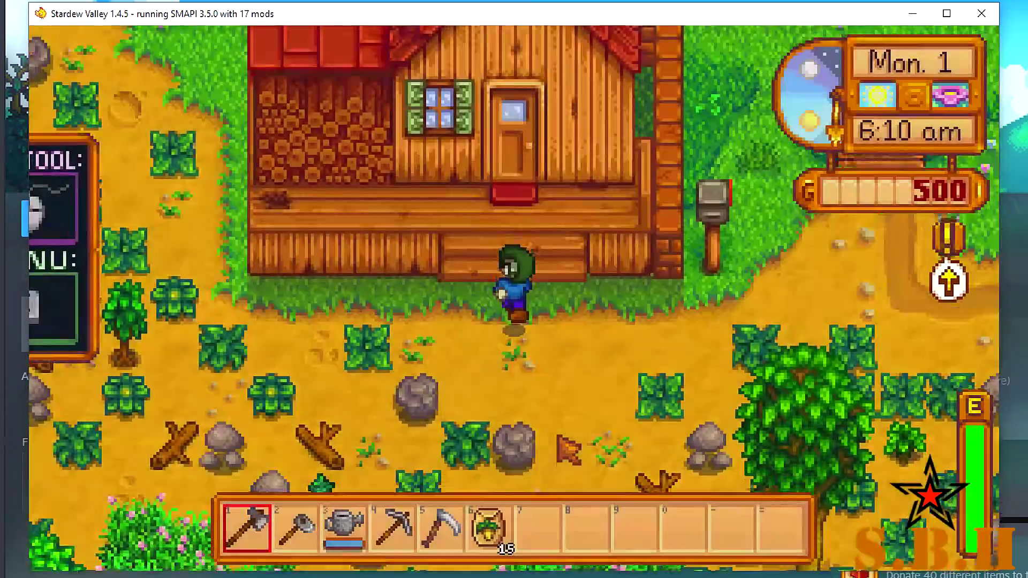
{"action": "key", "text": "s"}
{"action": "key", "text": "d"}
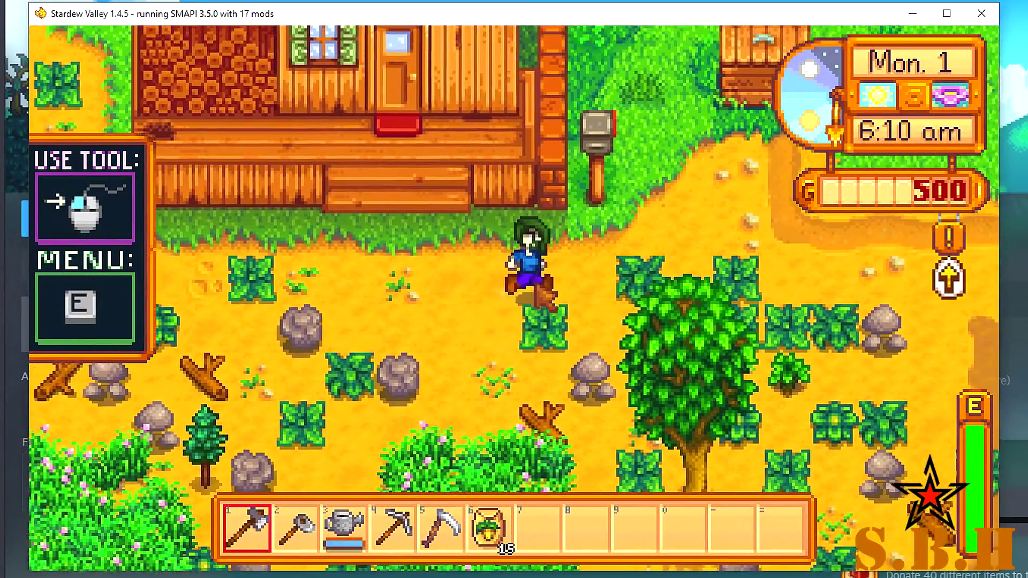
{"action": "key", "text": "s"}
{"action": "key", "text": "d"}
{"action": "key", "text": "s"}
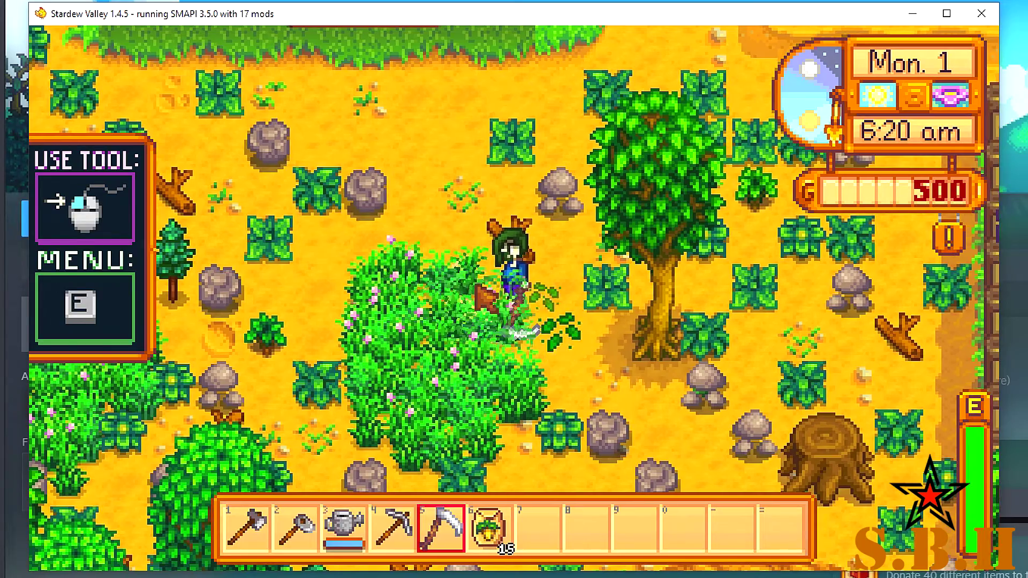
Cut grass and weeds with the scythe to collect 6 Fiber.
{"action": "key", "text": "s"}
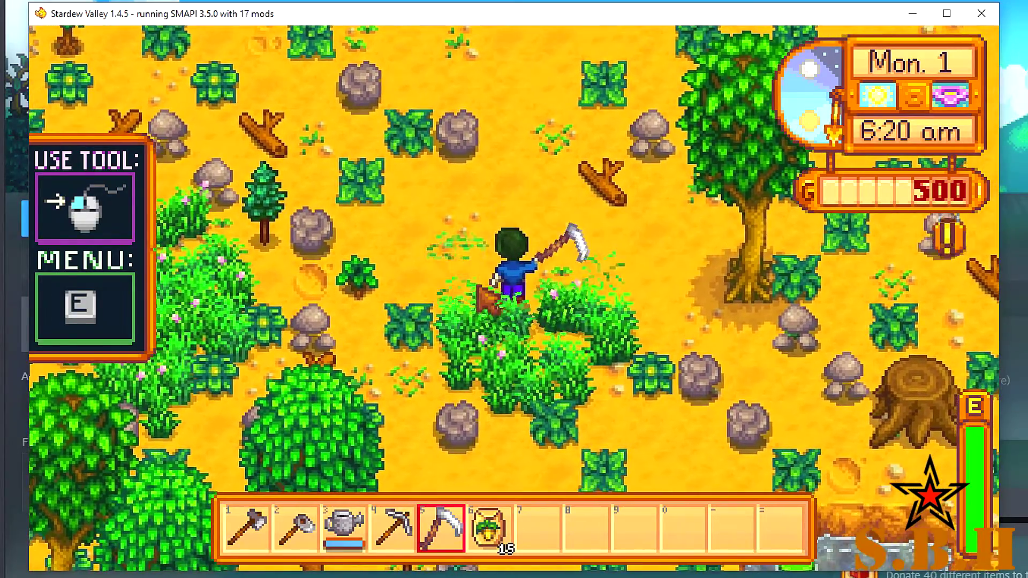
{"action": "key", "text": "c"}
{"action": "key", "text": "d"}
{"action": "key", "text": "s"}
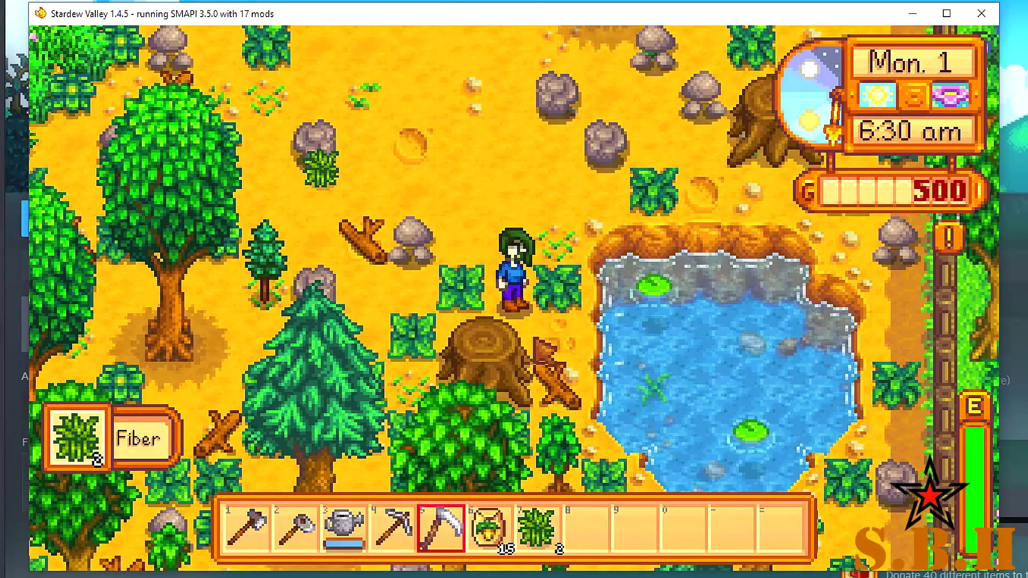
{"action": "key", "text": "c"}
{"action": "key", "text": "a"}
{"action": "key", "text": "s"}
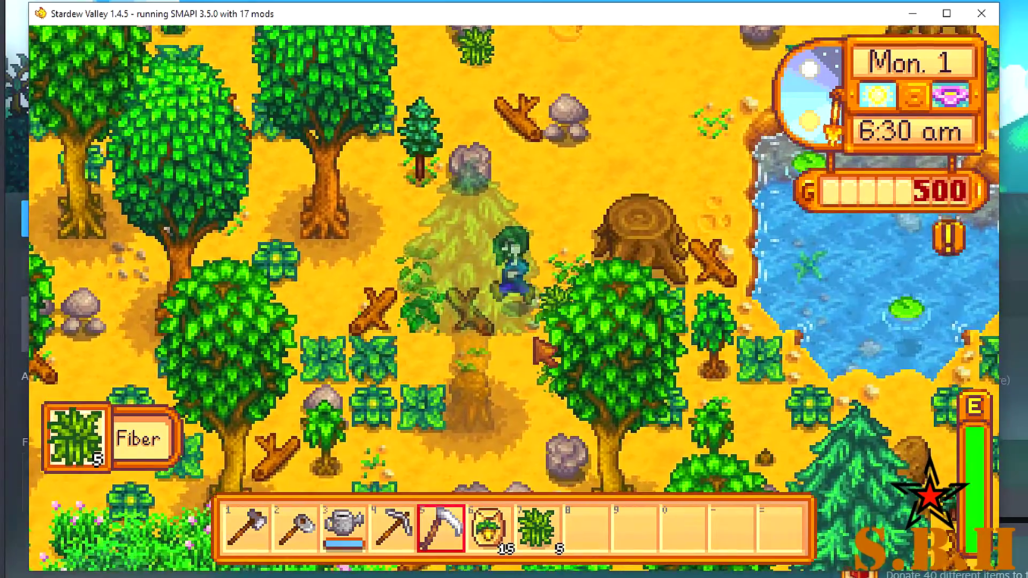
{"action": "key", "text": "w"}
{"action": "key", "text": "c"}
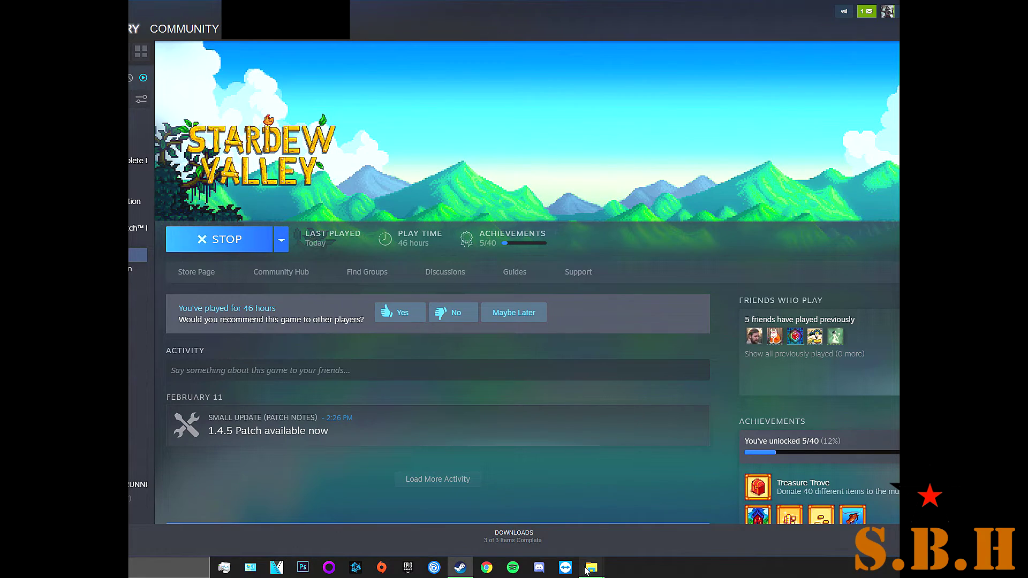
Open the Stardew Valley Mods folder and box-select its 17 mod folders to count them.
{"action": "mouse_move", "coordinate": [589, 569]}
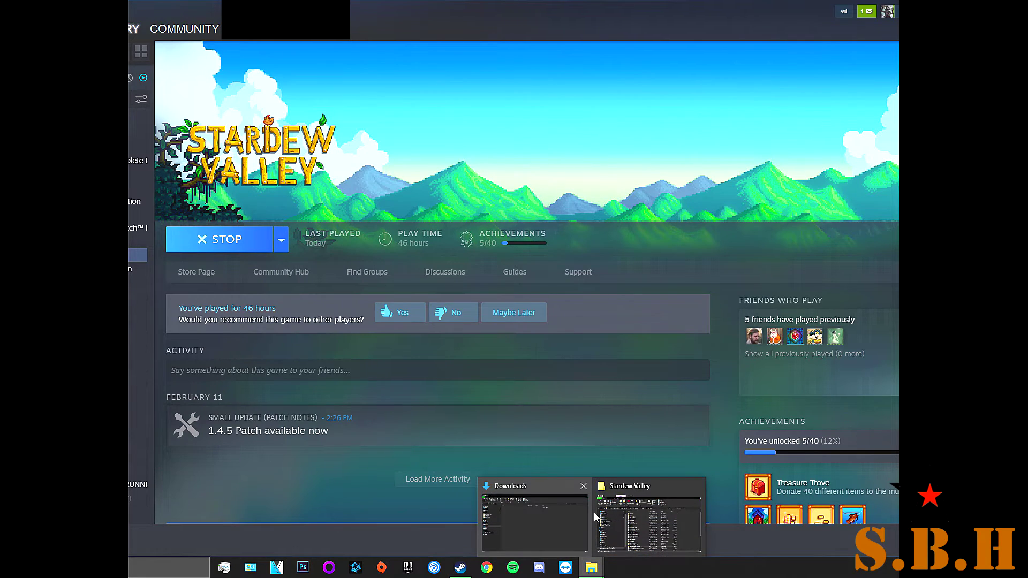
{"action": "left_click", "coordinate": [587, 491]}
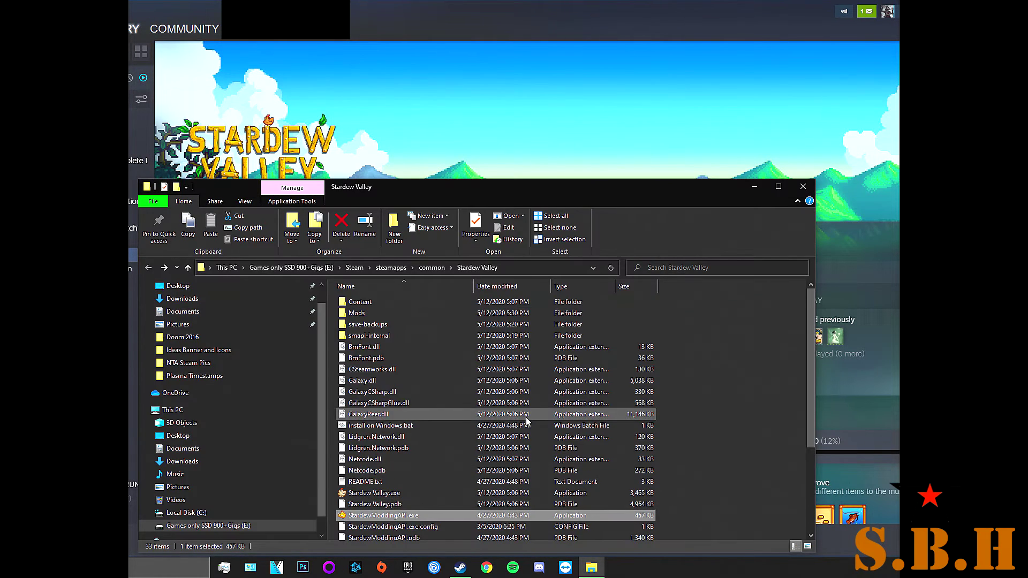
{"action": "double_click", "coordinate": [413, 314]}
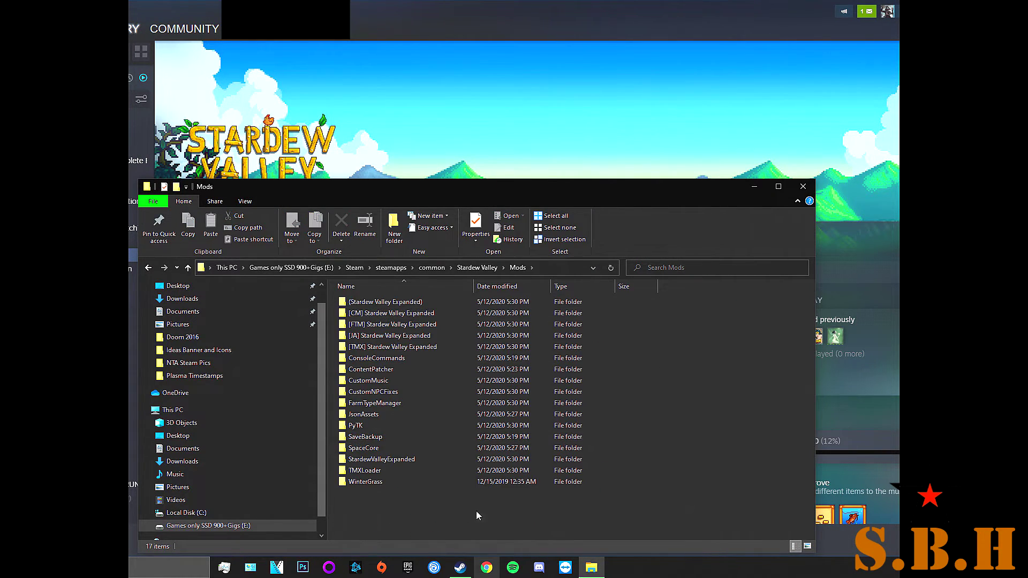
{"action": "left_click_drag", "start_coordinate": [460, 493], "coordinate": [372, 300]}
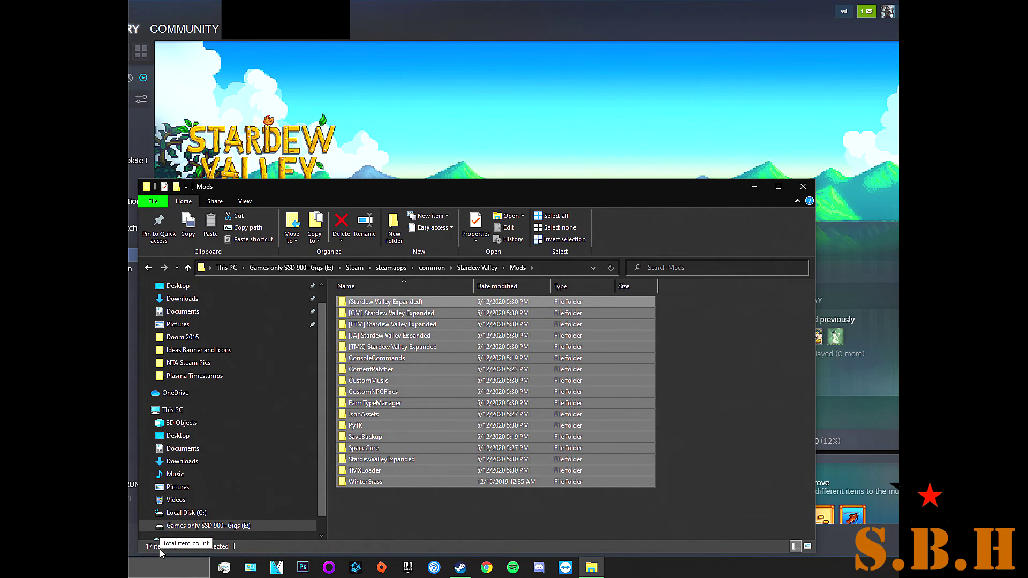
{"action": "left_click", "coordinate": [383, 499]}
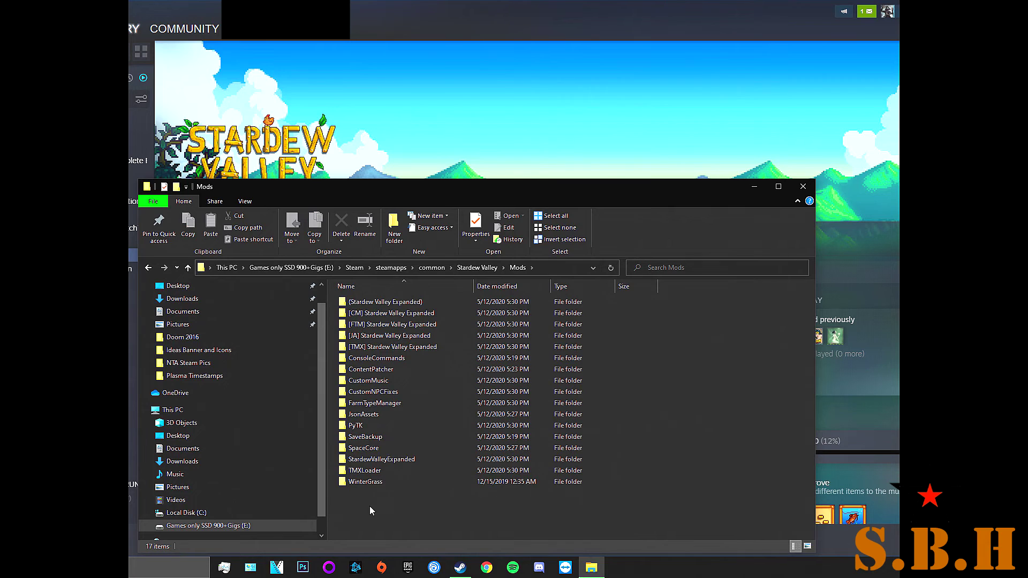